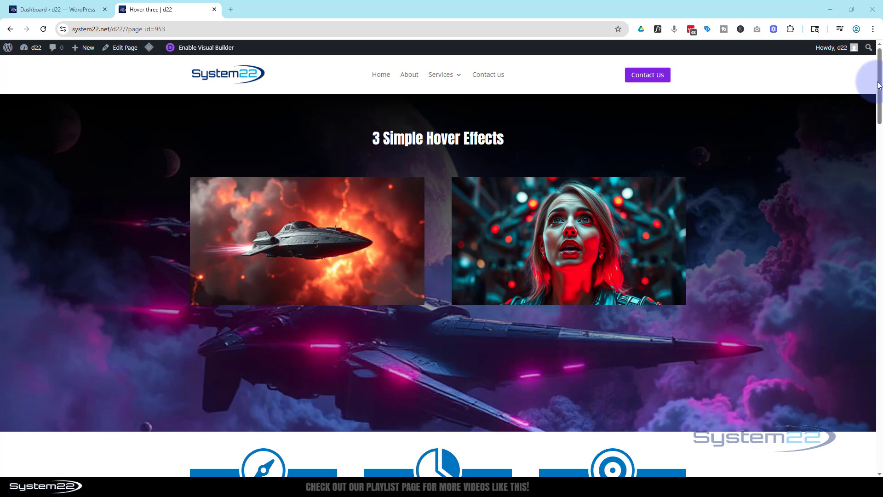
Open the page in the Visual Builder and delete the existing robot banner section below the three option boxes.
{"action": "left_click_drag", "start_coordinate": [879, 84], "coordinate": [857, 183]}
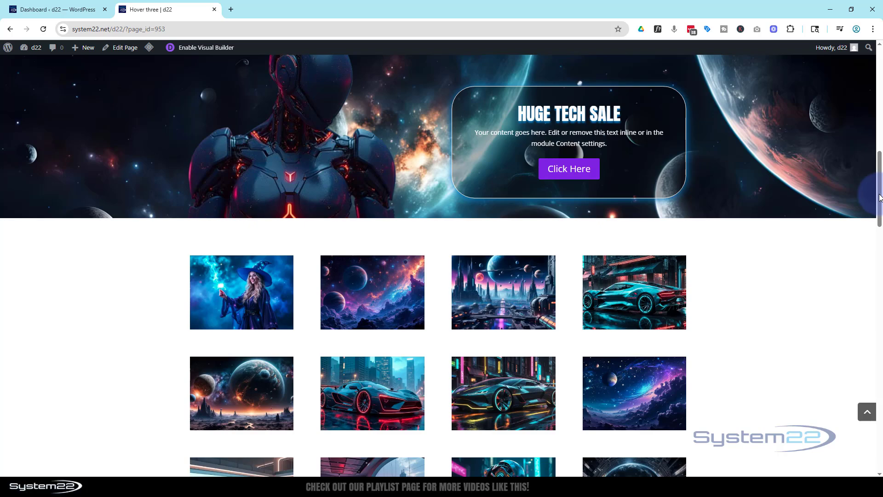
{"action": "mouse_move", "coordinate": [879, 195]}
{"action": "left_mouse_down"}
{"action": "mouse_move", "coordinate": [874, 134]}
{"action": "mouse_move", "coordinate": [865, 131]}
{"action": "mouse_move", "coordinate": [863, 166]}
{"action": "mouse_move", "coordinate": [872, 195]}
{"action": "mouse_move", "coordinate": [872, 118]}
{"action": "mouse_move", "coordinate": [877, 199]}
{"action": "mouse_move", "coordinate": [869, 185]}
{"action": "left_mouse_up"}
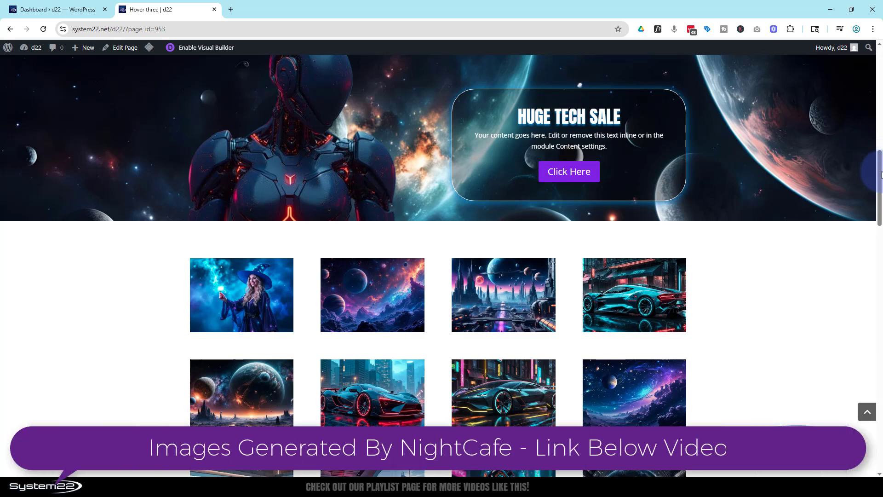
{"action": "mouse_move", "coordinate": [880, 177]}
{"action": "left_mouse_down"}
{"action": "mouse_move", "coordinate": [879, 109]}
{"action": "mouse_move", "coordinate": [878, 170]}
{"action": "left_mouse_up"}
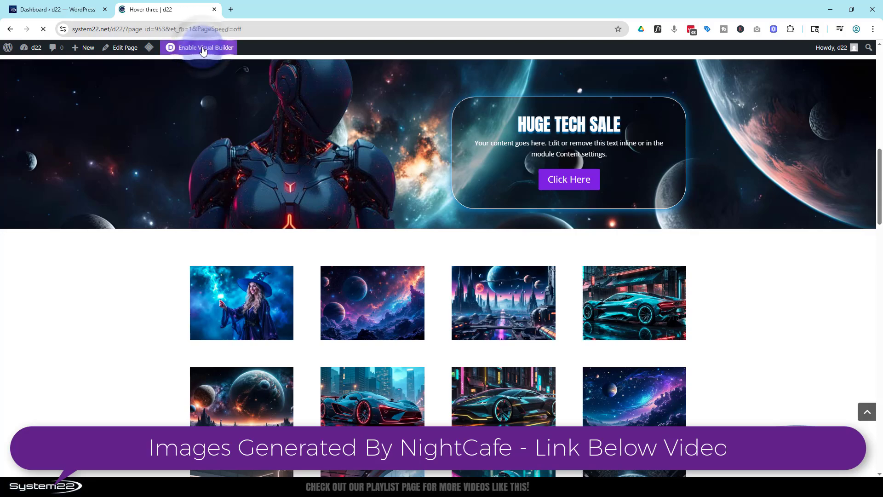
{"action": "scroll", "coordinate": [199, 116], "scroll_direction": "down", "scroll_amount": 9}
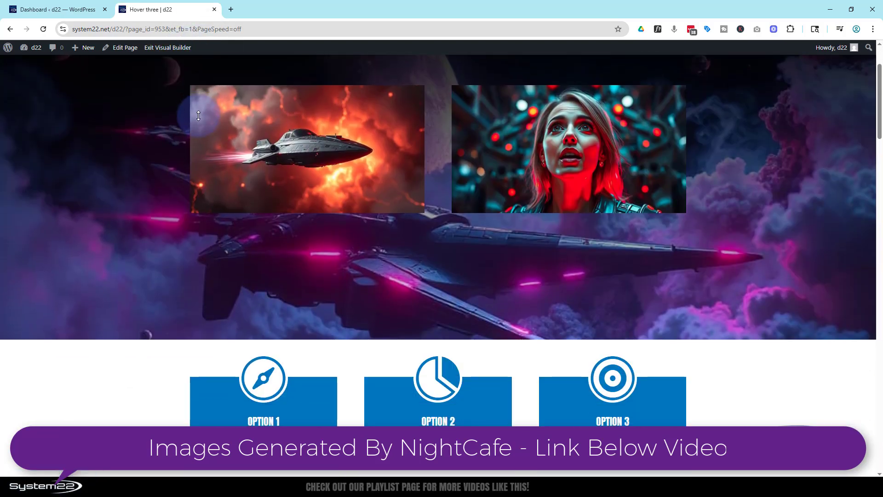
{"action": "scroll", "coordinate": [198, 115], "scroll_direction": "down", "scroll_amount": 1}
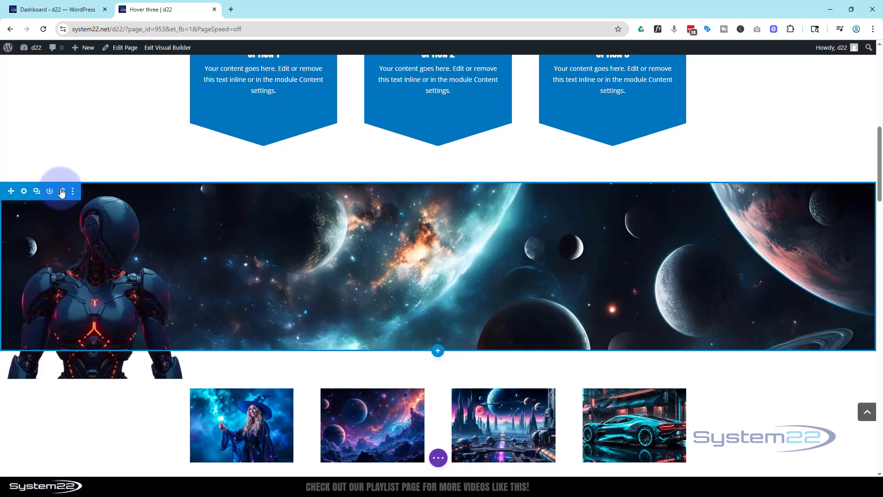
{"action": "left_click", "coordinate": [62, 192]}
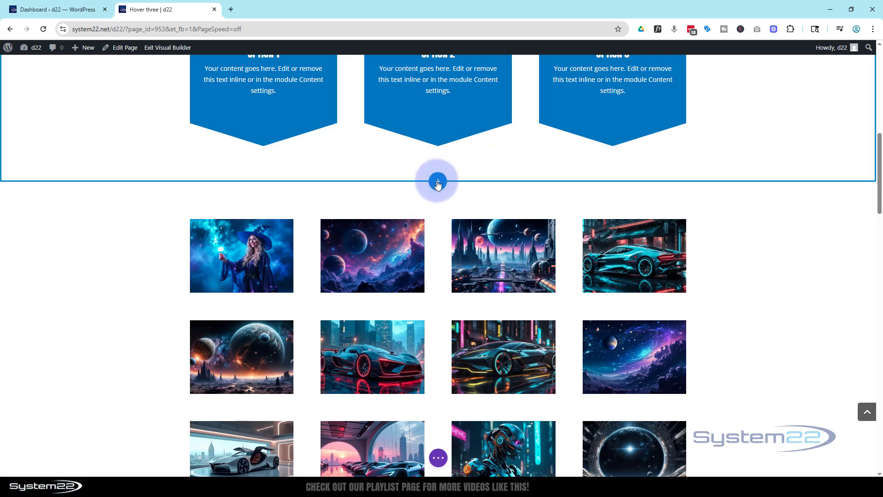
Insert a regular section with a row of two equal columns directly below the three option boxes.
{"action": "left_click", "coordinate": [438, 182]}
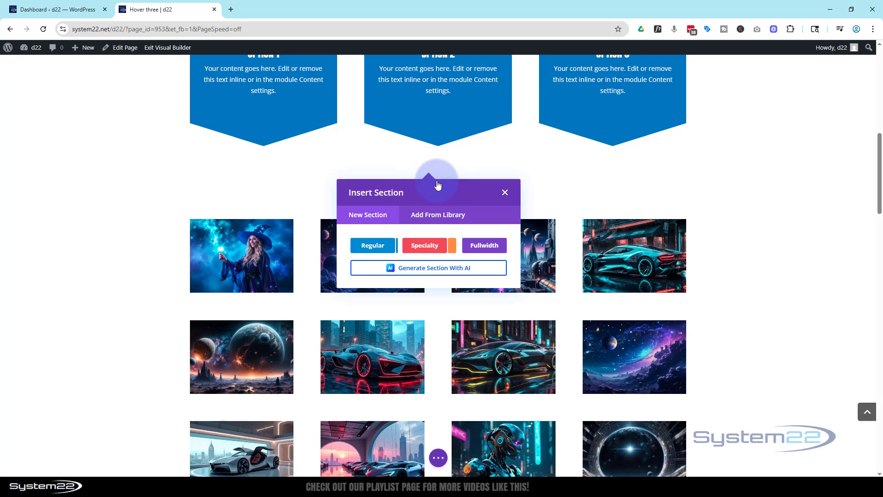
{"action": "left_click", "coordinate": [367, 247]}
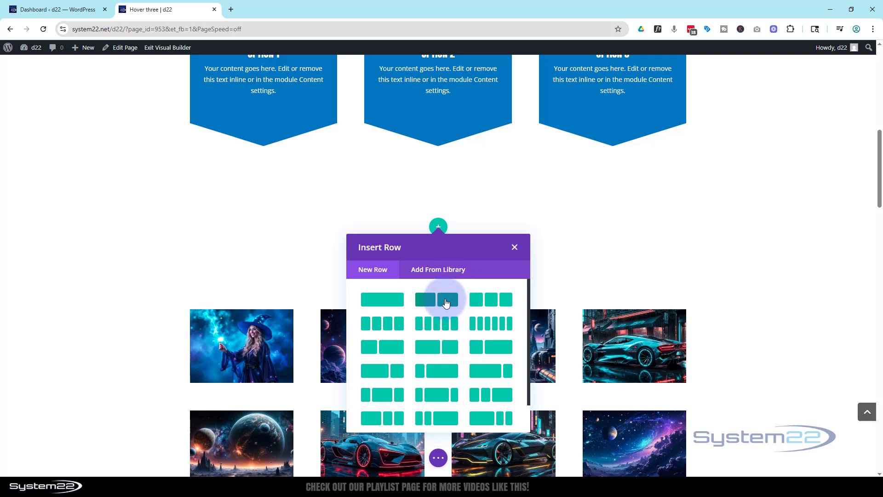
{"action": "left_click", "coordinate": [448, 302]}
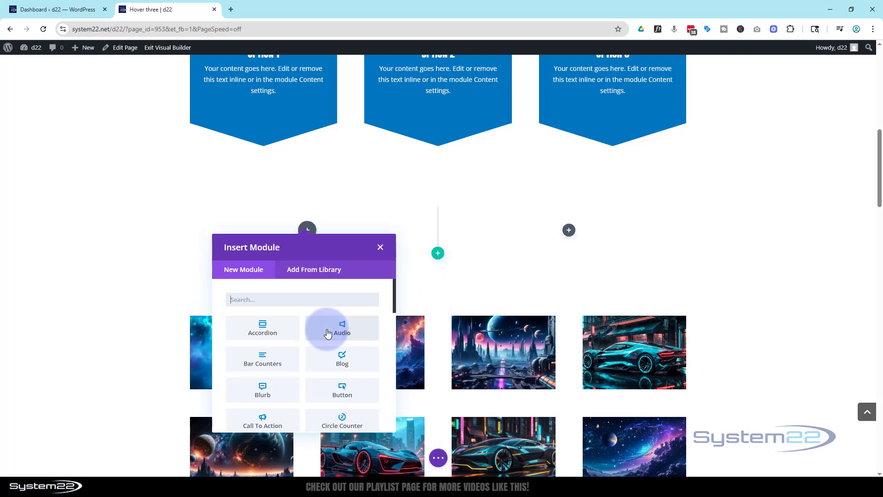
Add an Image module with the background-removed dark robot picture from the media library to the first column and save it.
{"action": "scroll", "coordinate": [324, 310], "scroll_direction": "down", "scroll_amount": 4}
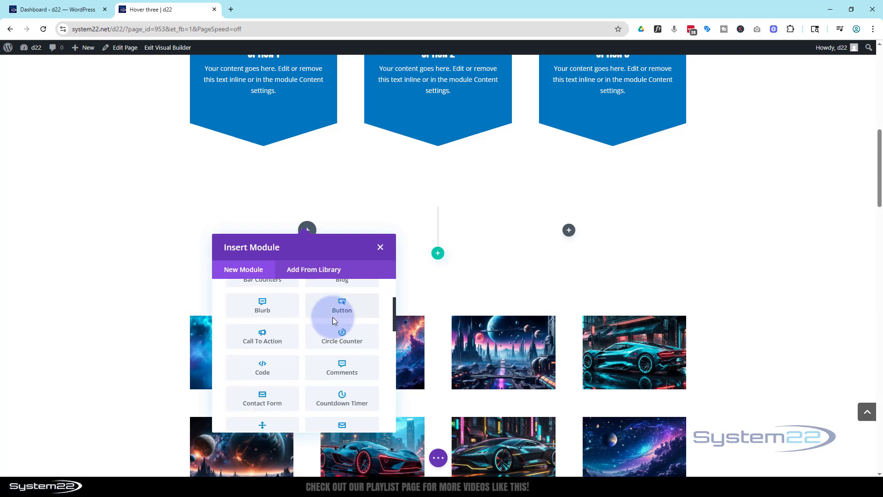
{"action": "scroll", "coordinate": [333, 320], "scroll_direction": "down", "scroll_amount": 1}
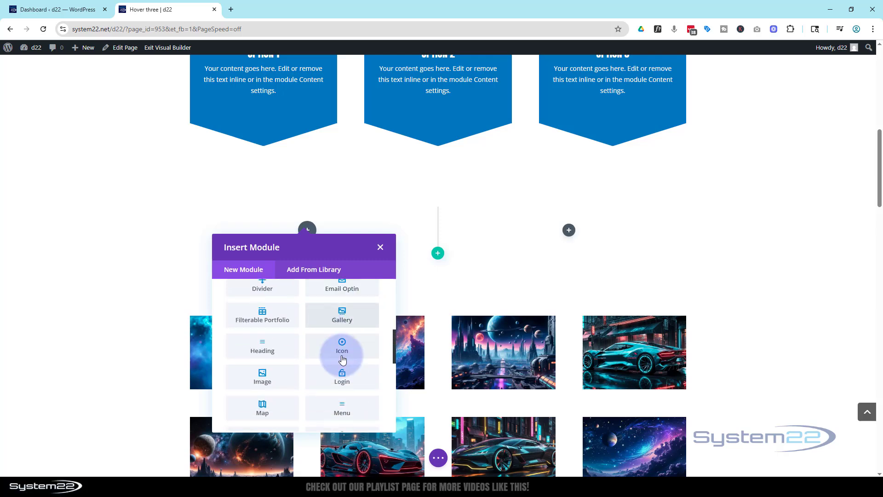
{"action": "left_click", "coordinate": [266, 377]}
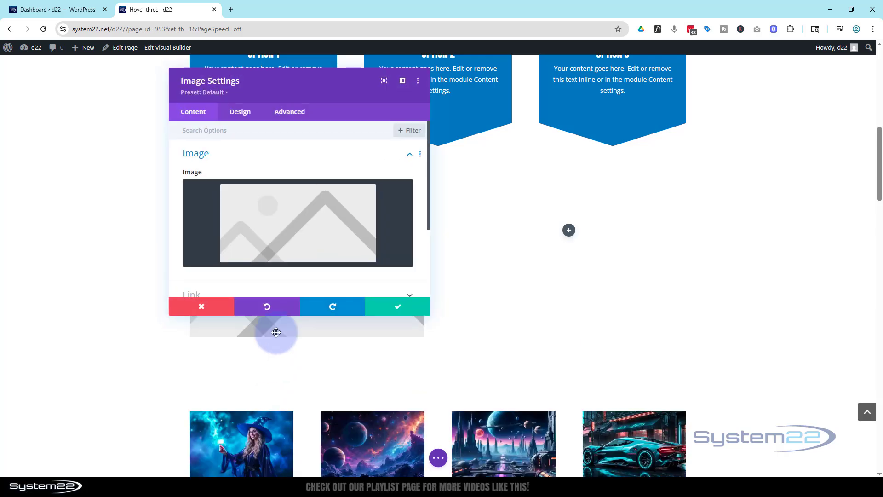
{"action": "left_click", "coordinate": [296, 228]}
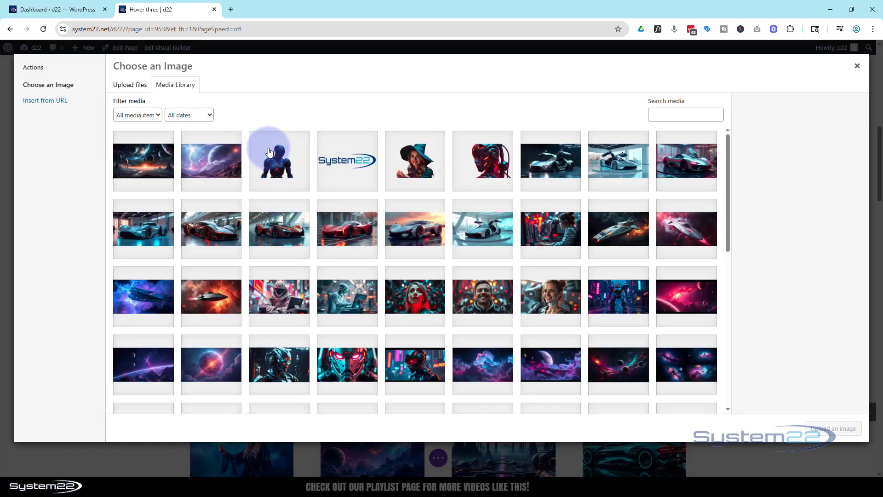
{"action": "left_click", "coordinate": [278, 173]}
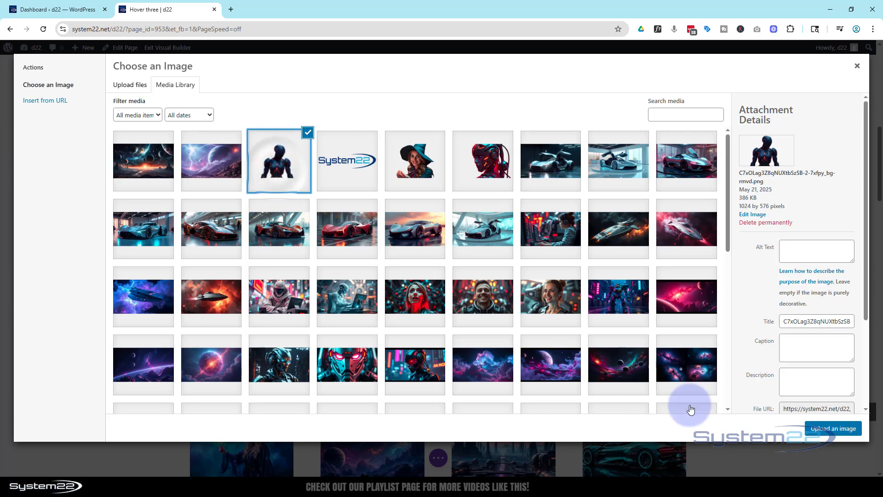
{"action": "left_click", "coordinate": [837, 430]}
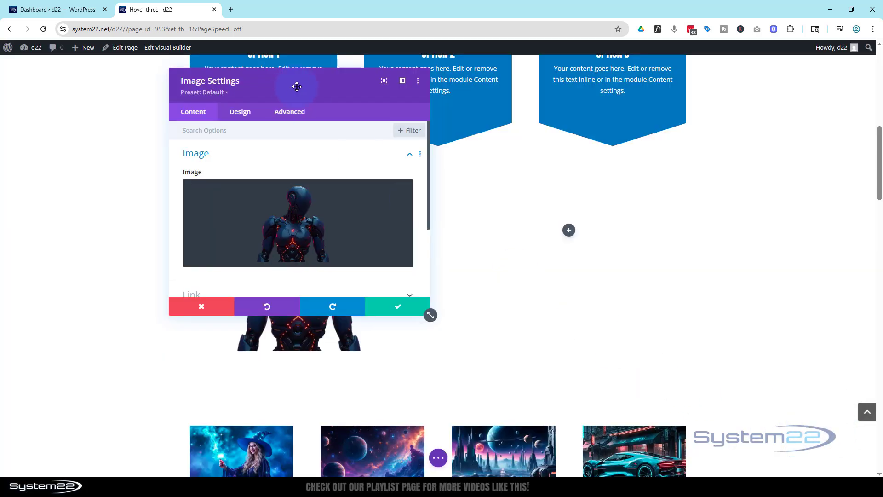
{"action": "left_click_drag", "start_coordinate": [295, 85], "coordinate": [604, 135]}
{"action": "left_click", "coordinate": [402, 200]}
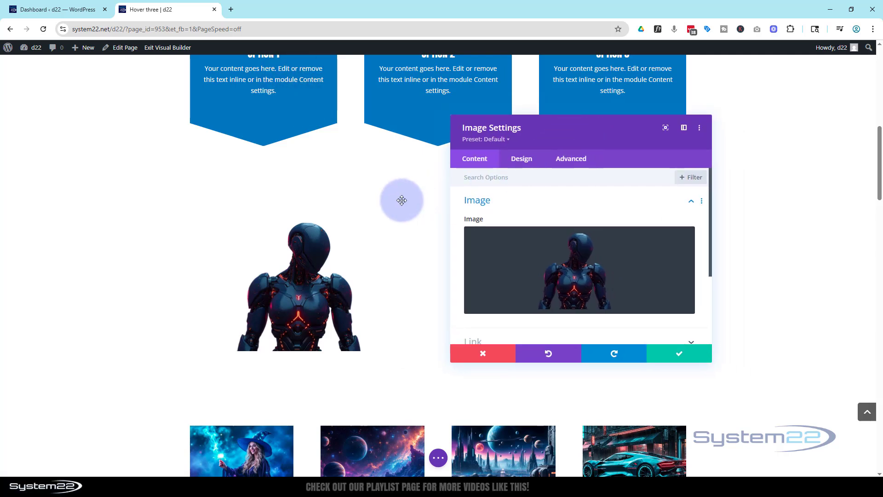
{"action": "left_click", "coordinate": [689, 355]}
Add a Call To Action module to the second column and title it "Huge Tech Sale!".
{"action": "left_click", "coordinate": [569, 229]}
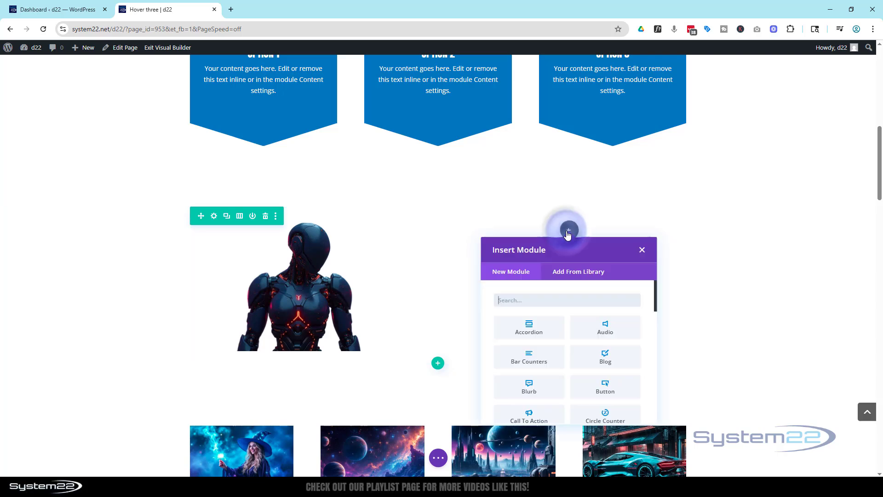
{"action": "scroll", "coordinate": [565, 312], "scroll_direction": "down", "scroll_amount": 3}
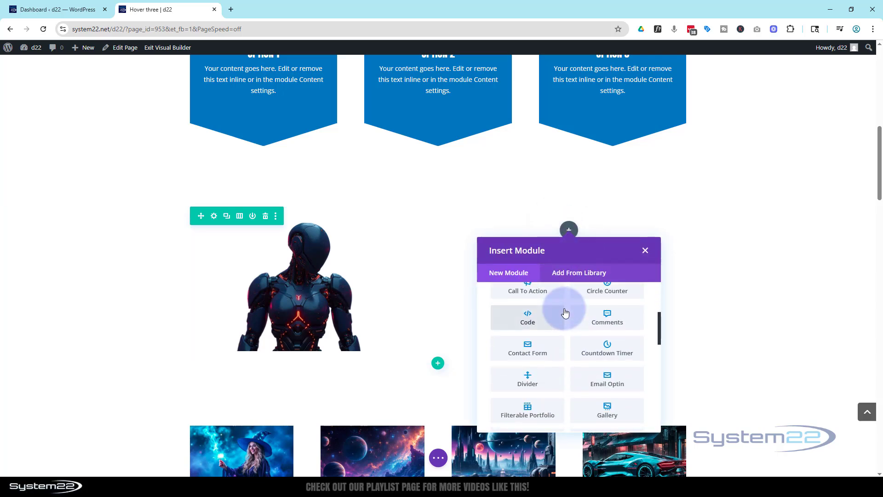
{"action": "scroll", "coordinate": [563, 311], "scroll_direction": "up", "scroll_amount": 1}
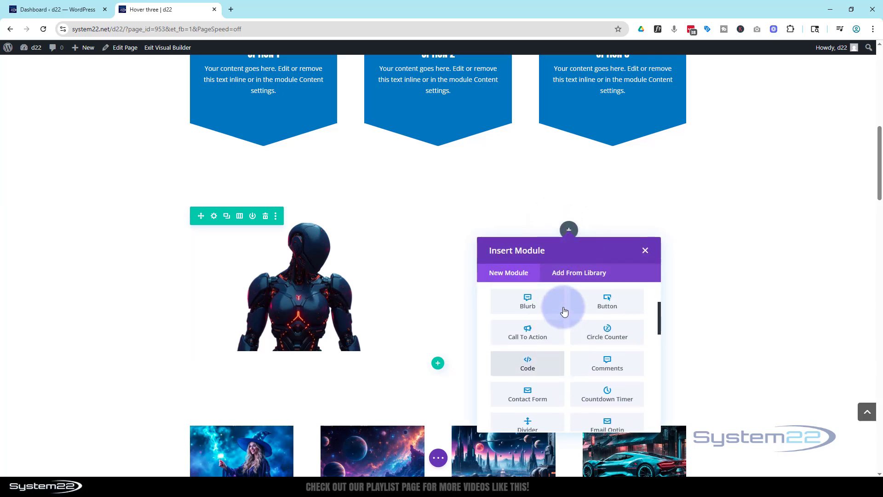
{"action": "left_click", "coordinate": [528, 334]}
{"action": "left_click_drag", "start_coordinate": [598, 134], "coordinate": [333, 125]}
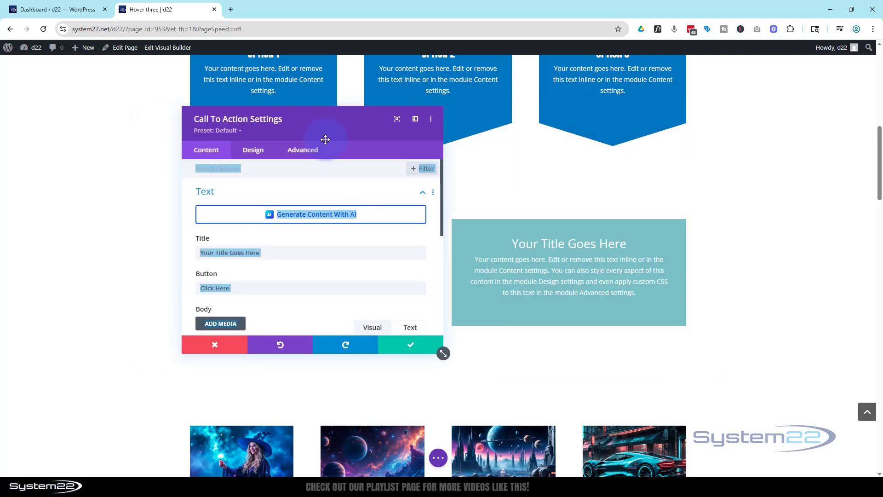
{"action": "left_click_drag", "start_coordinate": [269, 252], "coordinate": [184, 250]}
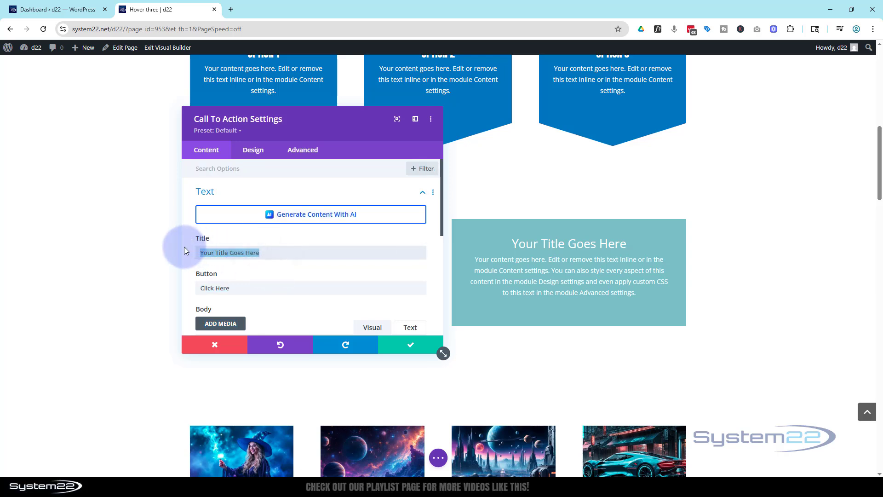
{"action": "type", "text": "Huge Tech Sale!"}
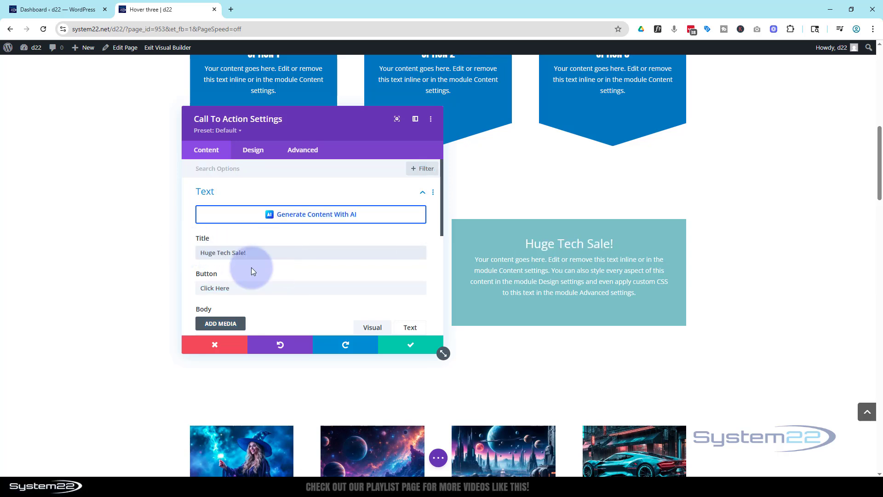
Set the call to action's button link URL to #, keep its target in the same window, and save the module.
{"action": "scroll", "coordinate": [251, 266], "scroll_direction": "down", "scroll_amount": 2}
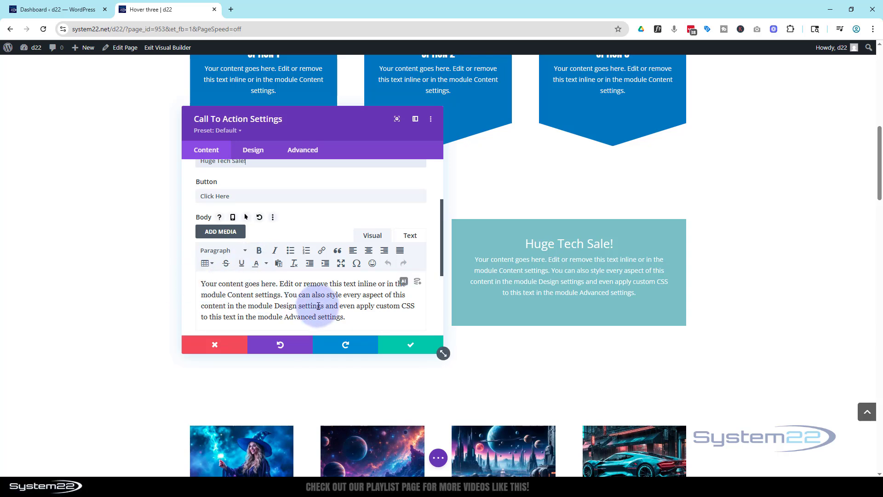
{"action": "scroll", "coordinate": [294, 294], "scroll_direction": "down", "scroll_amount": 2}
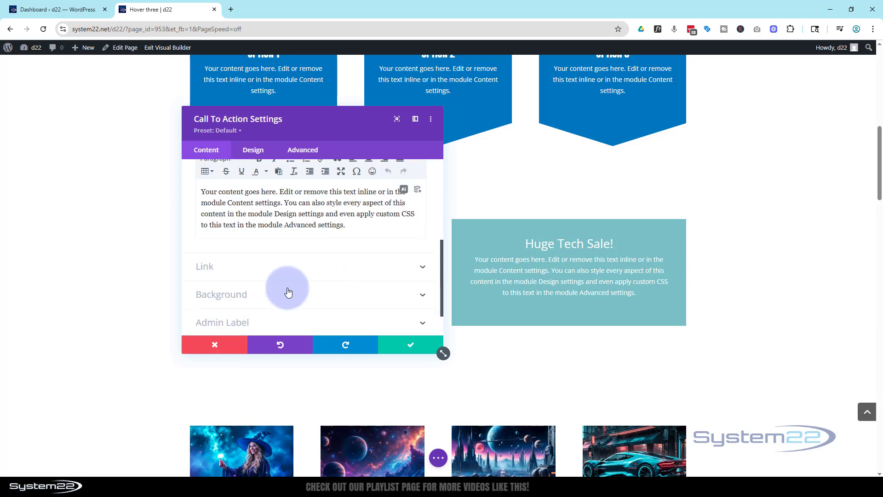
{"action": "left_click", "coordinate": [253, 273]}
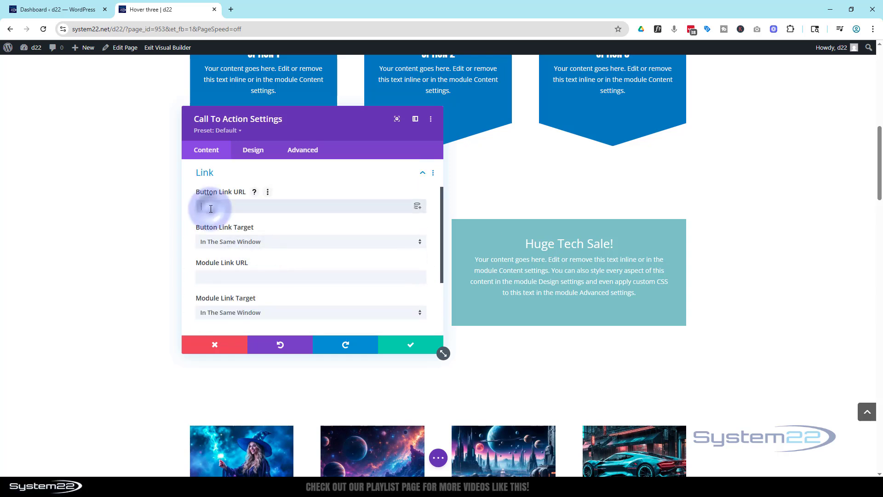
{"action": "type", "text": "#"}
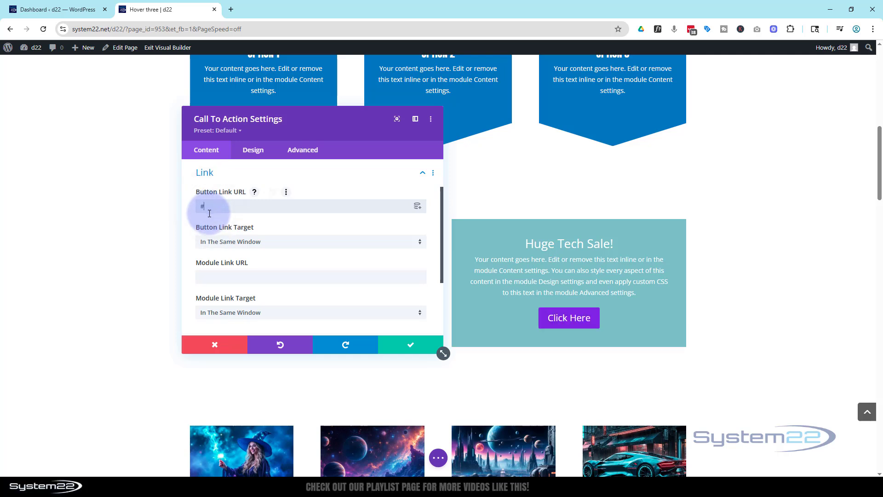
{"action": "left_click", "coordinate": [277, 242]}
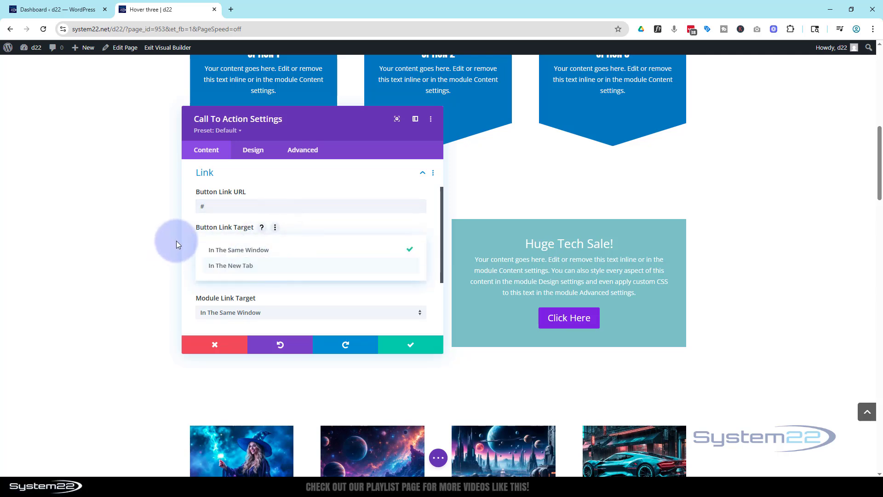
{"action": "left_click", "coordinate": [192, 246]}
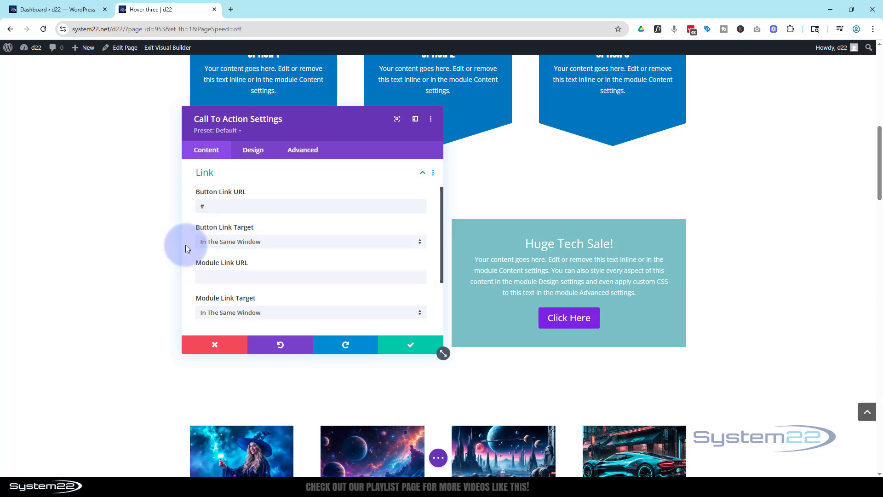
{"action": "left_click", "coordinate": [405, 348]}
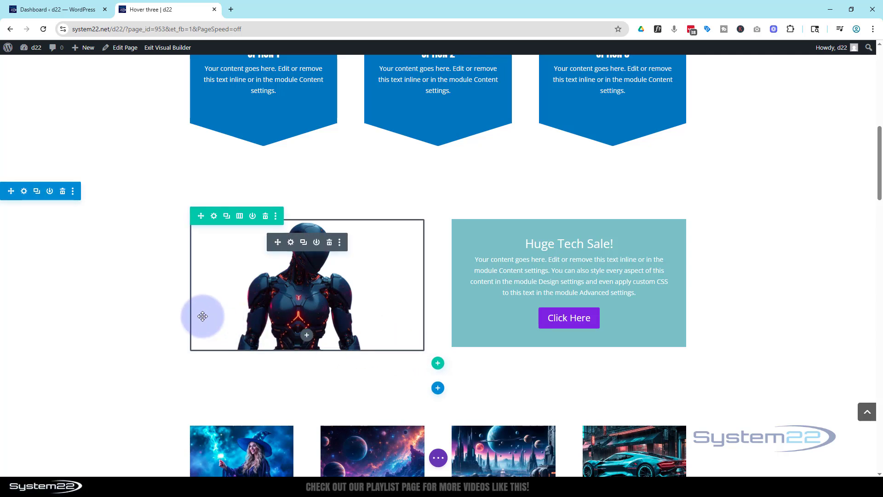
Give the new section a background image using the planets and glowing orange horizon picture from the media library.
{"action": "left_click", "coordinate": [24, 192]}
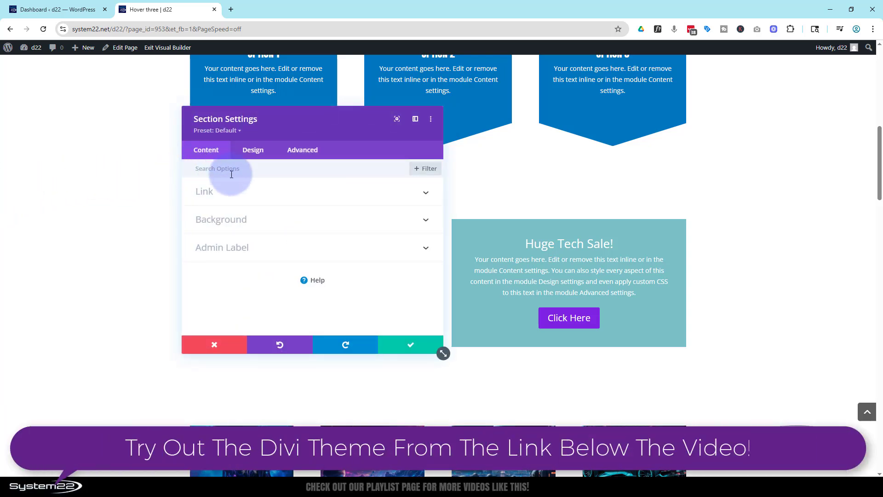
{"action": "left_click", "coordinate": [242, 224]}
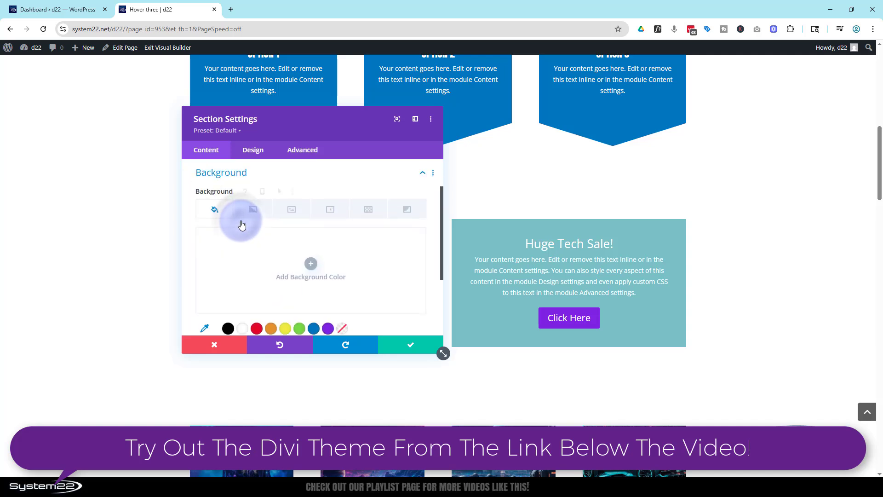
{"action": "left_click", "coordinate": [295, 212]}
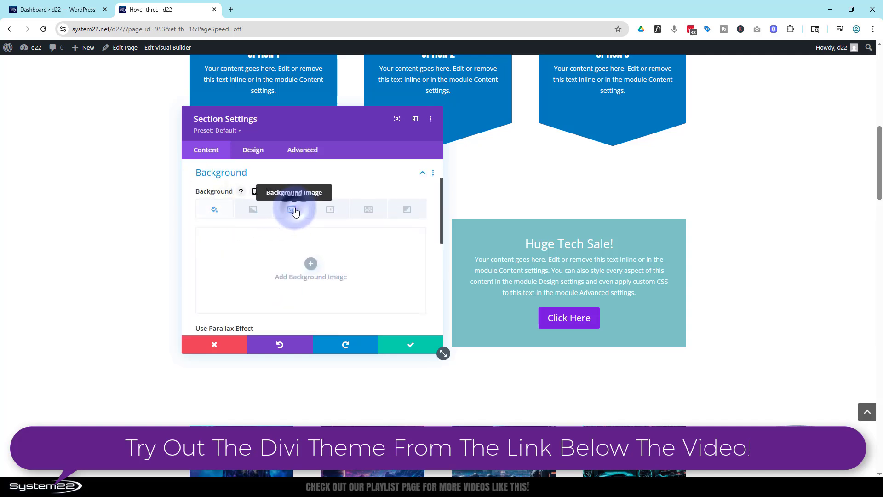
{"action": "left_click", "coordinate": [312, 265]}
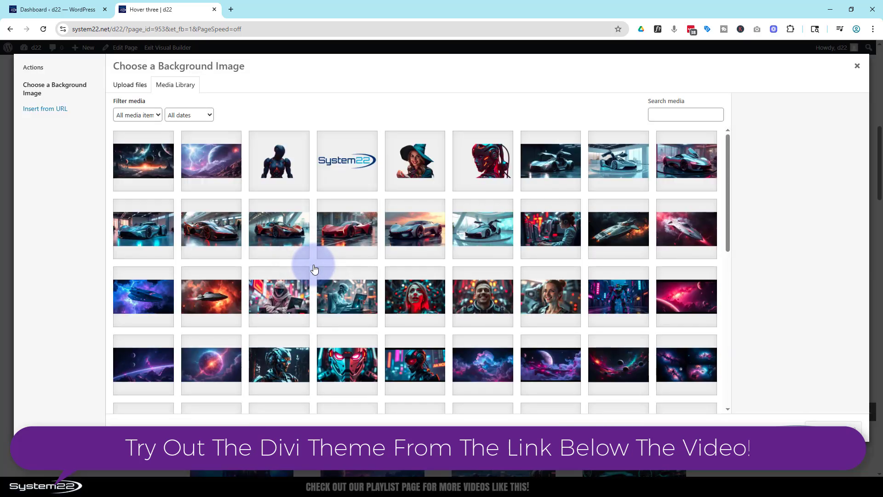
{"action": "left_click", "coordinate": [153, 164]}
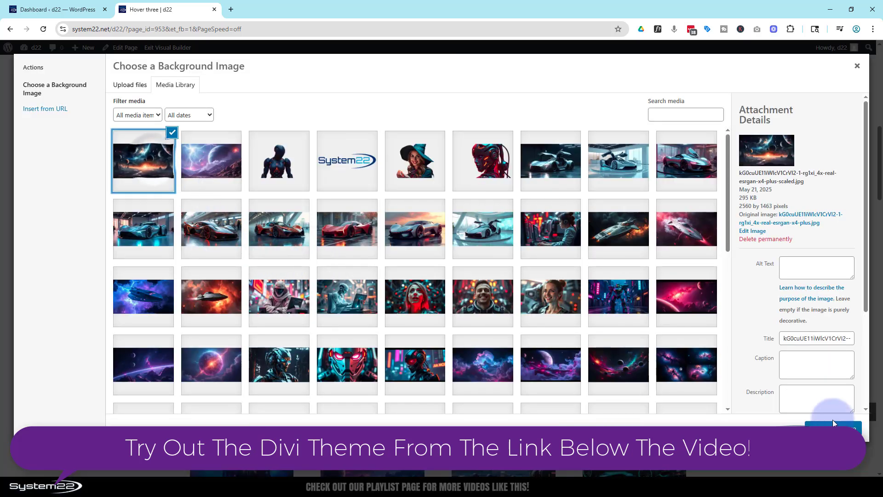
{"action": "left_click", "coordinate": [852, 429]}
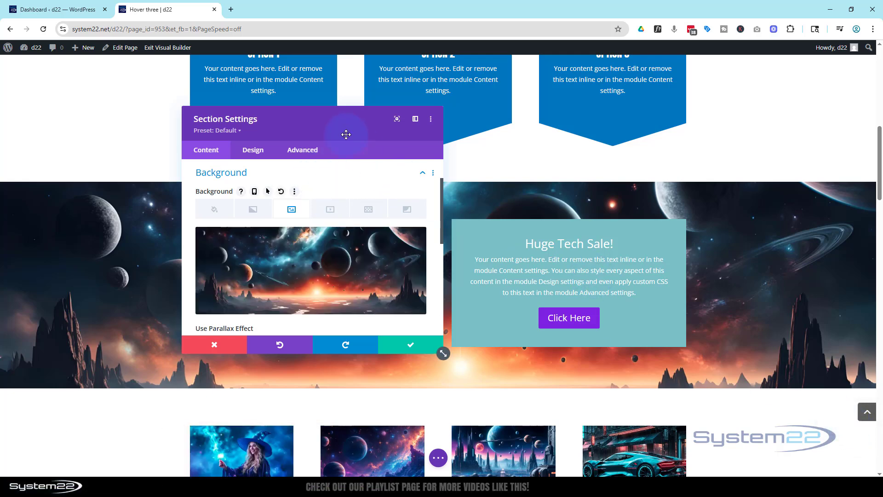
Turn on the parallax effect for the banner section's background image.
{"action": "left_click_drag", "start_coordinate": [345, 130], "coordinate": [753, 96]}
{"action": "scroll", "coordinate": [351, 327], "scroll_direction": "down", "scroll_amount": 3}
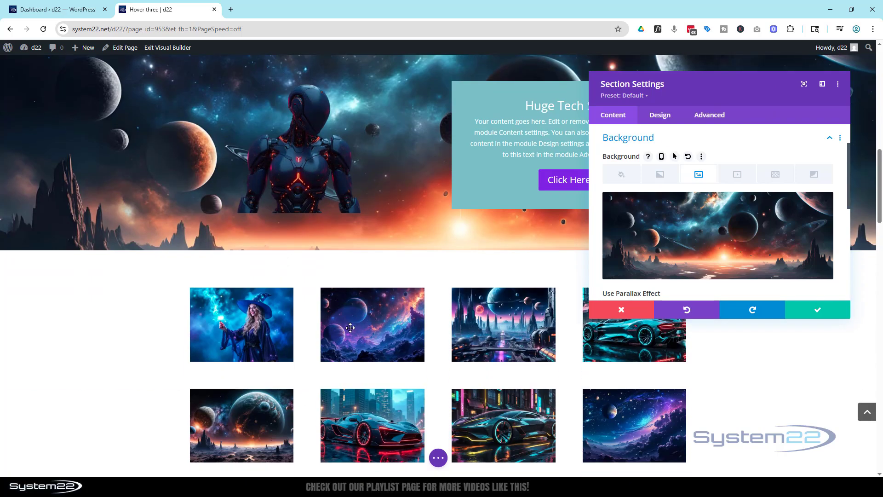
{"action": "scroll", "coordinate": [351, 329], "scroll_direction": "up", "scroll_amount": 3}
{"action": "scroll", "coordinate": [351, 332], "scroll_direction": "up", "scroll_amount": 2}
{"action": "scroll", "coordinate": [345, 276], "scroll_direction": "down", "scroll_amount": 3}
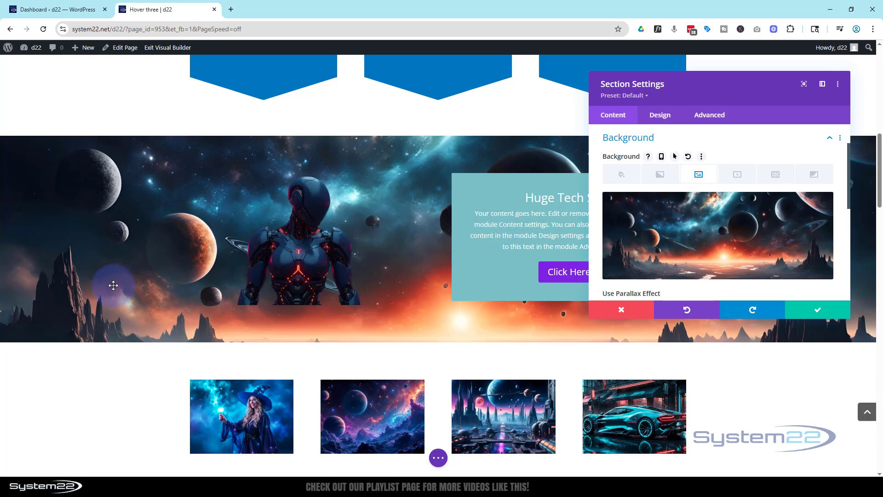
{"action": "scroll", "coordinate": [111, 312], "scroll_direction": "up", "scroll_amount": 3}
{"action": "scroll", "coordinate": [110, 314], "scroll_direction": "down", "scroll_amount": 3}
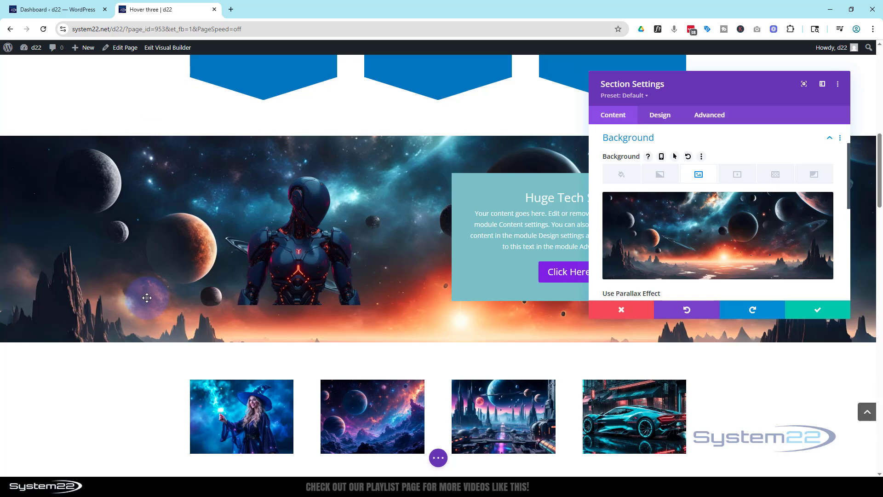
{"action": "mouse_move", "coordinate": [684, 259]}
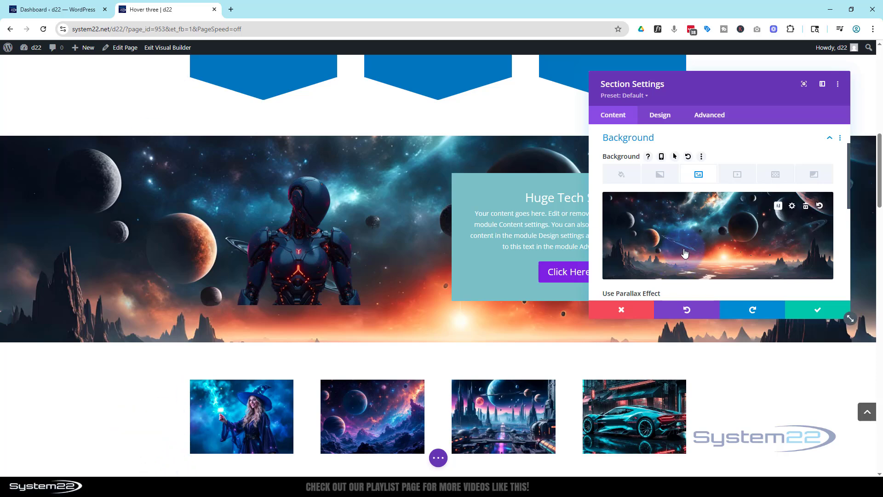
{"action": "scroll", "coordinate": [685, 253], "scroll_direction": "down", "scroll_amount": 2}
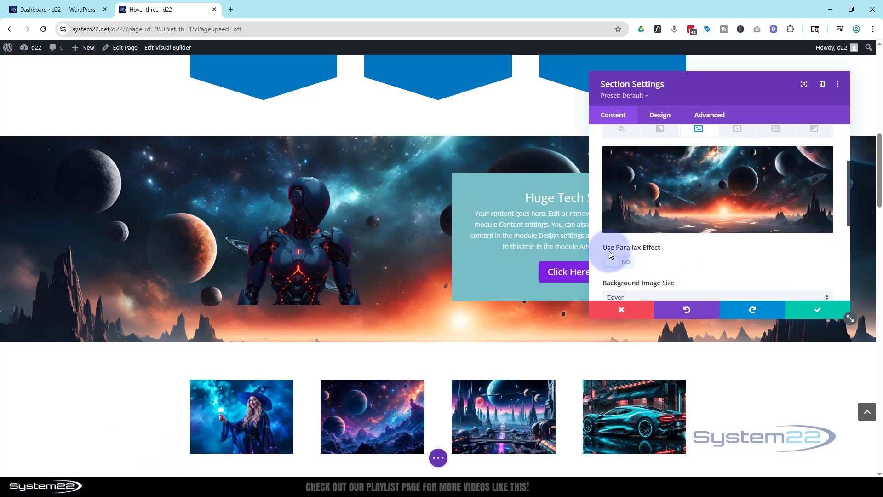
{"action": "left_click", "coordinate": [627, 265]}
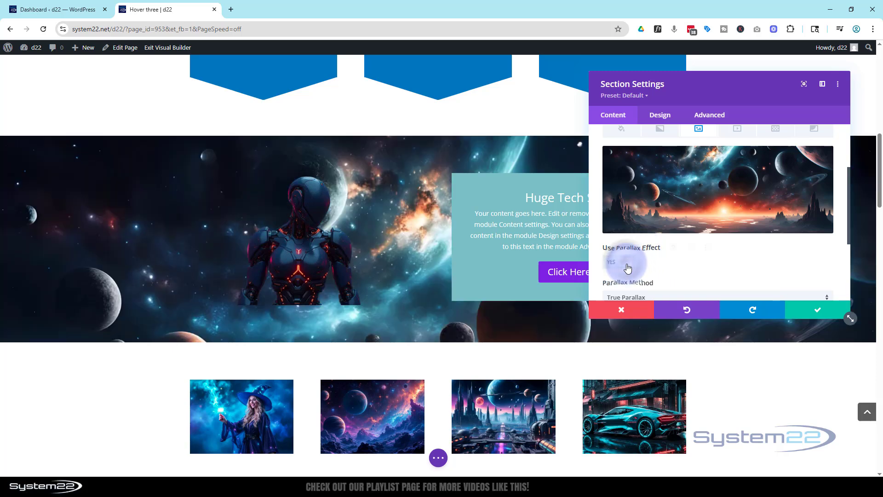
{"action": "scroll", "coordinate": [709, 262], "scroll_direction": "down", "scroll_amount": 2}
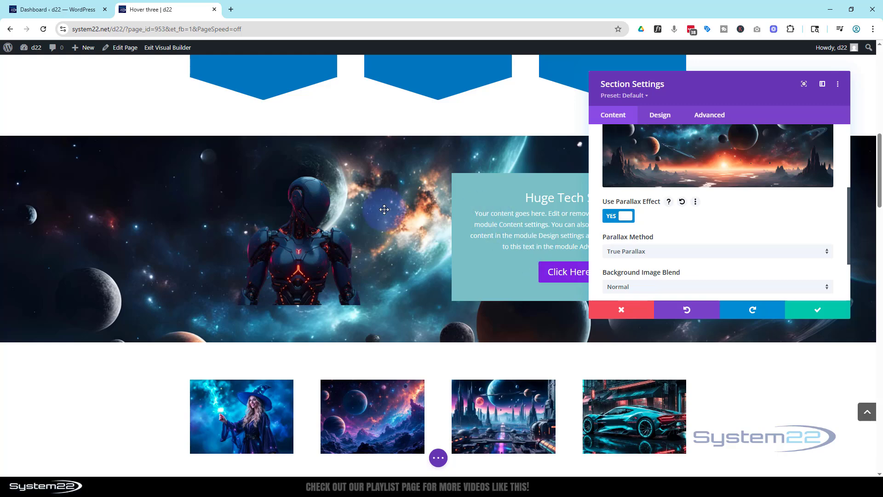
Examine how the banner background moves behind the robot and call to action with the True Parallax method.
{"action": "scroll", "coordinate": [390, 251], "scroll_direction": "up", "scroll_amount": 3}
{"action": "scroll", "coordinate": [398, 252], "scroll_direction": "down", "scroll_amount": 2}
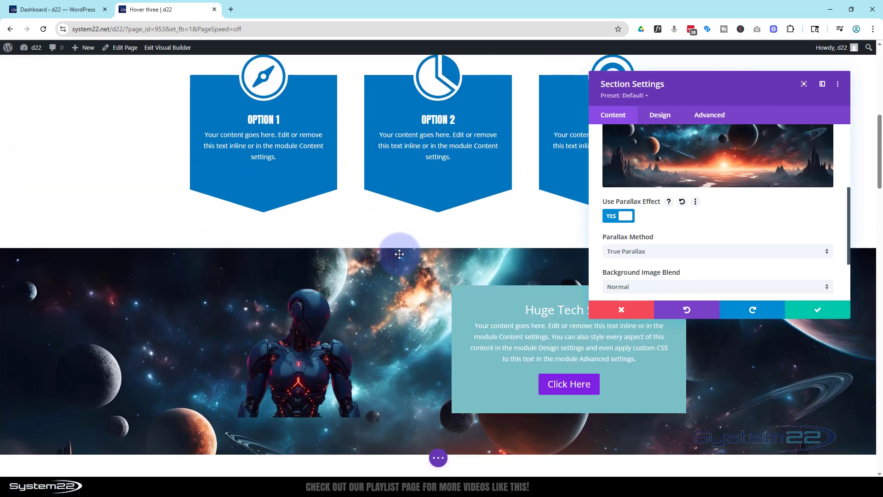
{"action": "scroll", "coordinate": [398, 255], "scroll_direction": "down", "scroll_amount": 4}
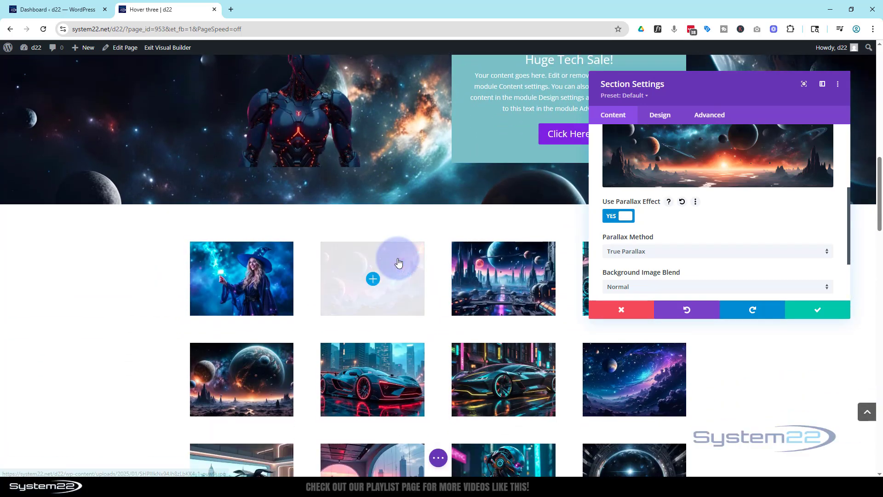
{"action": "scroll", "coordinate": [398, 257], "scroll_direction": "up", "scroll_amount": 2}
{"action": "scroll", "coordinate": [398, 259], "scroll_direction": "up", "scroll_amount": 7}
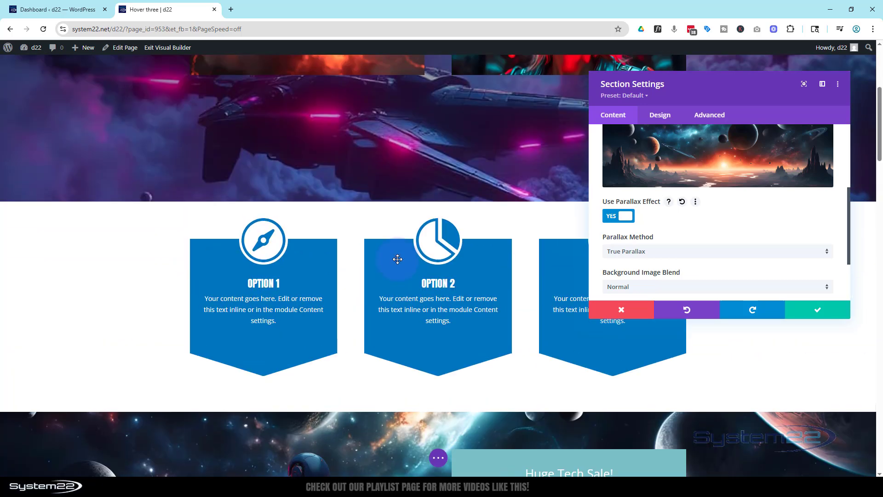
{"action": "scroll", "coordinate": [398, 259], "scroll_direction": "down", "scroll_amount": 2}
{"action": "scroll", "coordinate": [397, 259], "scroll_direction": "down", "scroll_amount": 5}
{"action": "scroll", "coordinate": [395, 261], "scroll_direction": "up", "scroll_amount": 2}
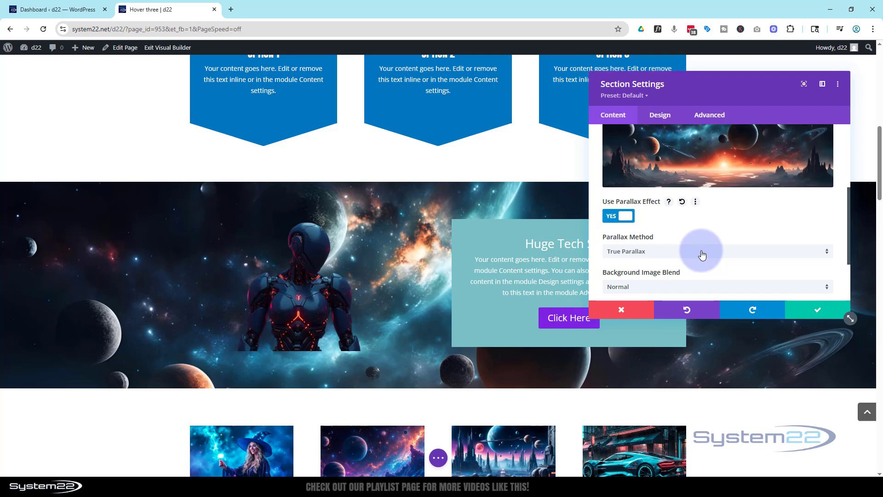
Try the CSS parallax method on the section's background image and preview its movement on the page.
{"action": "left_click", "coordinate": [701, 253]}
{"action": "left_click", "coordinate": [653, 276]}
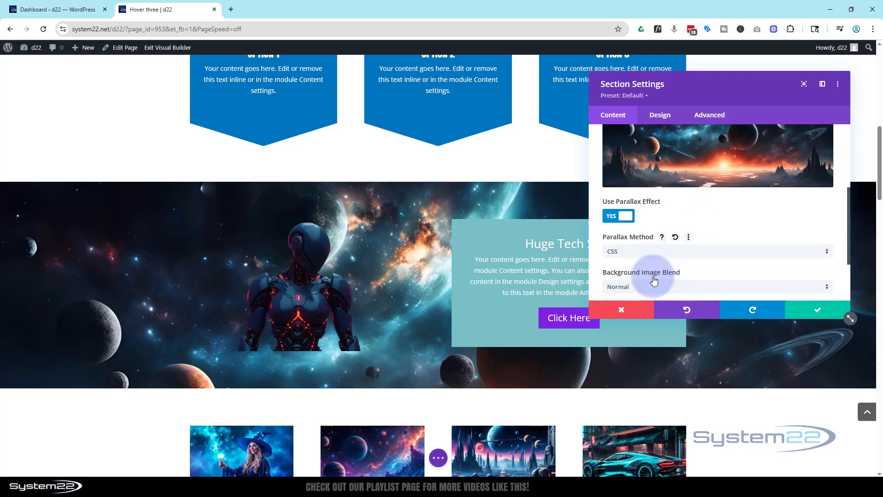
{"action": "scroll", "coordinate": [394, 306], "scroll_direction": "up", "scroll_amount": 4}
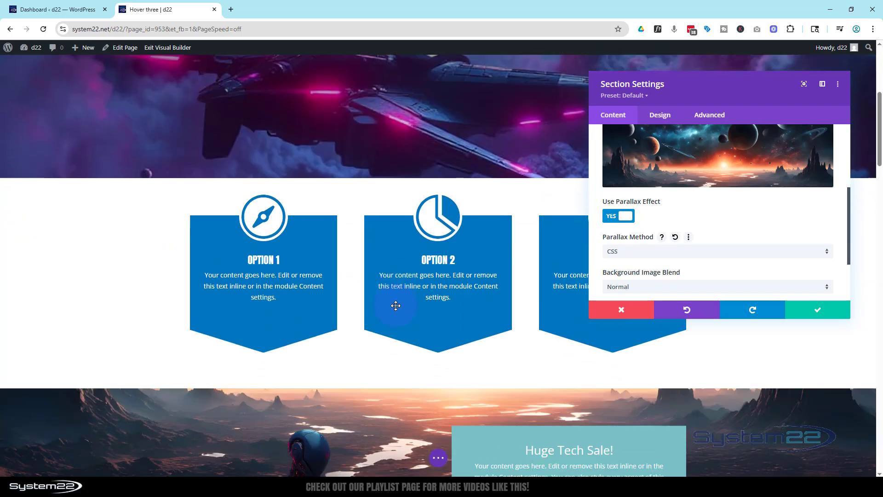
{"action": "scroll", "coordinate": [395, 305], "scroll_direction": "down", "scroll_amount": 8}
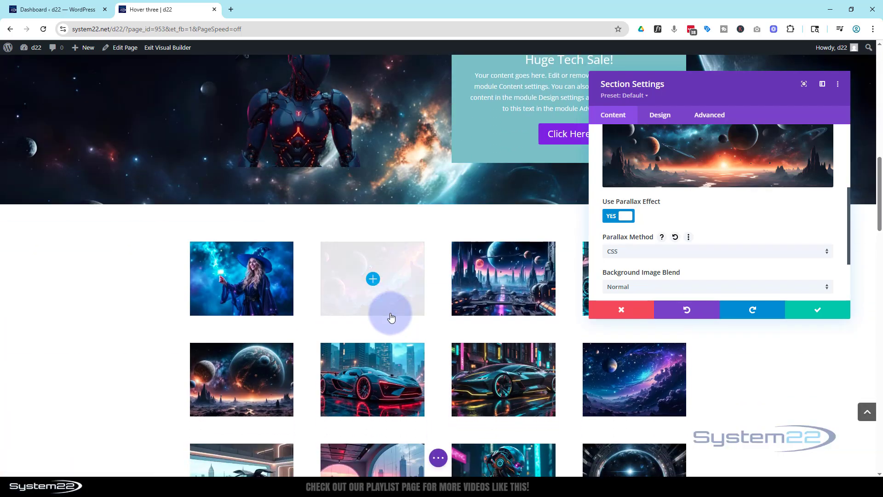
{"action": "scroll", "coordinate": [391, 317], "scroll_direction": "up", "scroll_amount": 7}
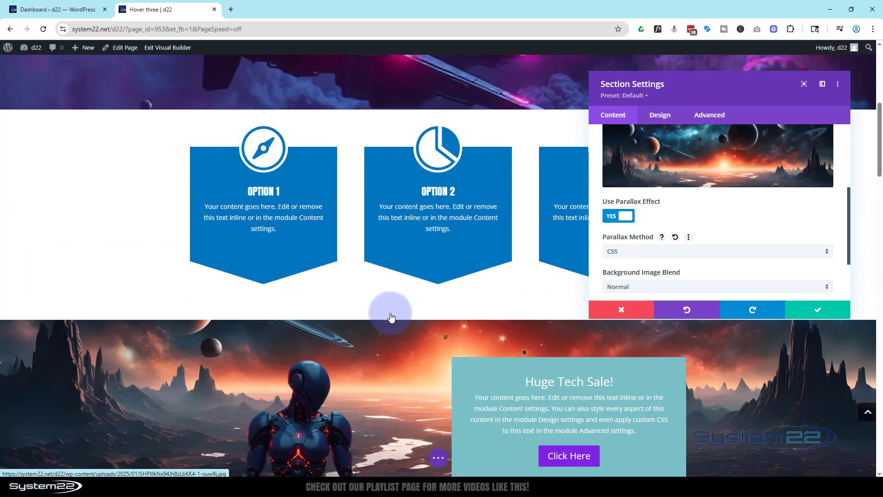
{"action": "scroll", "coordinate": [391, 317], "scroll_direction": "up", "scroll_amount": 2}
{"action": "scroll", "coordinate": [390, 316], "scroll_direction": "down", "scroll_amount": 6}
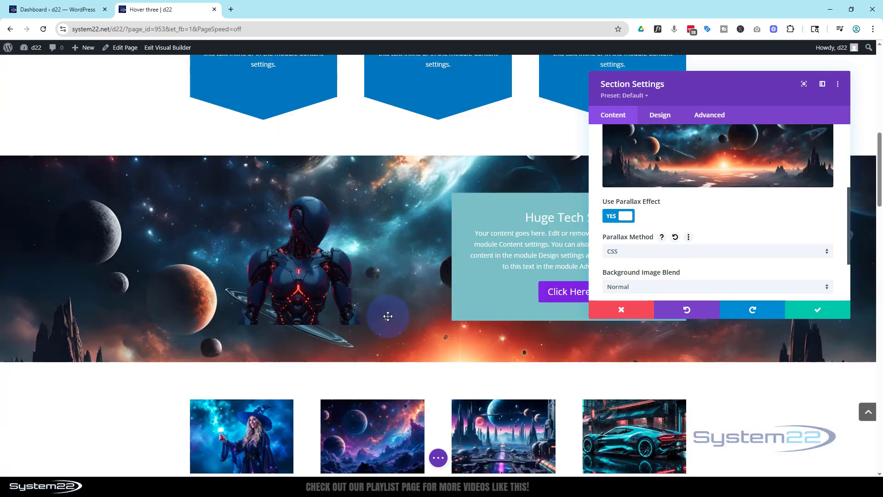
{"action": "scroll", "coordinate": [388, 316], "scroll_direction": "up", "scroll_amount": 2}
Set the background's parallax method back to True Parallax, preview the movement and save the section settings.
{"action": "left_click", "coordinate": [638, 253]}
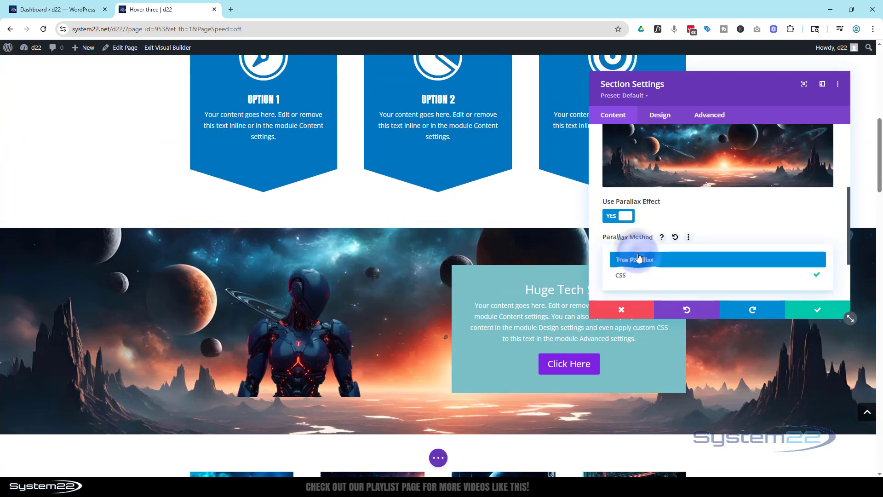
{"action": "left_click", "coordinate": [635, 265]}
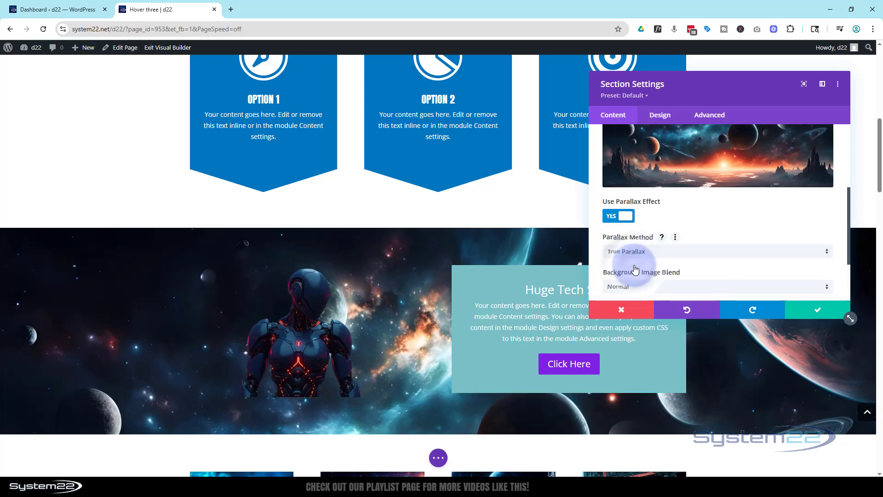
{"action": "scroll", "coordinate": [419, 308], "scroll_direction": "down", "scroll_amount": 1}
{"action": "scroll", "coordinate": [419, 309], "scroll_direction": "up", "scroll_amount": 3}
{"action": "scroll", "coordinate": [414, 308], "scroll_direction": "down", "scroll_amount": 4}
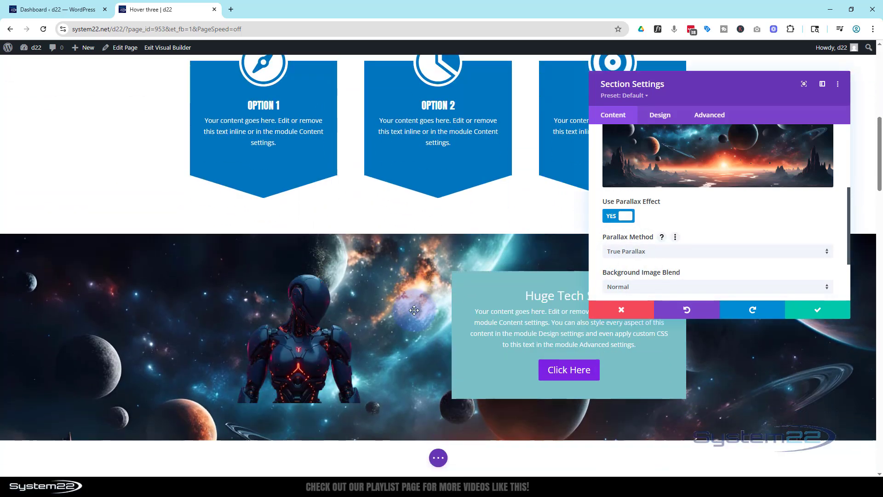
{"action": "scroll", "coordinate": [409, 310], "scroll_direction": "up", "scroll_amount": 1}
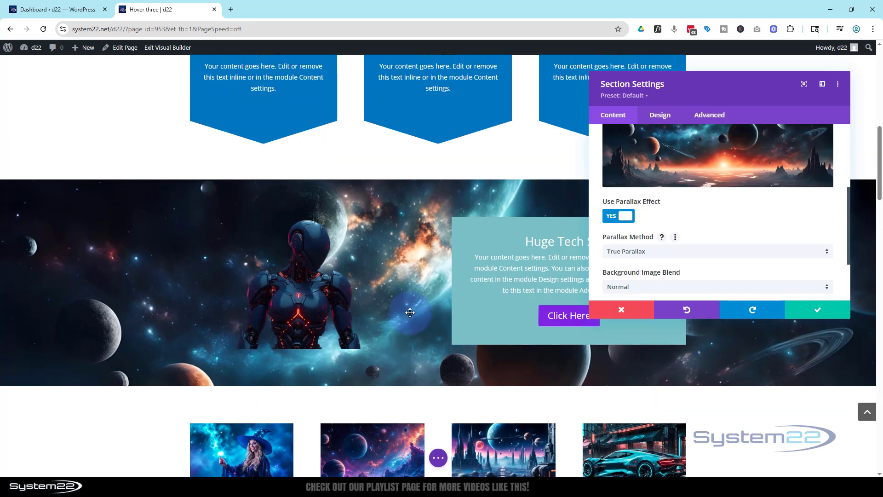
{"action": "left_click", "coordinate": [813, 313]}
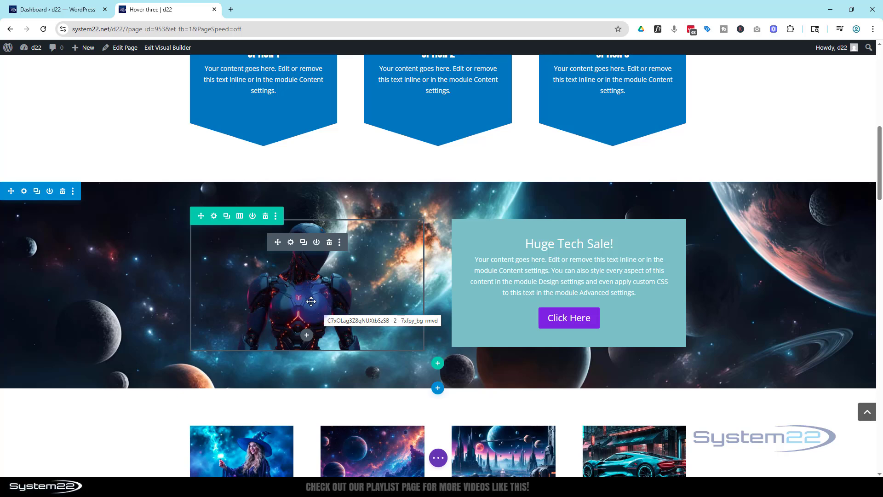
Clear the image title text in the robot image's attributes.
{"action": "left_click", "coordinate": [290, 243]}
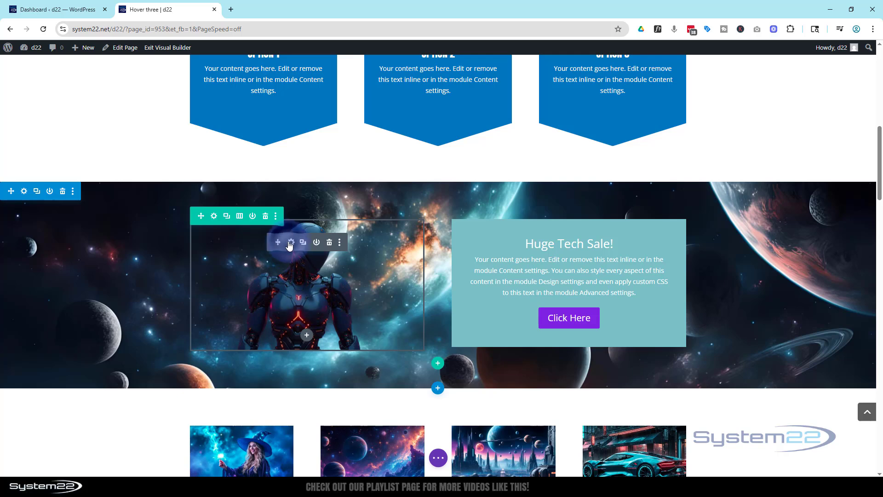
{"action": "left_click", "coordinate": [711, 116]}
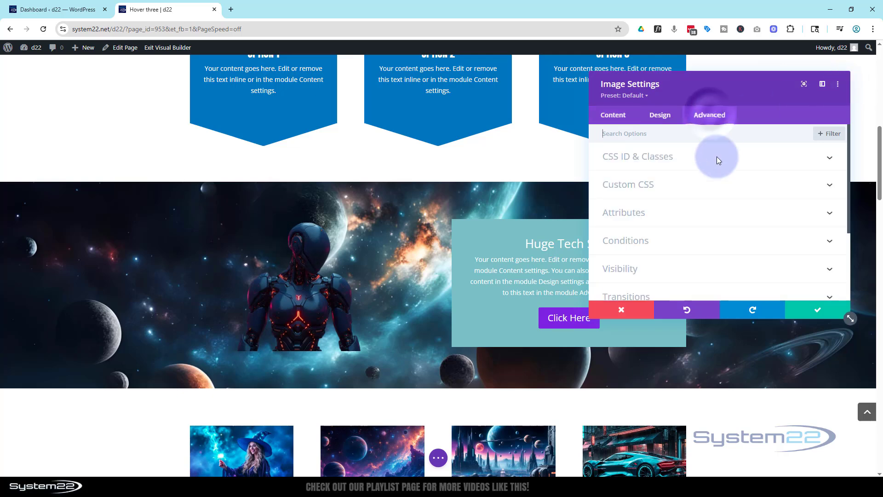
{"action": "left_click", "coordinate": [687, 213]}
{"action": "left_click", "coordinate": [748, 207]}
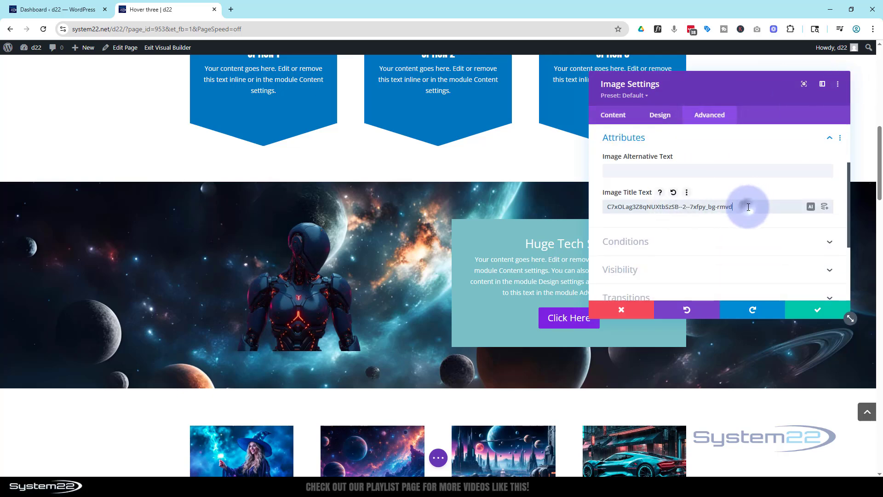
{"action": "left_click_drag", "start_coordinate": [748, 207], "coordinate": [591, 206]}
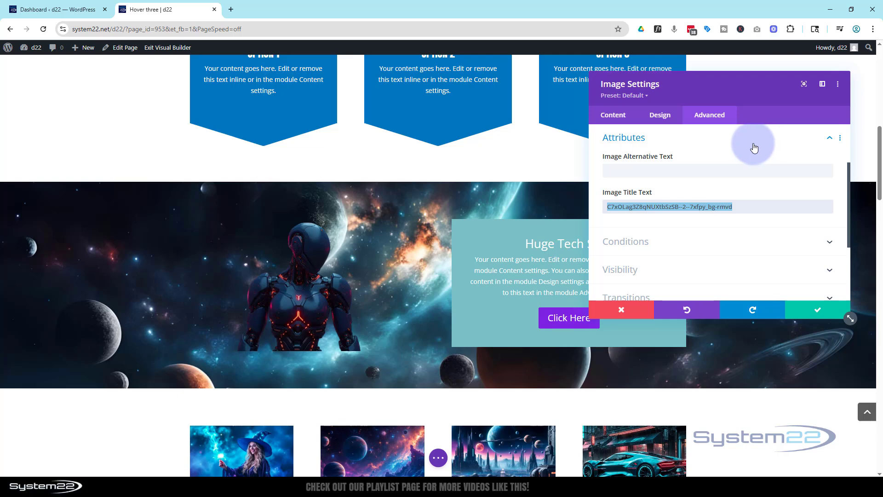
{"action": "key", "text": "BackSpace"}
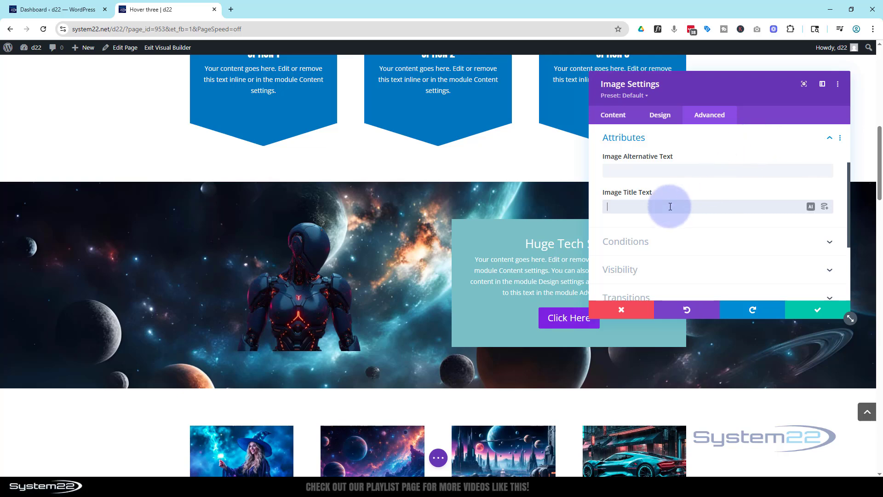
Try "Cyborg" as the robot image's title text and empty the field again.
{"action": "type", "text": "Cyborg"}
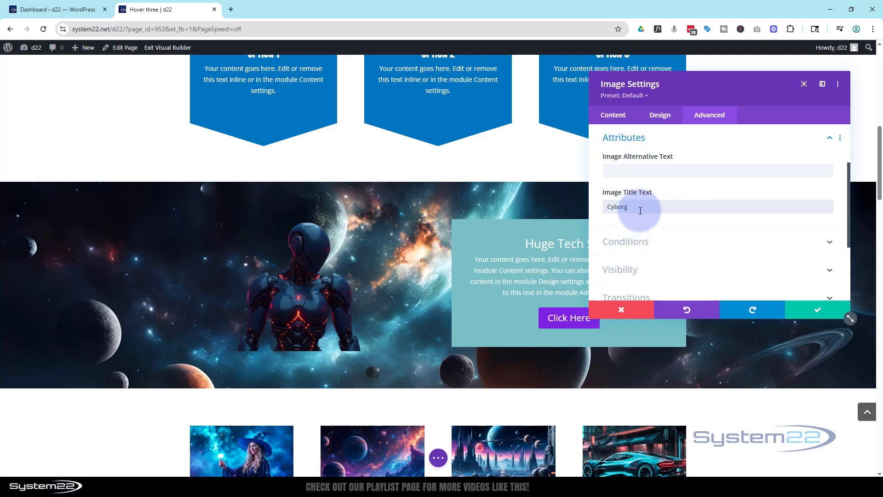
{"action": "left_click_drag", "start_coordinate": [640, 211], "coordinate": [597, 212]}
{"action": "key", "text": "BackSpace"}
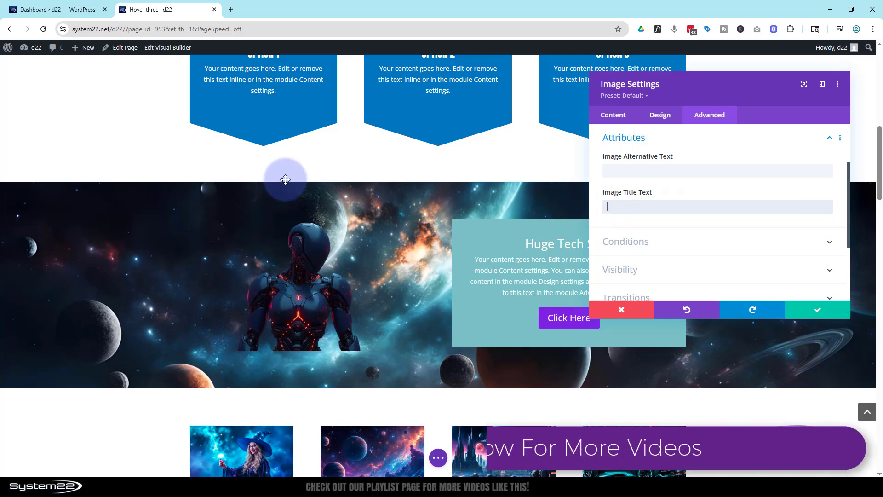
Scale the robot image up to 194% in both directions with the Transform settings.
{"action": "left_click", "coordinate": [660, 116]}
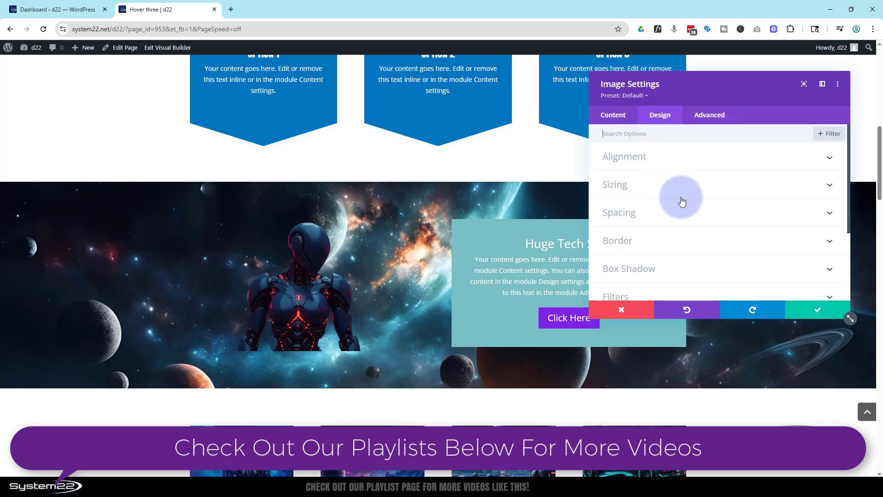
{"action": "scroll", "coordinate": [681, 201], "scroll_direction": "down", "scroll_amount": 4}
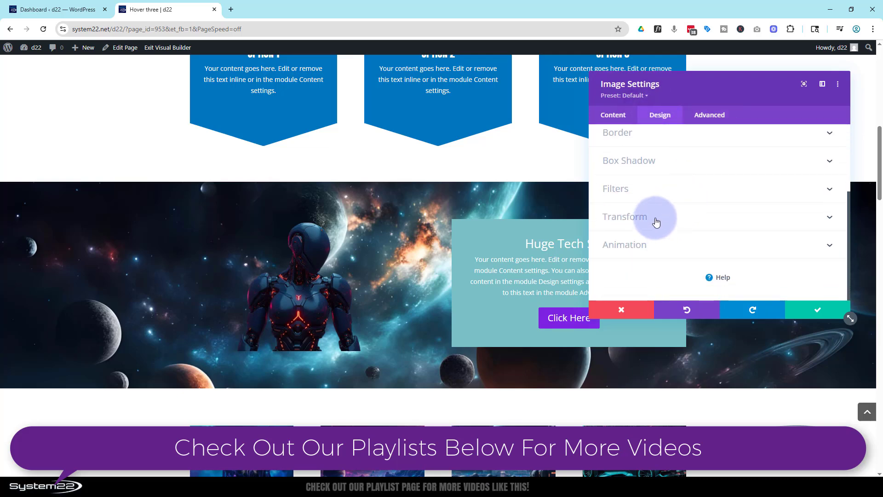
{"action": "left_click", "coordinate": [656, 221]}
{"action": "left_click", "coordinate": [625, 182]}
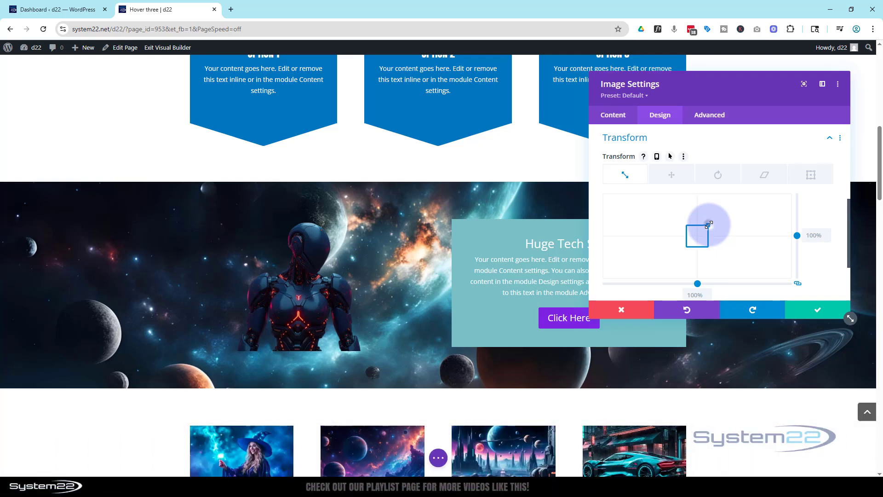
{"action": "left_click_drag", "start_coordinate": [708, 225], "coordinate": [720, 216]}
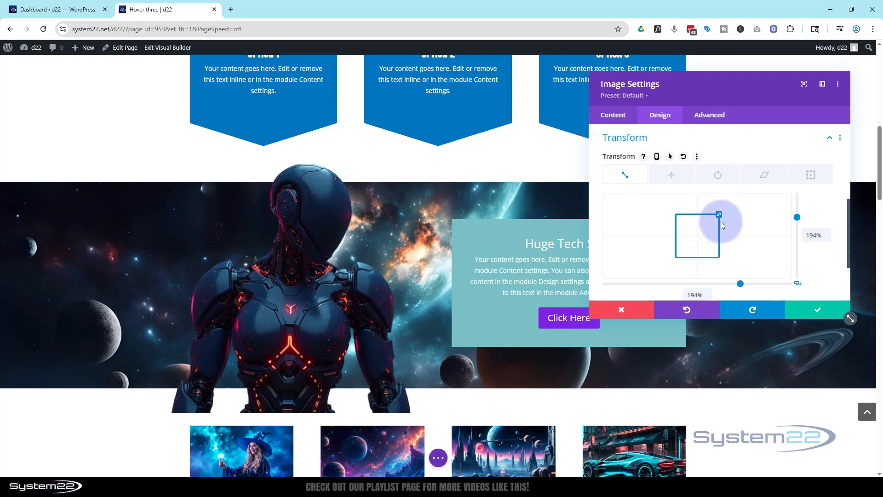
Turn off the space shown below the robot image in its spacing settings.
{"action": "scroll", "coordinate": [721, 220], "scroll_direction": "up", "scroll_amount": 10}
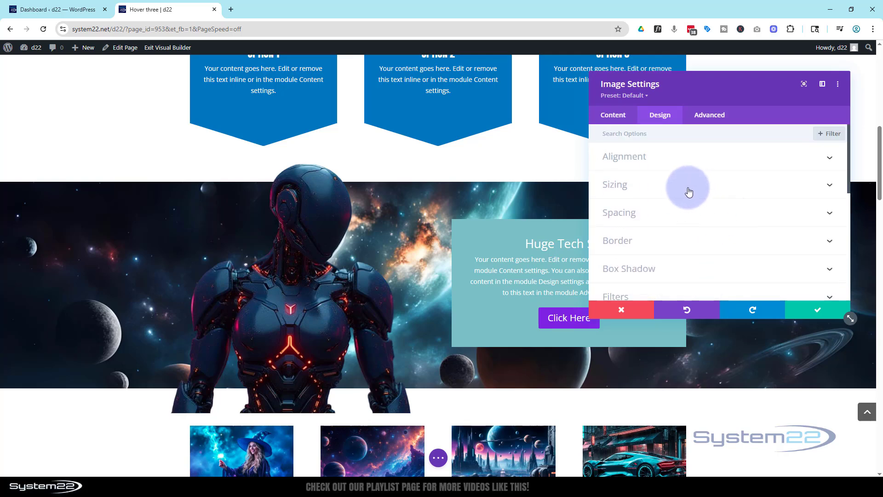
{"action": "left_click", "coordinate": [690, 212]}
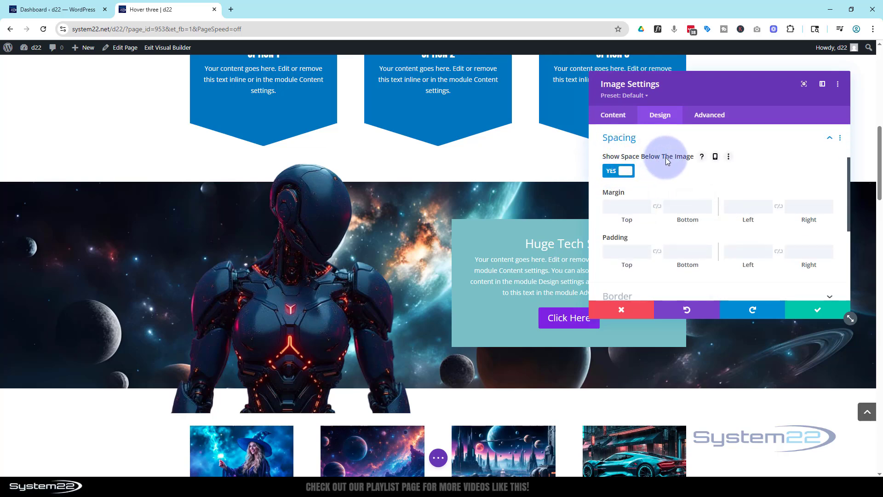
{"action": "left_click", "coordinate": [609, 172]}
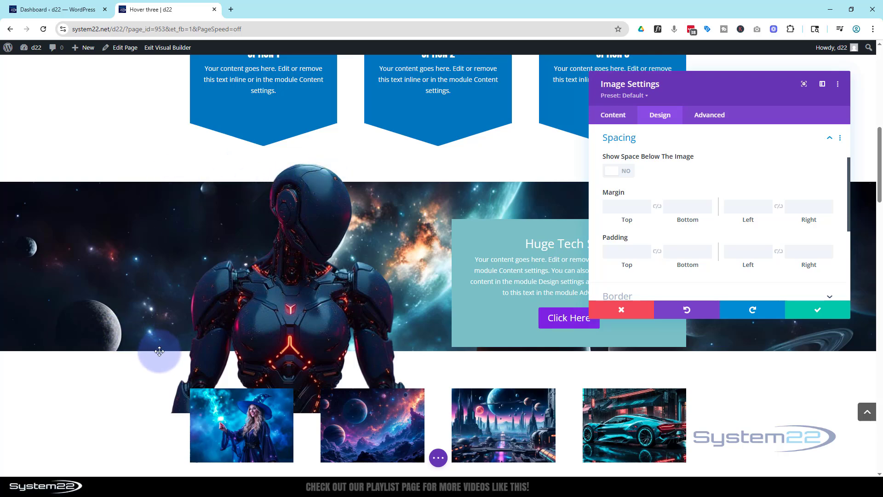
Save the robot image's settings and set the banner section's horizontal and vertical overflow to Hidden.
{"action": "left_click", "coordinate": [818, 313]}
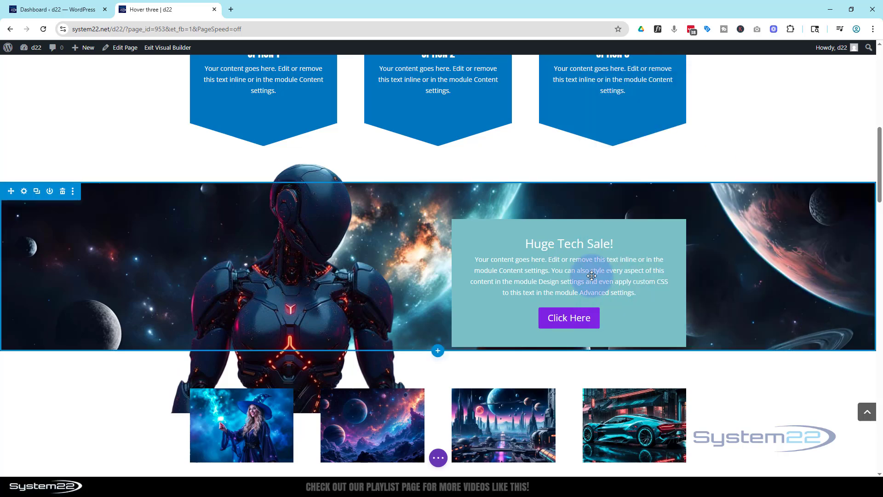
{"action": "left_click", "coordinate": [25, 191]}
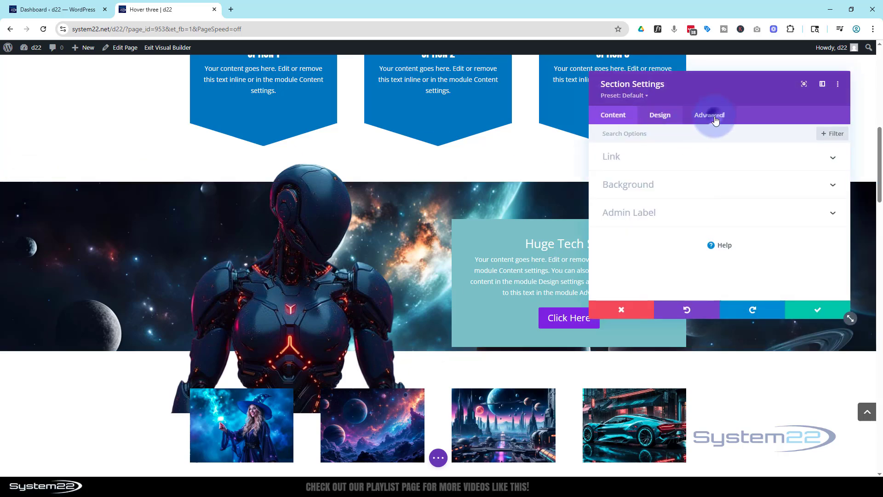
{"action": "left_click", "coordinate": [715, 119]}
{"action": "left_click", "coordinate": [711, 241]}
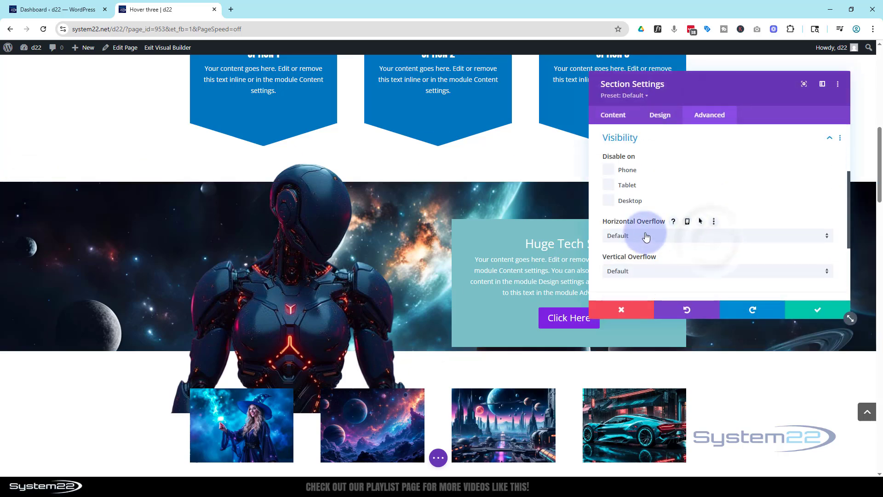
{"action": "left_click", "coordinate": [675, 237]}
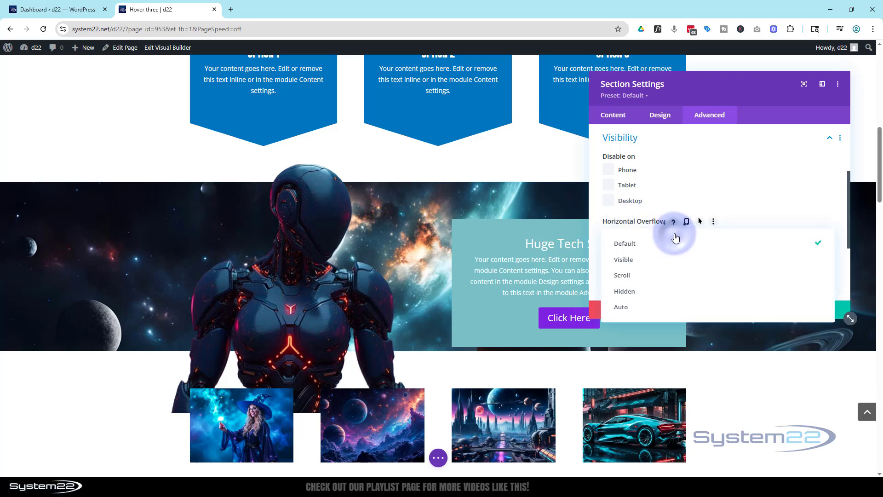
{"action": "left_click", "coordinate": [674, 291]}
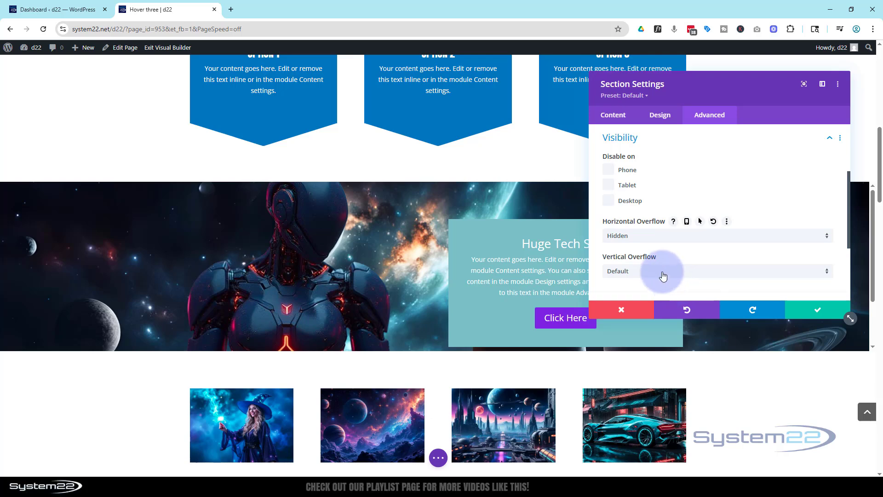
{"action": "left_click", "coordinate": [664, 271]}
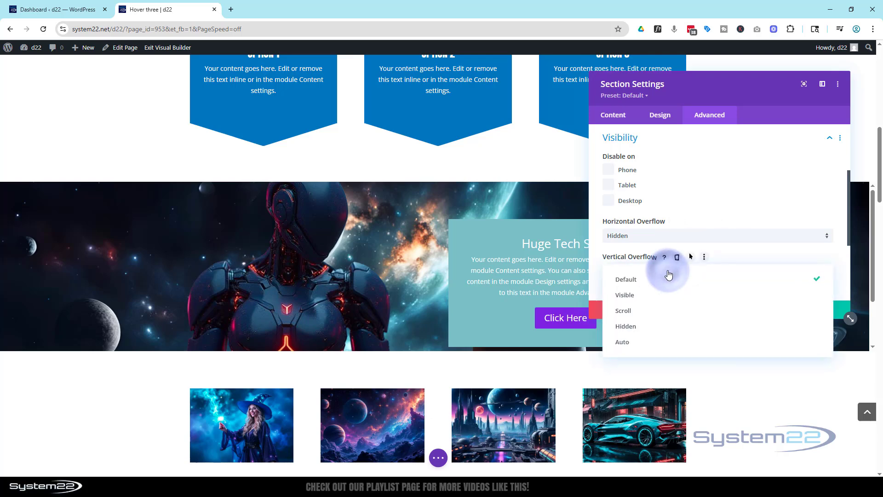
{"action": "left_click", "coordinate": [666, 326]}
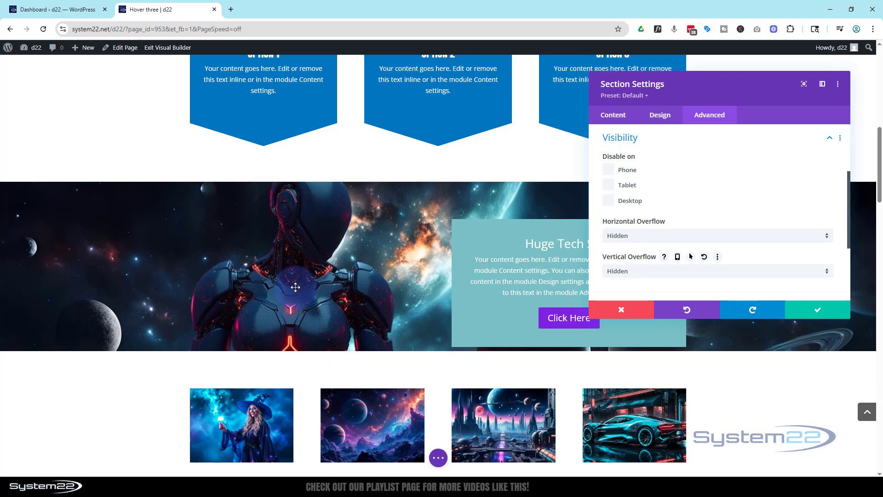
{"action": "left_click", "coordinate": [825, 313]}
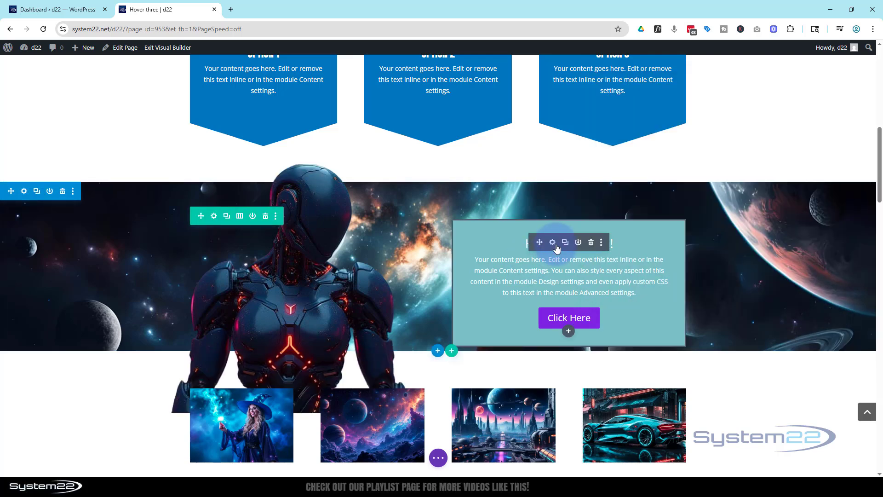
Change the call to action's background to semi-transparent black, rgba(0,0,0,0.33).
{"action": "left_click", "coordinate": [552, 243]}
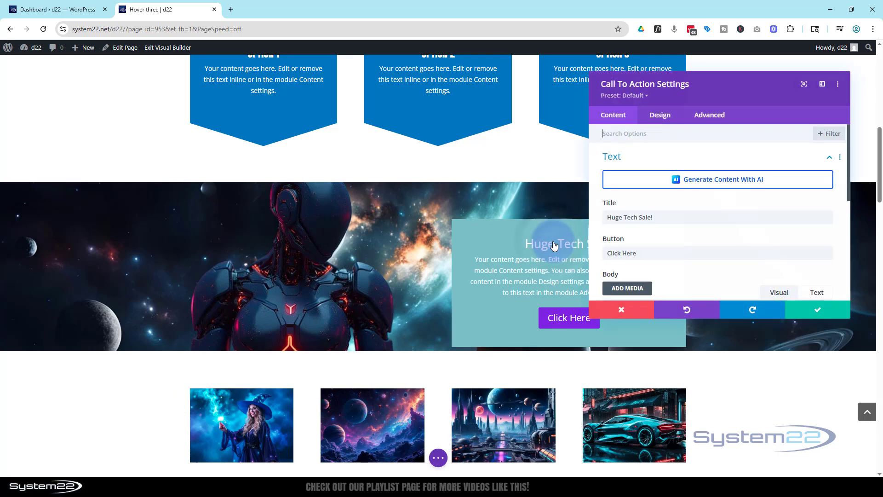
{"action": "left_click_drag", "start_coordinate": [708, 93], "coordinate": [271, 142]}
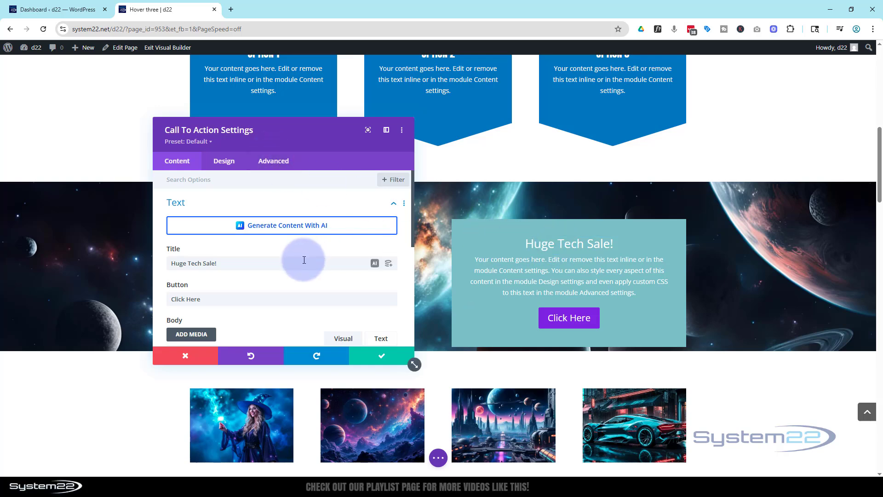
{"action": "scroll", "coordinate": [304, 259], "scroll_direction": "down", "scroll_amount": 5}
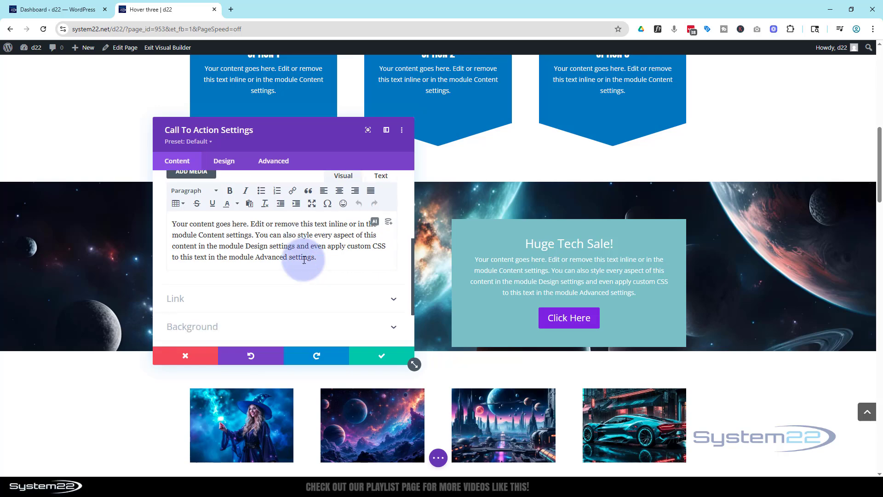
{"action": "left_click", "coordinate": [212, 266]}
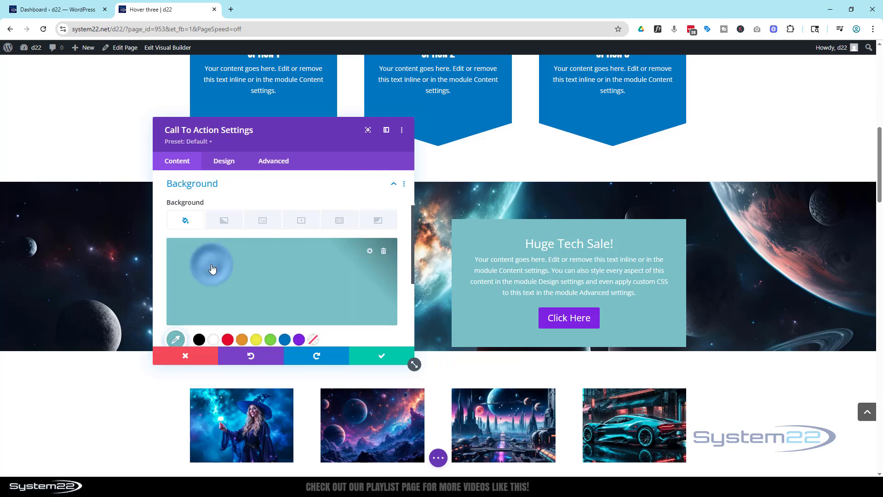
{"action": "left_click", "coordinate": [199, 340]}
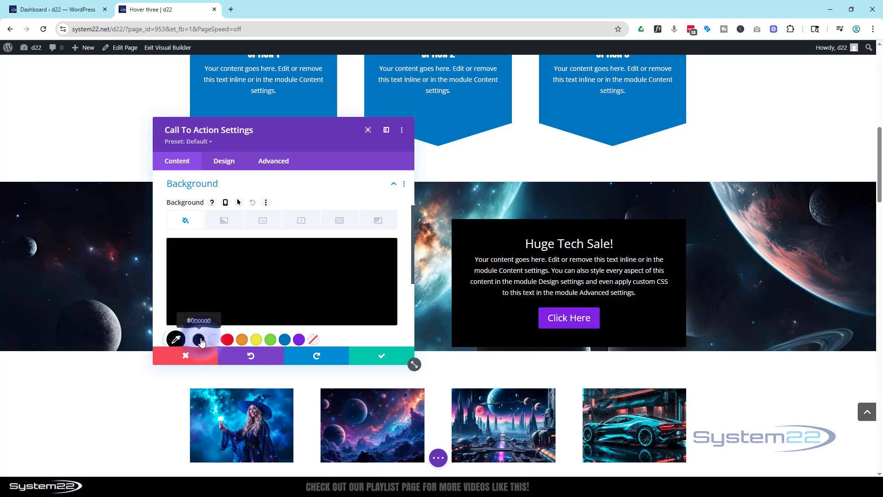
{"action": "left_click", "coordinate": [294, 285]}
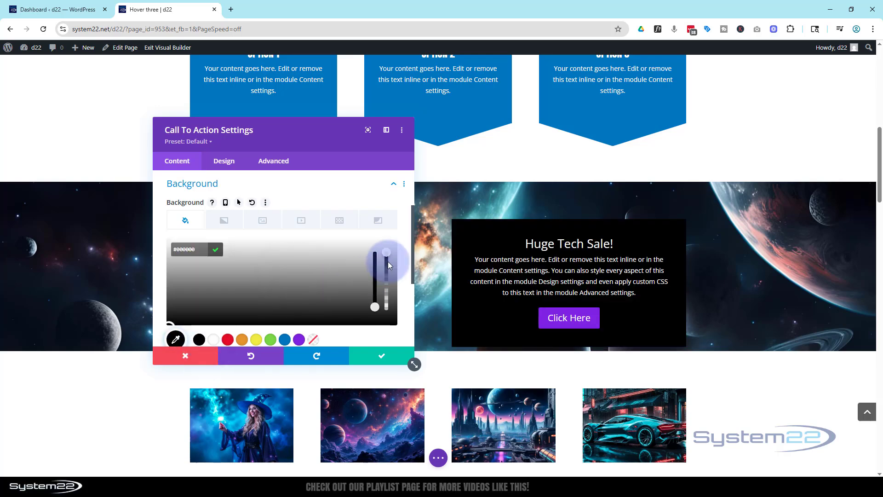
{"action": "left_click_drag", "start_coordinate": [386, 255], "coordinate": [386, 300]}
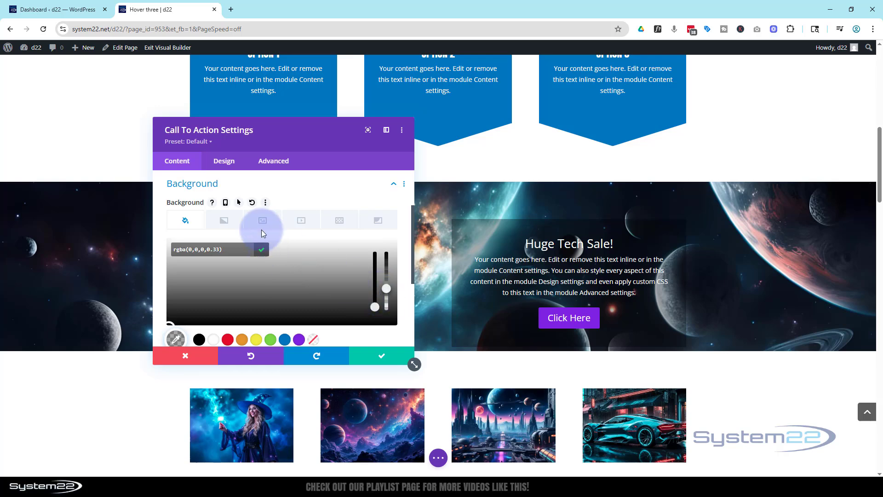
Set the call to action's bottom margin to 80px in its spacing settings.
{"action": "left_click", "coordinate": [225, 161]}
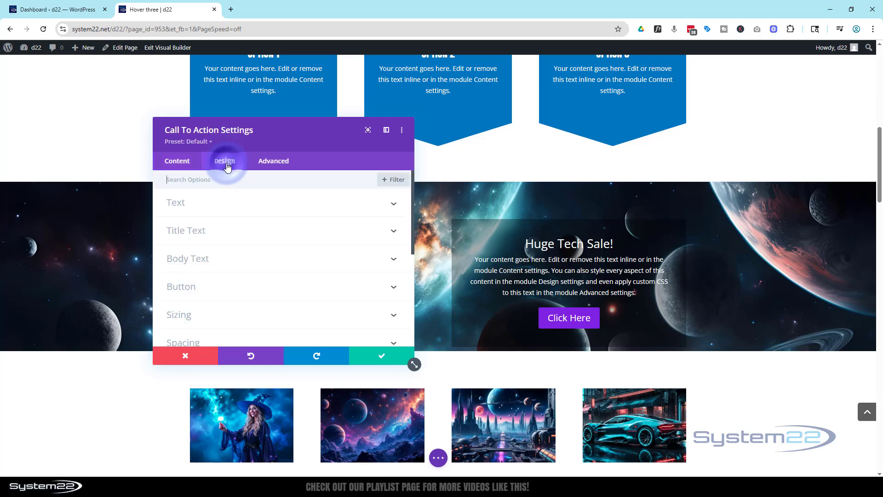
{"action": "scroll", "coordinate": [256, 339], "scroll_direction": "down", "scroll_amount": 1}
{"action": "left_click", "coordinate": [257, 339]}
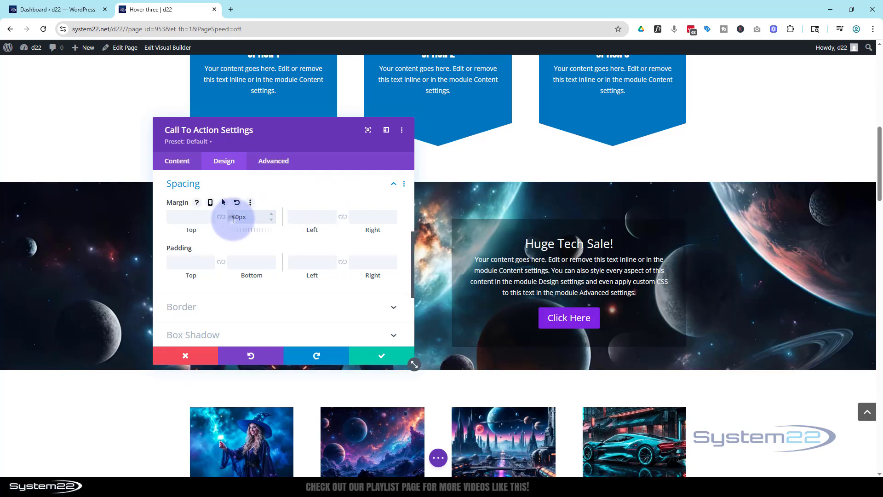
{"action": "left_click_drag", "start_coordinate": [233, 219], "coordinate": [236, 220]}
{"action": "type", "text": "8"}
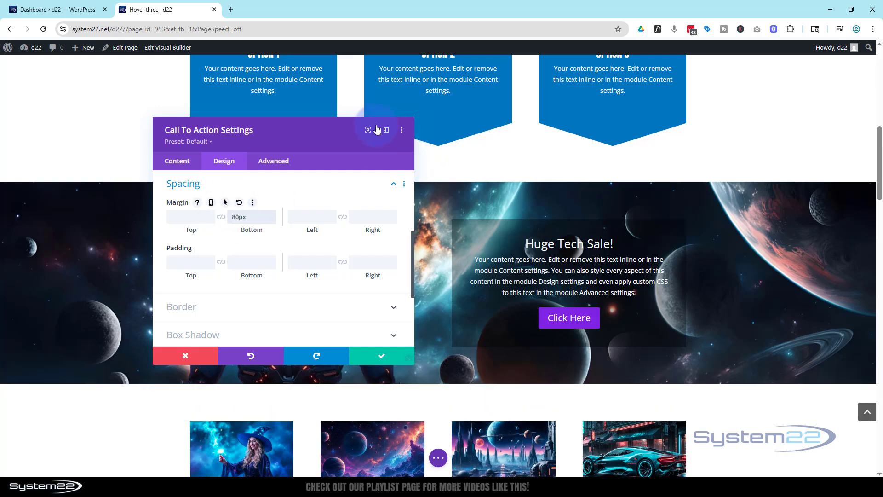
Set the font of the "Huge Tech Sale!" title to Anton.
{"action": "left_click_drag", "start_coordinate": [307, 139], "coordinate": [272, 120]}
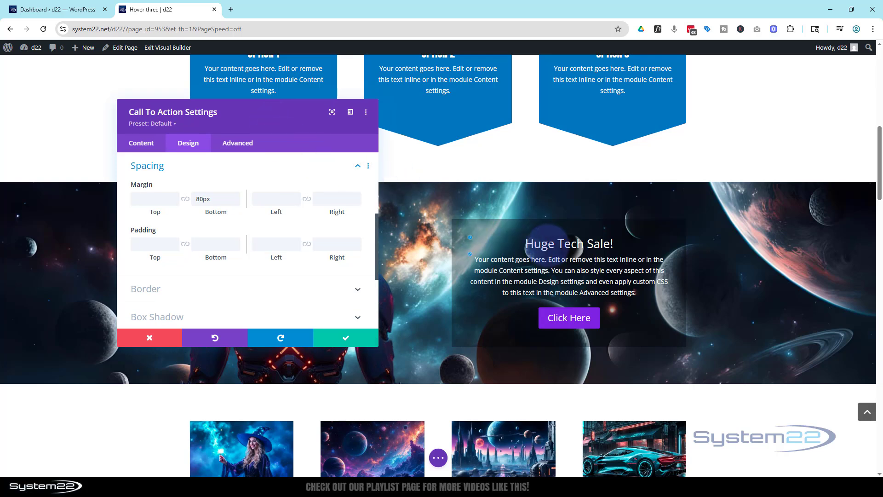
{"action": "left_click", "coordinate": [472, 240]}
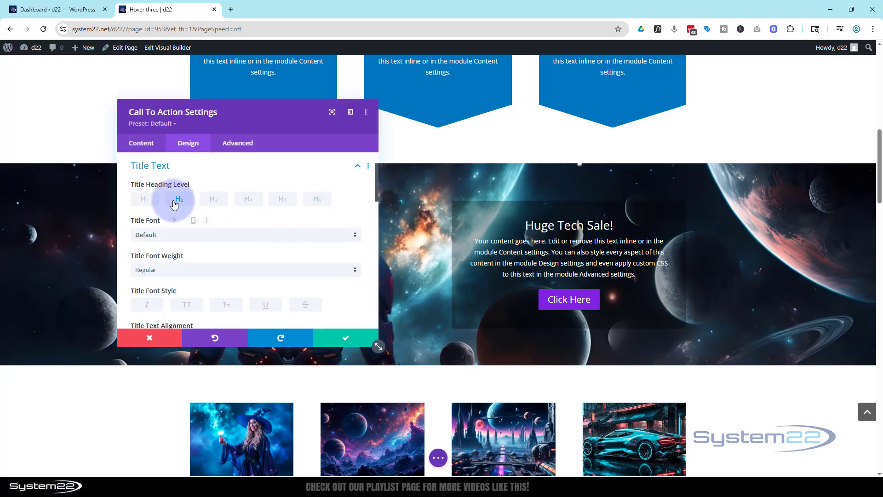
{"action": "scroll", "coordinate": [181, 200], "scroll_direction": "down", "scroll_amount": 1}
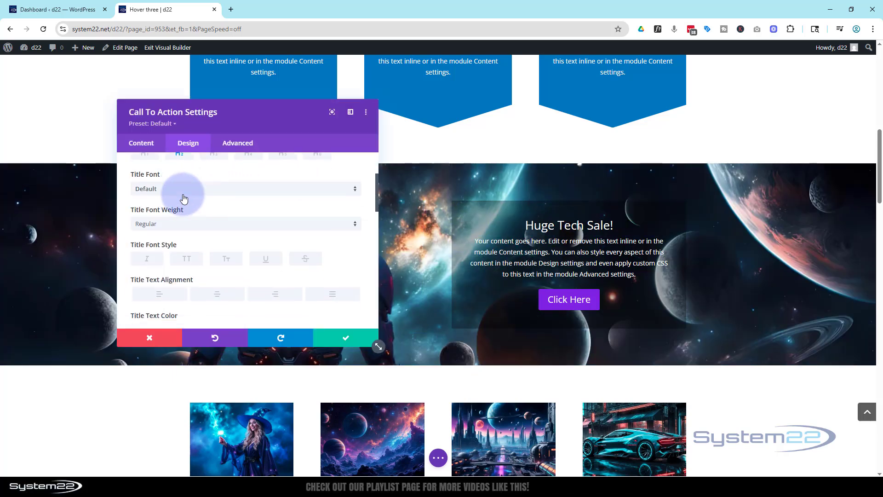
{"action": "left_click", "coordinate": [199, 193]}
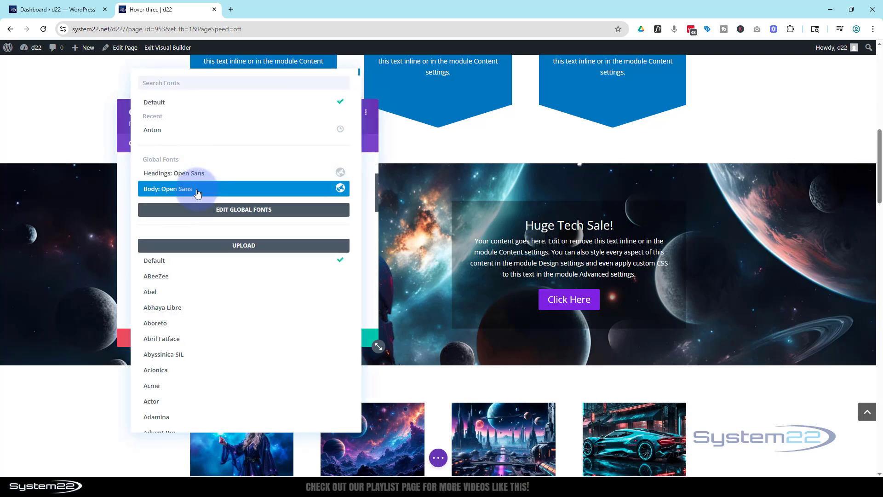
{"action": "left_click", "coordinate": [159, 134]}
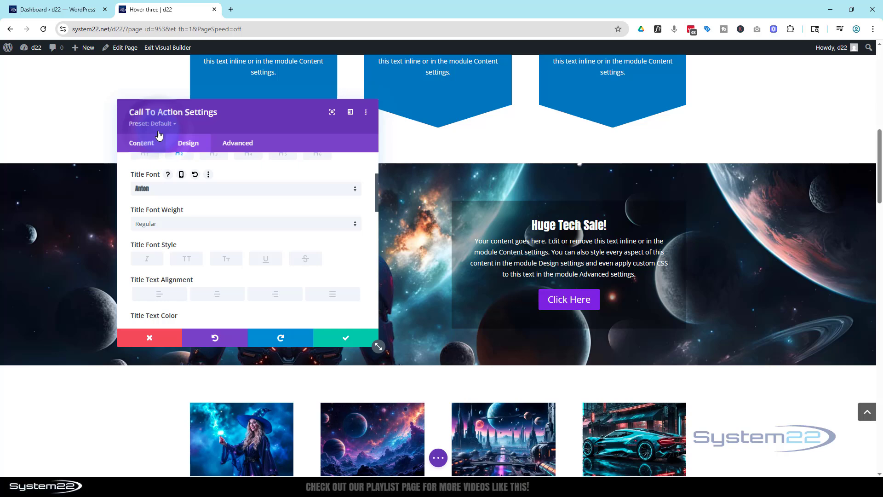
{"action": "left_click", "coordinate": [205, 192]}
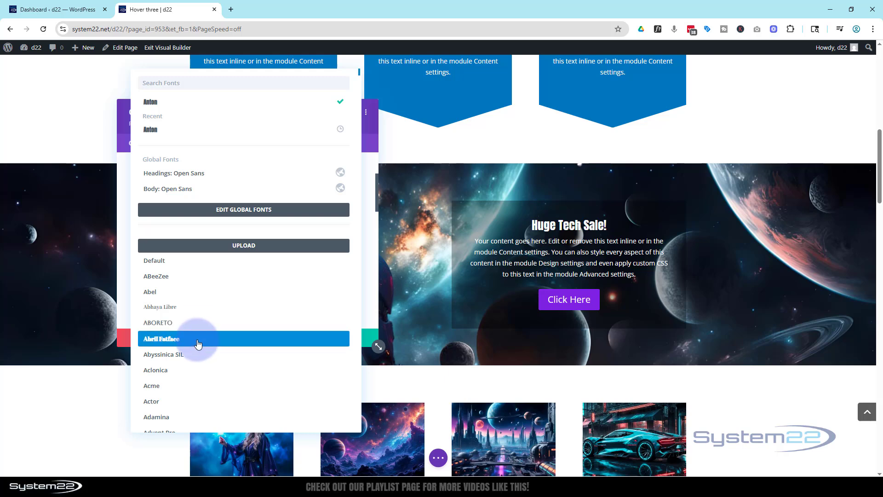
{"action": "left_click", "coordinate": [124, 190]}
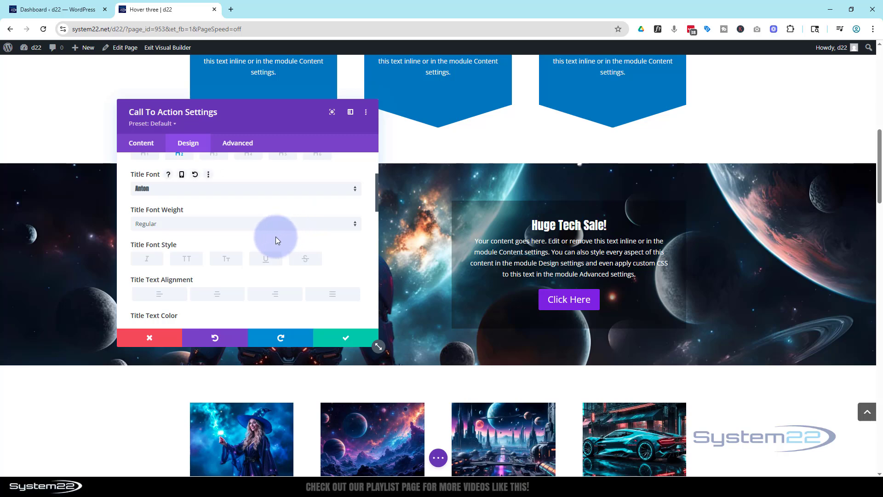
Set the call to action's title text size to 36px.
{"action": "scroll", "coordinate": [274, 236], "scroll_direction": "down", "scroll_amount": 2}
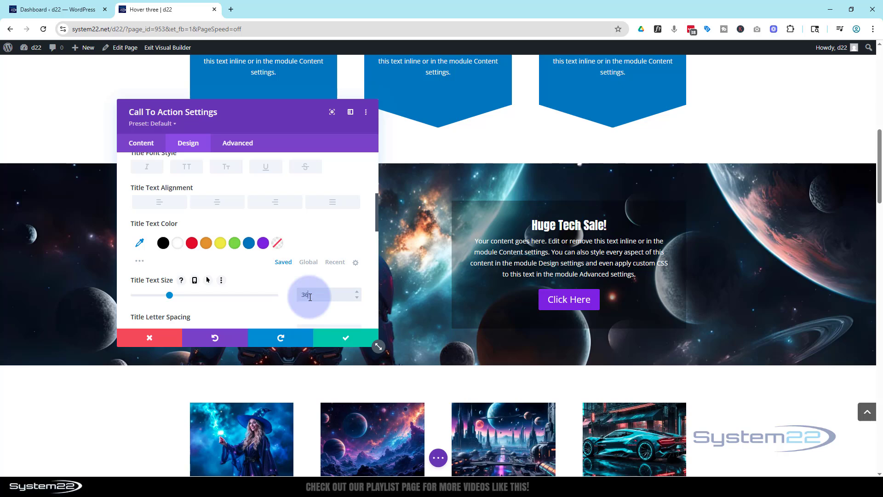
{"action": "type", "text": "px"}
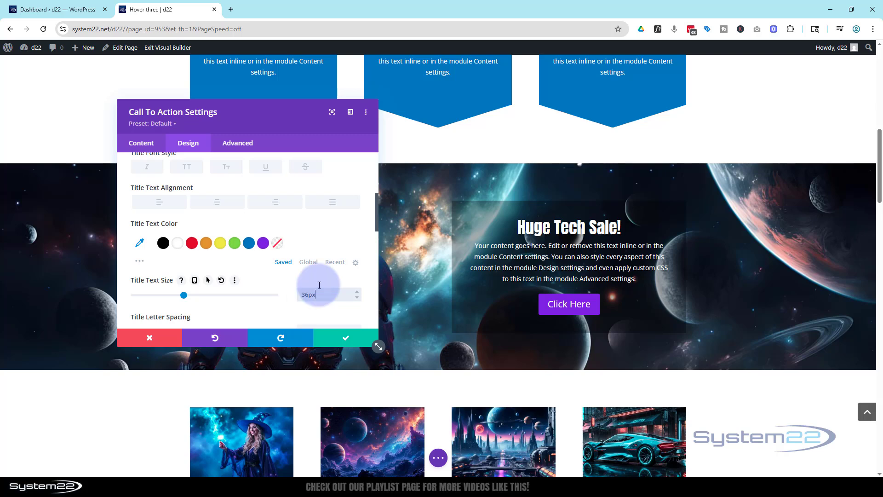
{"action": "left_click", "coordinate": [290, 259]}
Add a straight-down text shadow to the call to action's title and make the shadow colour blue.
{"action": "scroll", "coordinate": [289, 250], "scroll_direction": "down", "scroll_amount": 1}
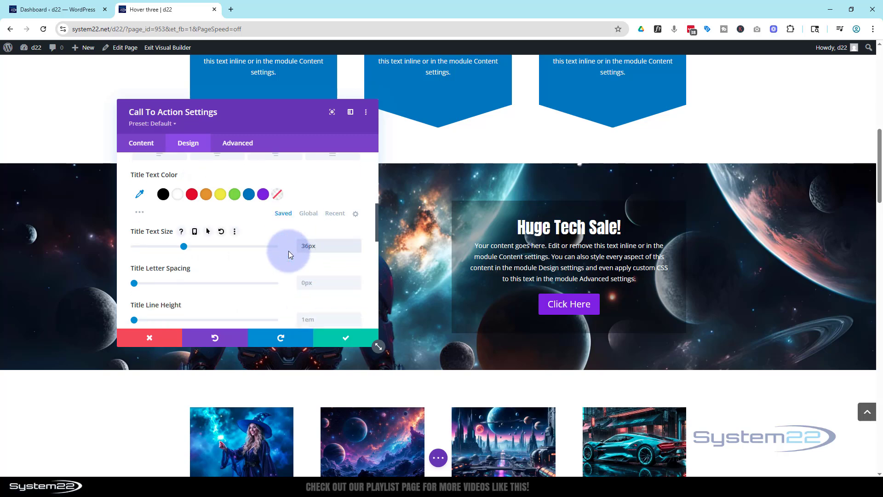
{"action": "scroll", "coordinate": [288, 250], "scroll_direction": "down", "scroll_amount": 2}
{"action": "scroll", "coordinate": [289, 250], "scroll_direction": "down", "scroll_amount": 1}
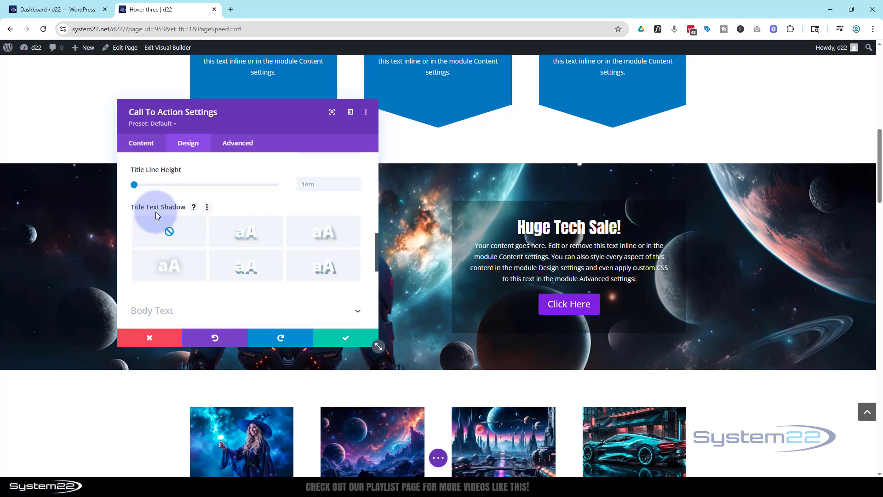
{"action": "left_click", "coordinate": [248, 235]}
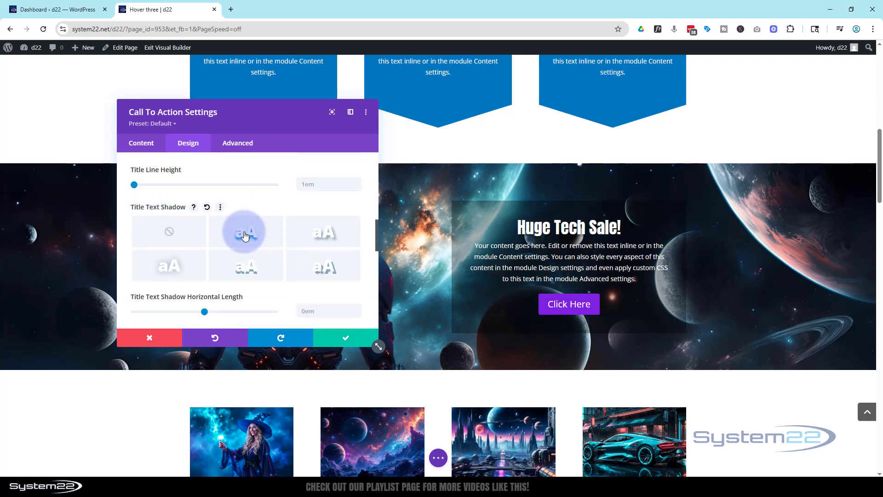
{"action": "scroll", "coordinate": [245, 235], "scroll_direction": "down", "scroll_amount": 4}
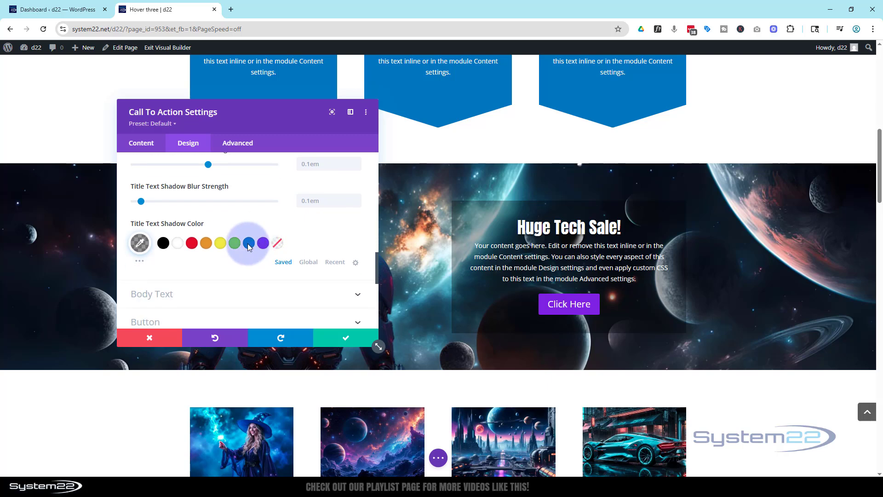
{"action": "left_click", "coordinate": [247, 244]}
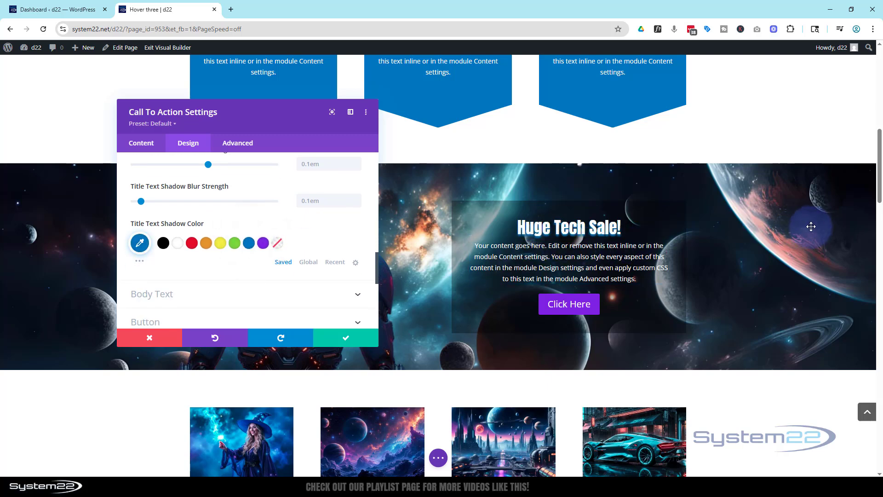
Switch the title's text shadow to the diagonal preset with a 0.08em horizontal length.
{"action": "scroll", "coordinate": [215, 268], "scroll_direction": "up", "scroll_amount": 4}
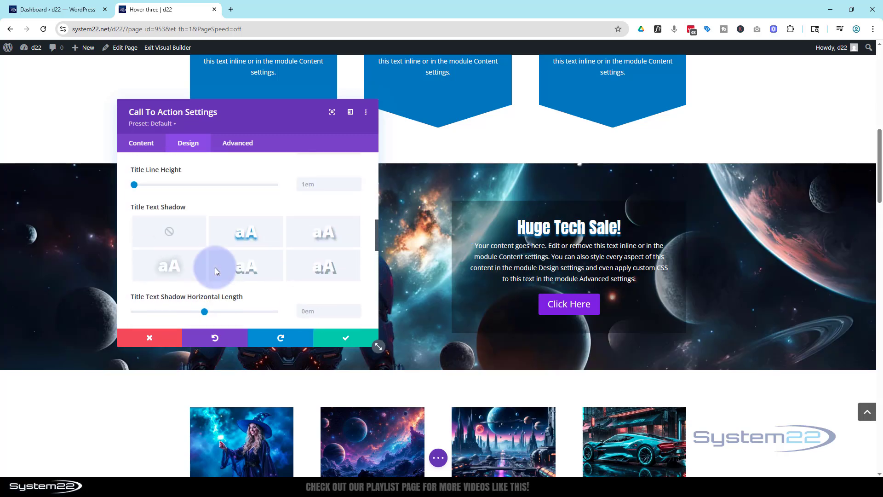
{"action": "left_click", "coordinate": [324, 235]}
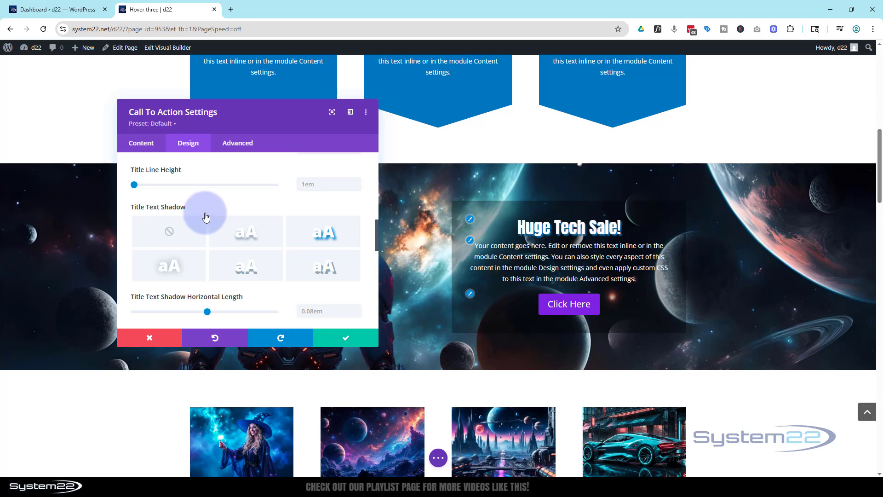
{"action": "scroll", "coordinate": [208, 206], "scroll_direction": "down", "scroll_amount": 6}
{"action": "scroll", "coordinate": [208, 207], "scroll_direction": "down", "scroll_amount": 3}
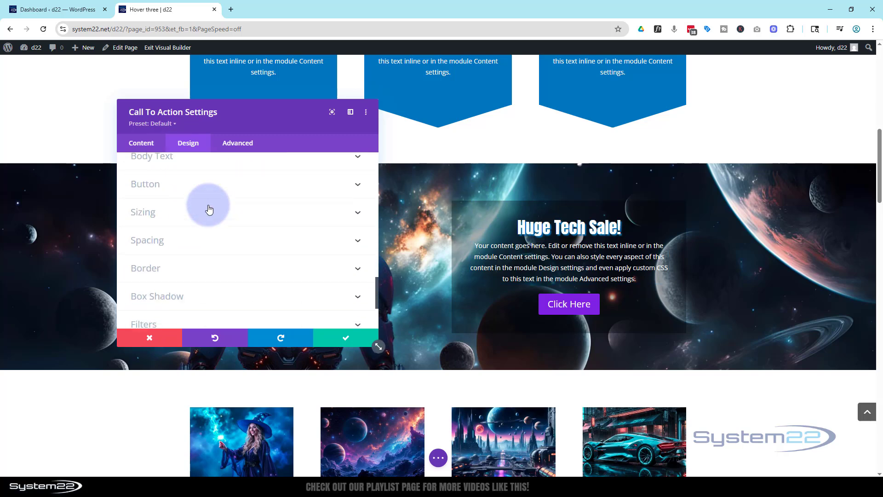
Round the call to action's corners to 50px and give it a 1px white border.
{"action": "left_click", "coordinate": [183, 190]}
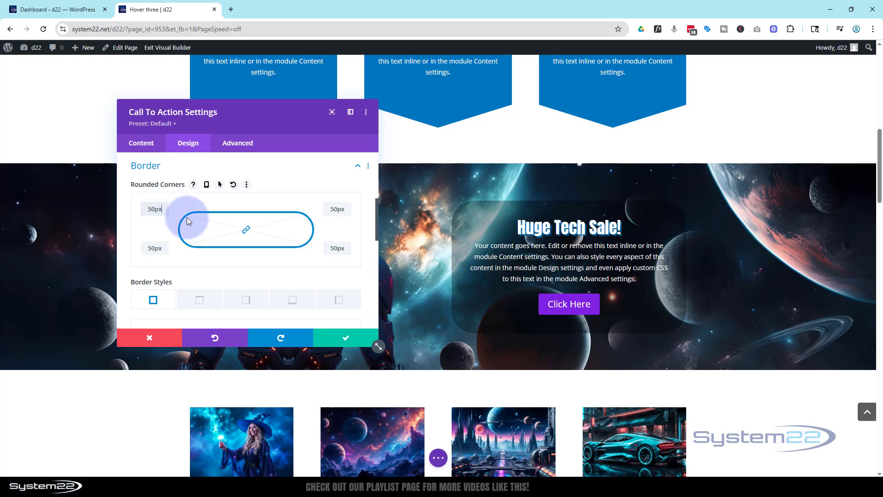
{"action": "scroll", "coordinate": [186, 217], "scroll_direction": "down", "scroll_amount": 2}
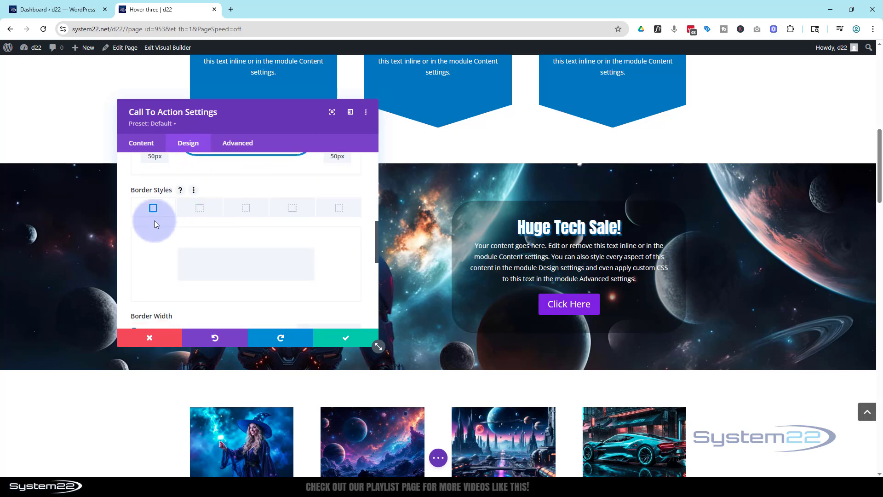
{"action": "scroll", "coordinate": [216, 220], "scroll_direction": "down", "scroll_amount": 2}
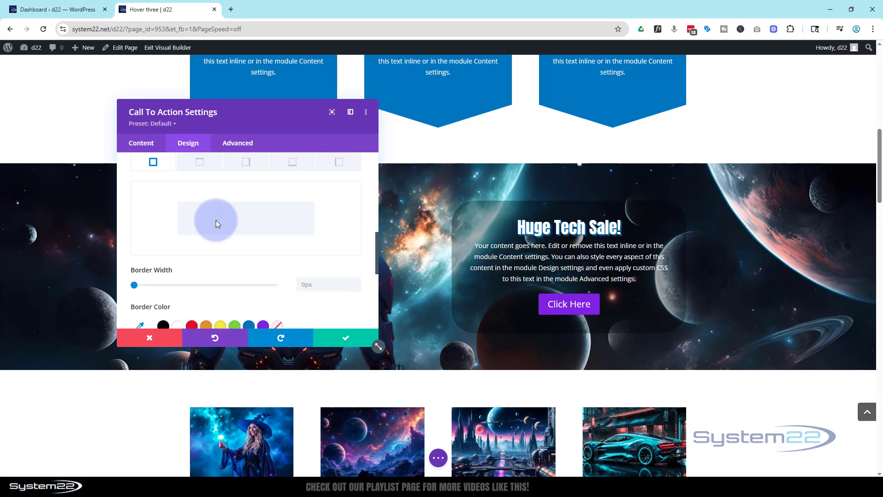
{"action": "left_click", "coordinate": [357, 239]}
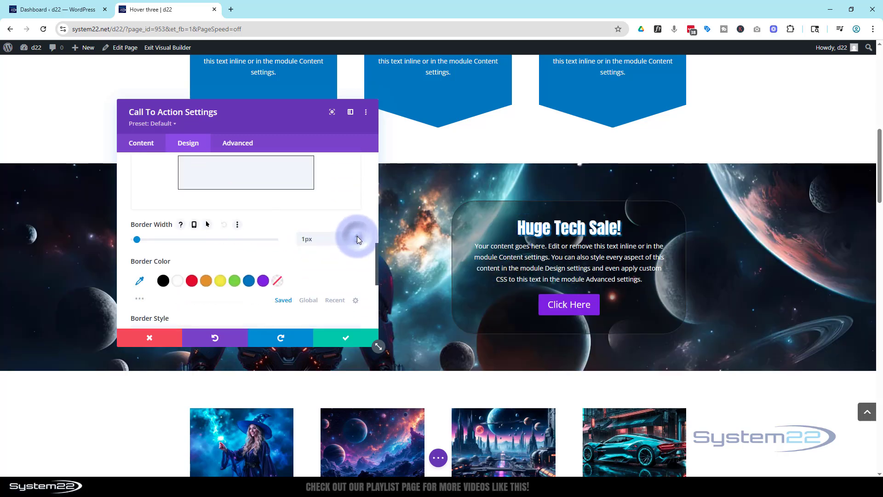
{"action": "left_click", "coordinate": [180, 285]}
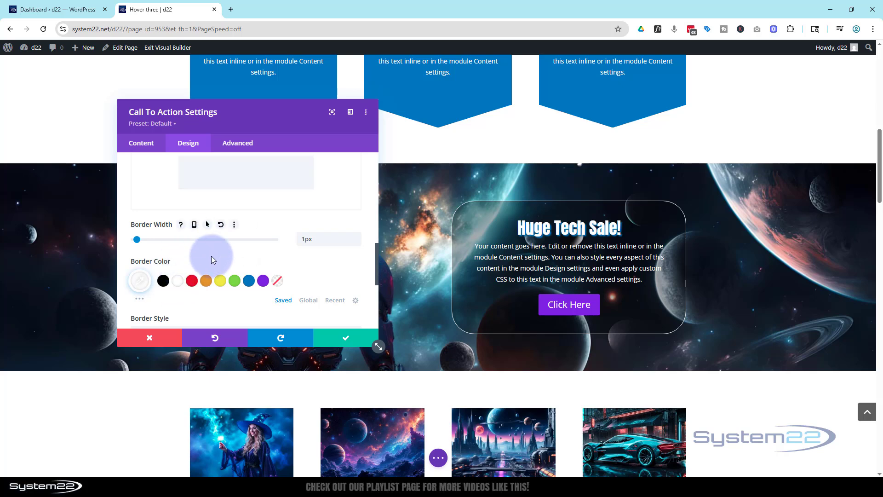
Add the first box shadow preset to the call to action in blue #0c71c3 and save the module.
{"action": "scroll", "coordinate": [212, 256], "scroll_direction": "down", "scroll_amount": 2}
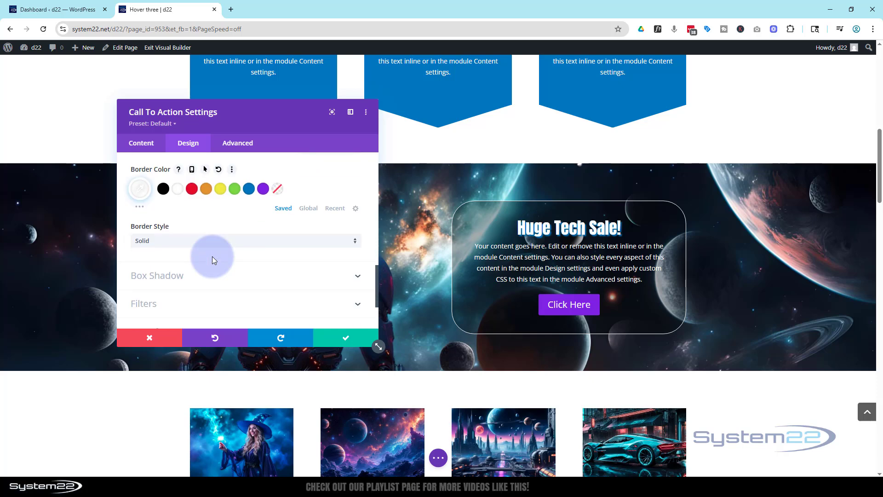
{"action": "scroll", "coordinate": [212, 260], "scroll_direction": "down", "scroll_amount": 1}
{"action": "left_click", "coordinate": [218, 235]}
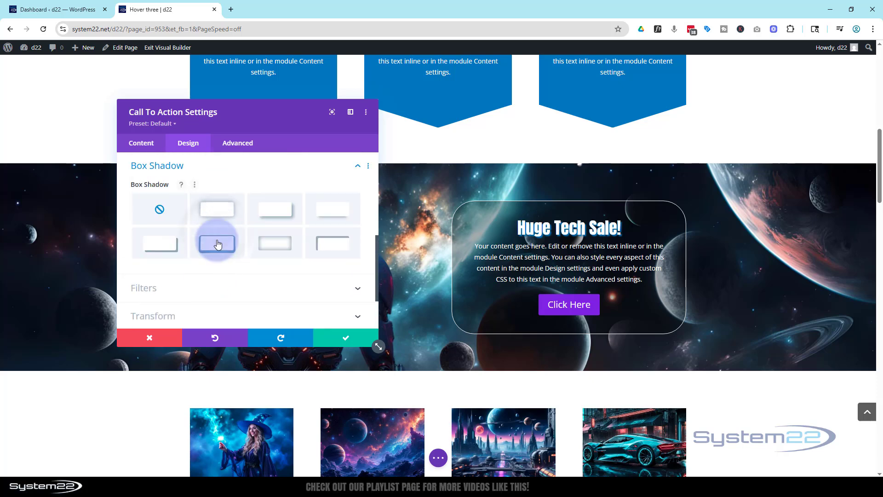
{"action": "left_click", "coordinate": [217, 210]}
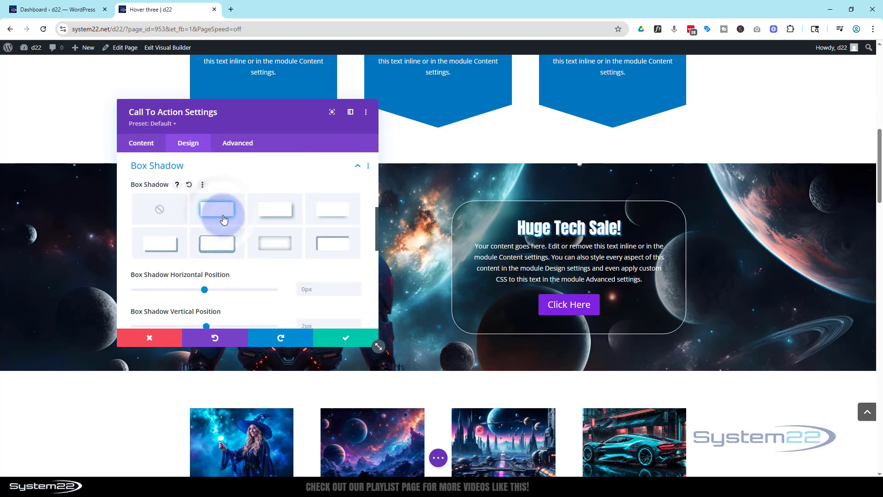
{"action": "scroll", "coordinate": [239, 225], "scroll_direction": "down", "scroll_amount": 4}
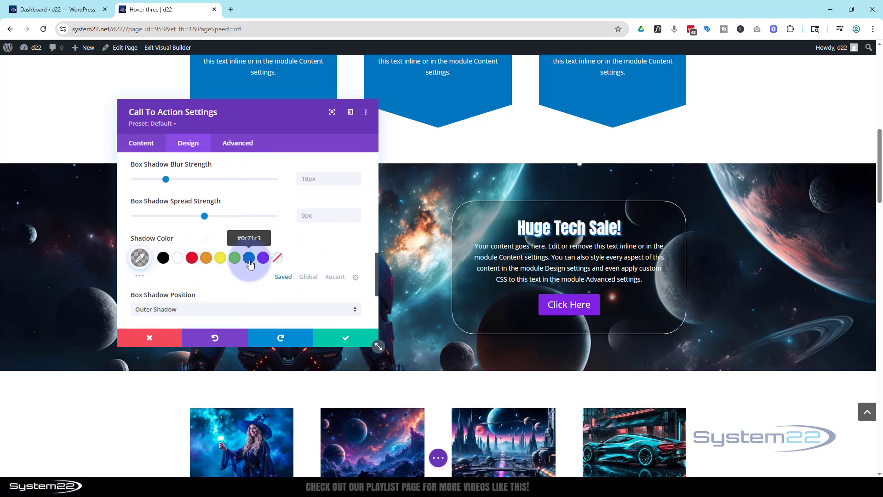
{"action": "left_click", "coordinate": [249, 260]}
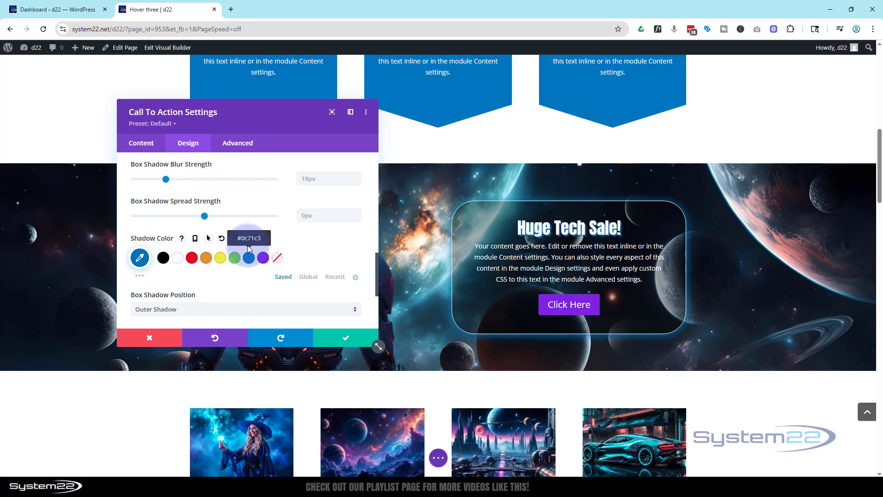
{"action": "left_click", "coordinate": [348, 338]}
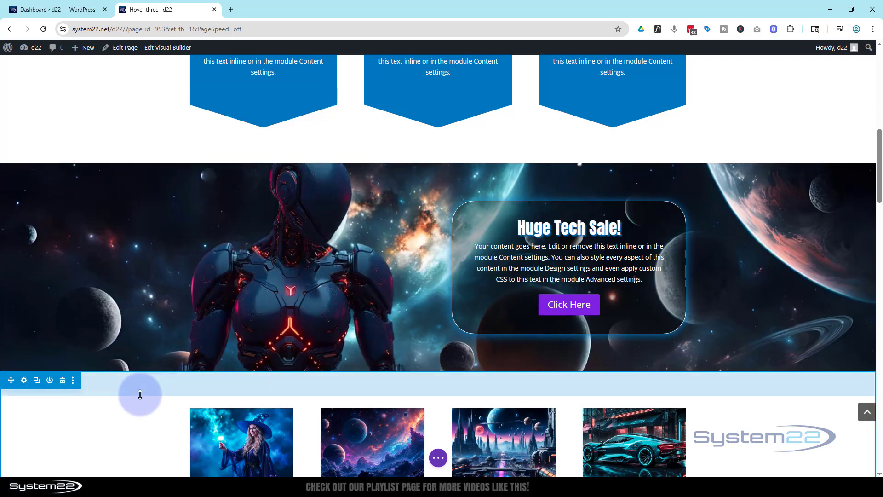
Review how the banner's robot and styled call to action look while the page scrolls past them.
{"action": "scroll", "coordinate": [142, 395], "scroll_direction": "up", "scroll_amount": 4}
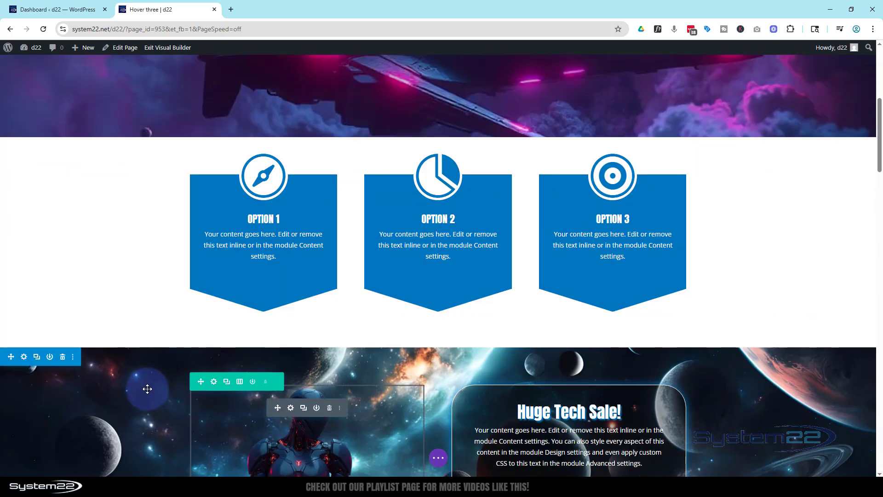
{"action": "scroll", "coordinate": [147, 388], "scroll_direction": "up", "scroll_amount": 2}
{"action": "scroll", "coordinate": [150, 383], "scroll_direction": "down", "scroll_amount": 5}
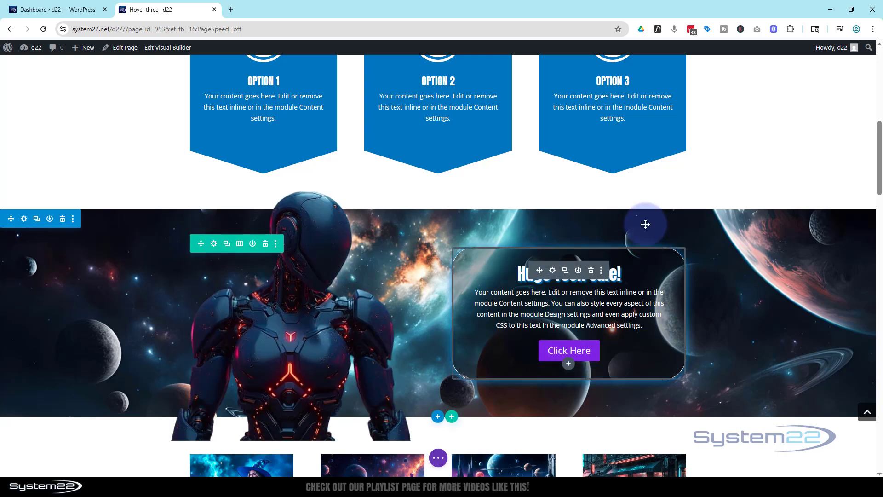
{"action": "scroll", "coordinate": [624, 227], "scroll_direction": "down", "scroll_amount": 2}
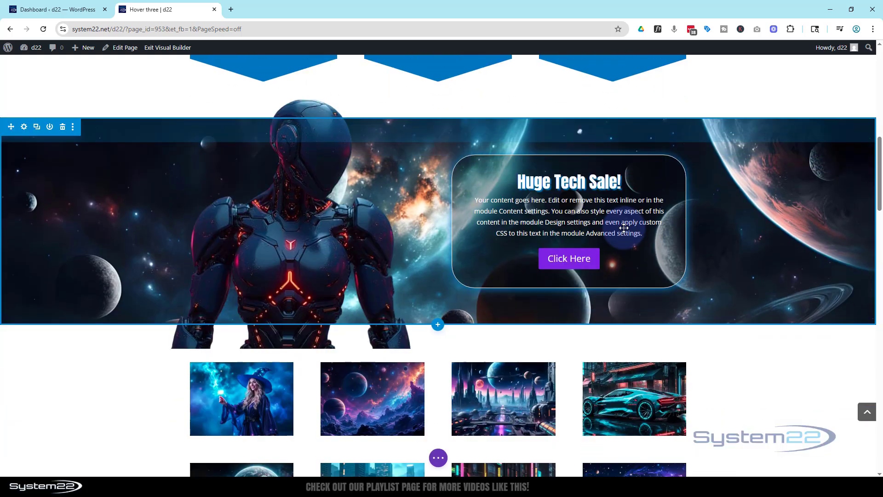
{"action": "scroll", "coordinate": [623, 227], "scroll_direction": "down", "scroll_amount": 2}
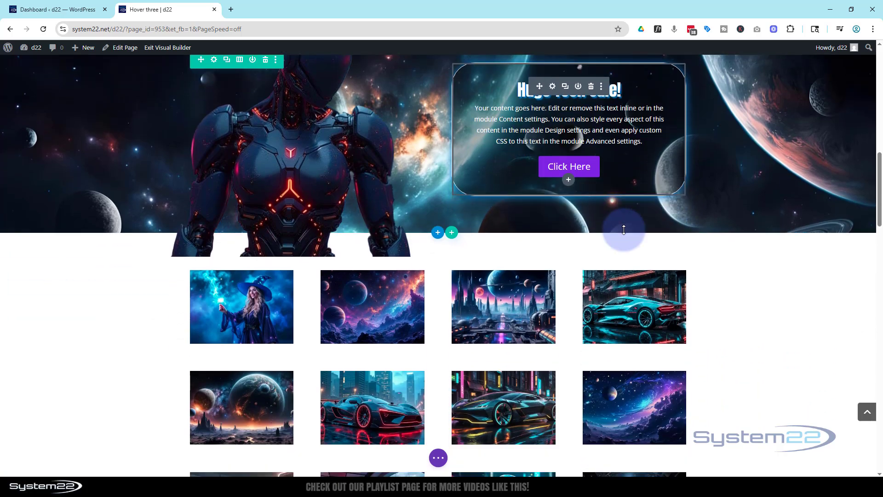
{"action": "scroll", "coordinate": [624, 229], "scroll_direction": "up", "scroll_amount": 2}
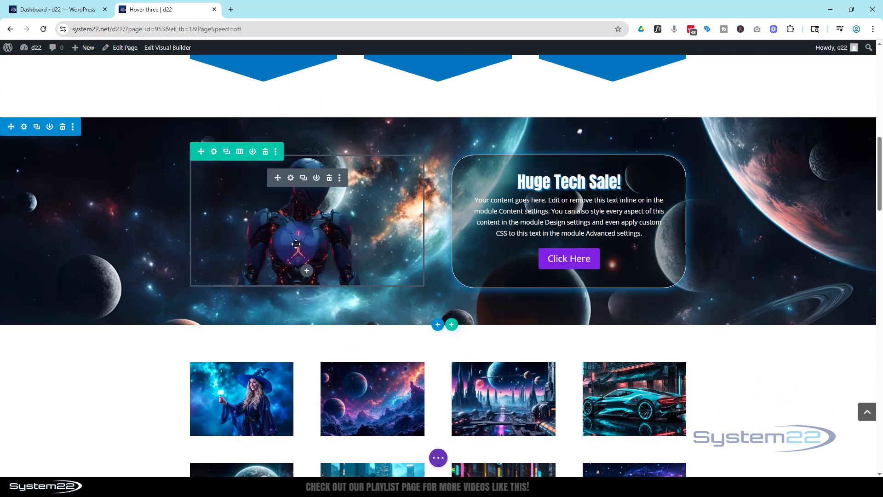
{"action": "scroll", "coordinate": [290, 241], "scroll_direction": "up", "scroll_amount": 1}
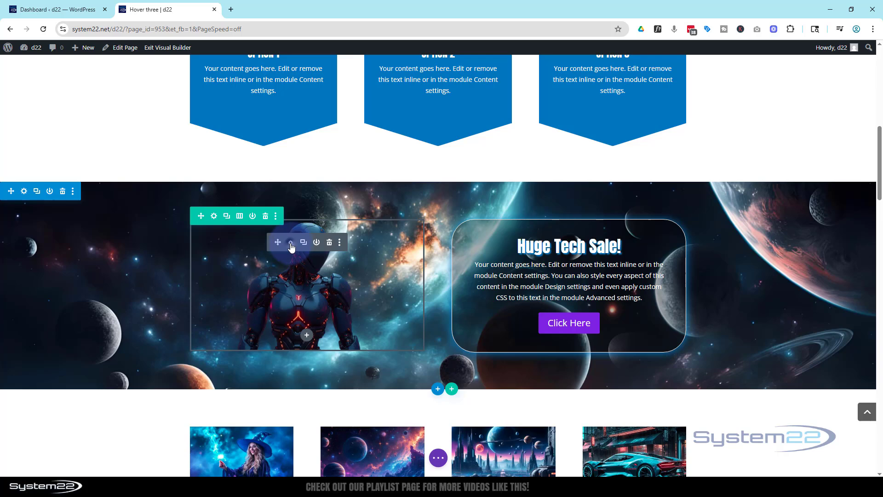
Enable the horizontal motion scroll effect on the robot image.
{"action": "left_click", "coordinate": [290, 243]}
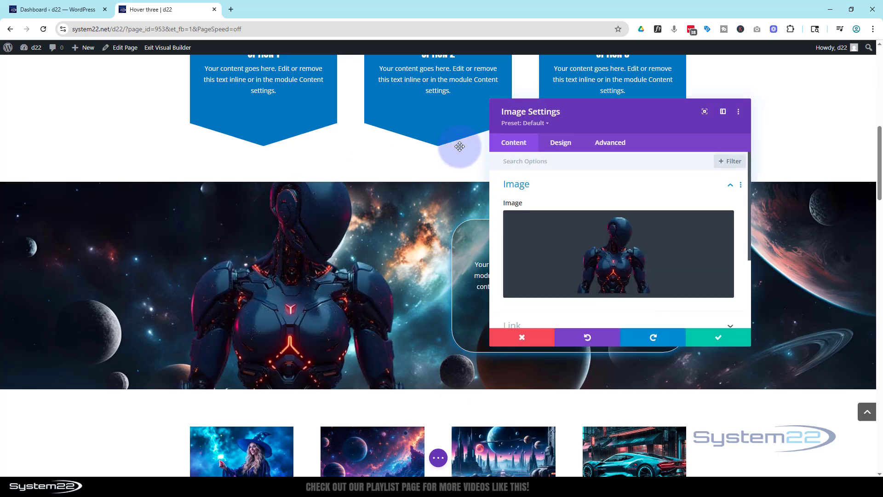
{"action": "left_click", "coordinate": [615, 146]}
{"action": "scroll", "coordinate": [621, 183], "scroll_direction": "down", "scroll_amount": 3}
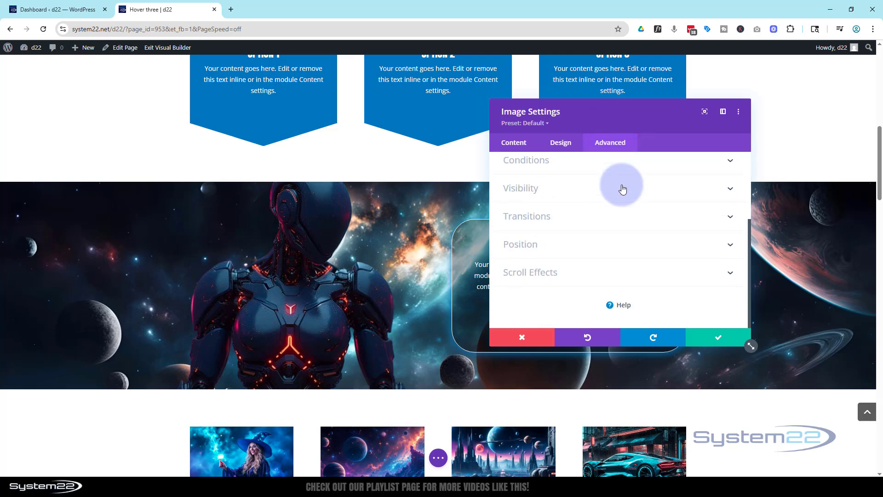
{"action": "left_click", "coordinate": [608, 281]}
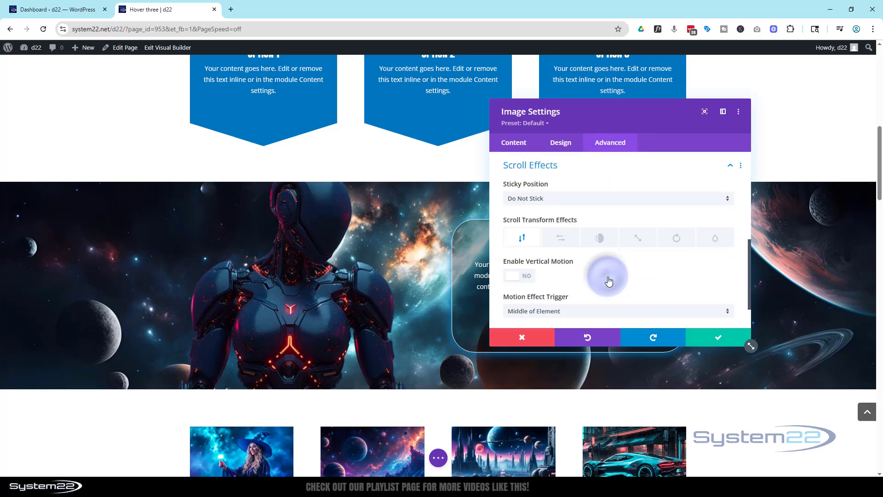
{"action": "left_click", "coordinate": [561, 237]}
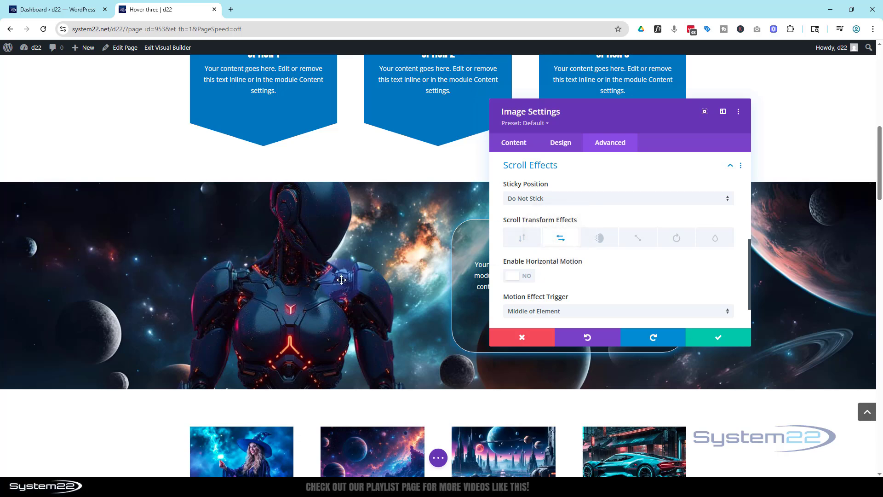
{"action": "left_click", "coordinate": [517, 276]}
{"action": "scroll", "coordinate": [607, 270], "scroll_direction": "down", "scroll_amount": 3}
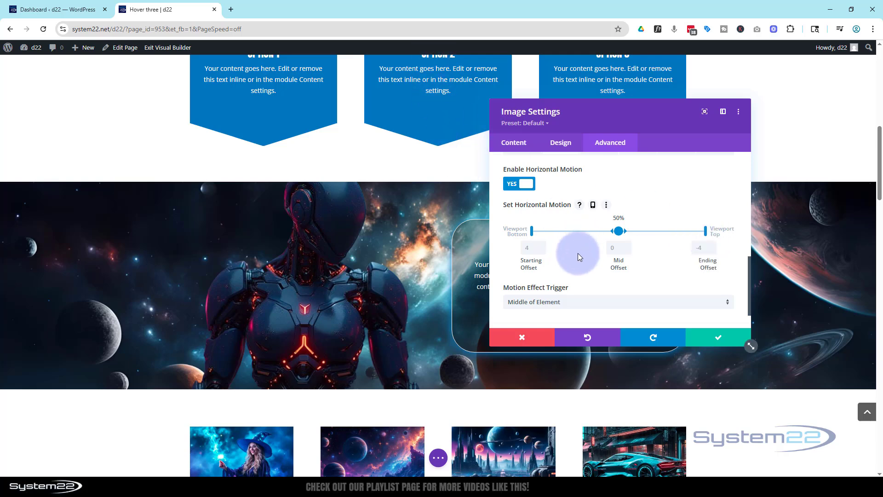
Preview the robot's horizontal motion and set its starting offset to -7.
{"action": "scroll", "coordinate": [418, 251], "scroll_direction": "up", "scroll_amount": 4}
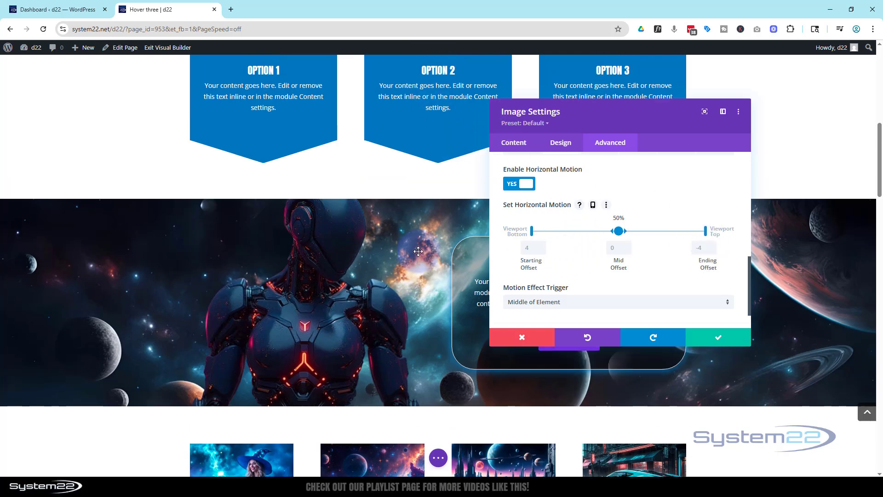
{"action": "scroll", "coordinate": [419, 251], "scroll_direction": "down", "scroll_amount": 3}
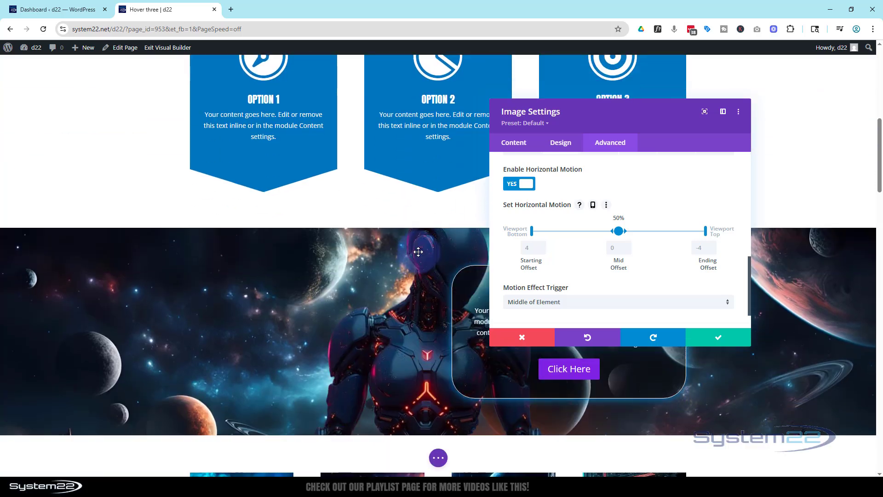
{"action": "left_click", "coordinate": [530, 252]}
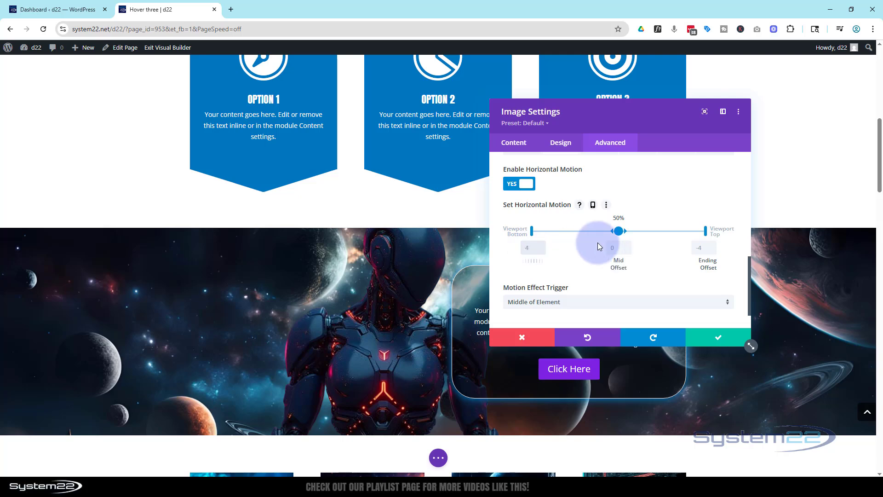
{"action": "type", "text": "-7"}
Examine how the robot slides into the banner as the page moves up and down.
{"action": "scroll", "coordinate": [332, 361], "scroll_direction": "up", "scroll_amount": 2}
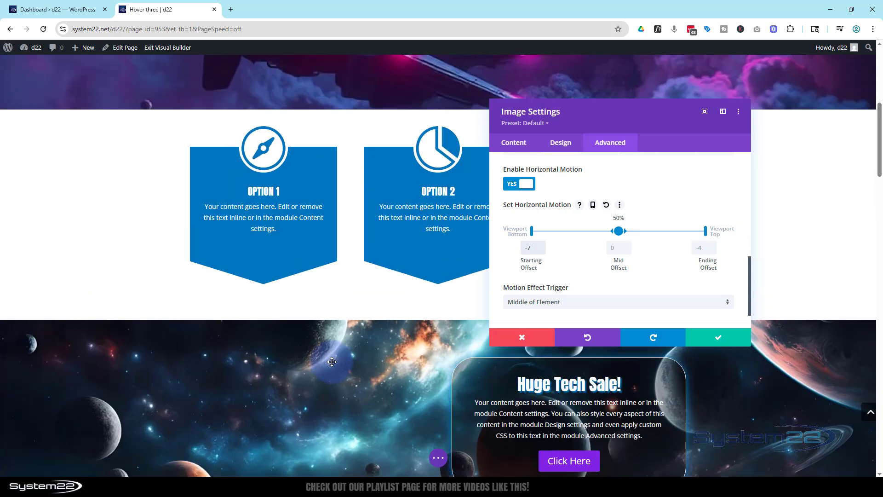
{"action": "scroll", "coordinate": [332, 361], "scroll_direction": "down", "scroll_amount": 4}
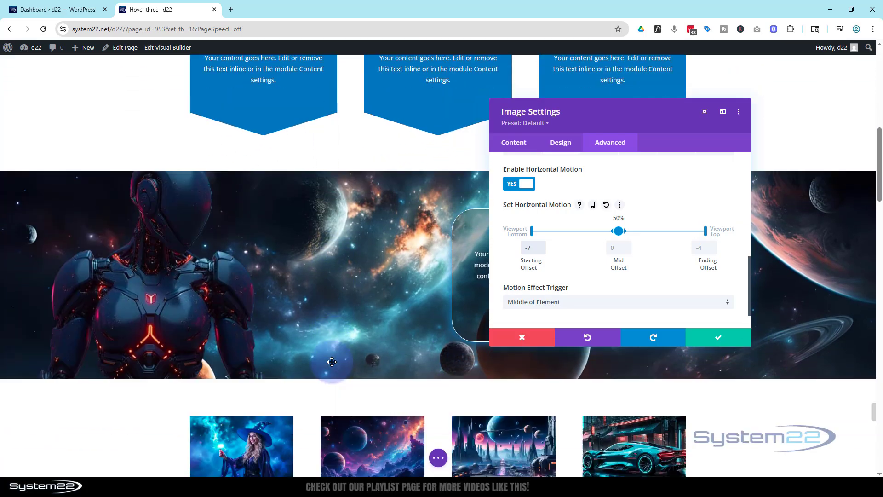
{"action": "scroll", "coordinate": [332, 361], "scroll_direction": "up", "scroll_amount": 4}
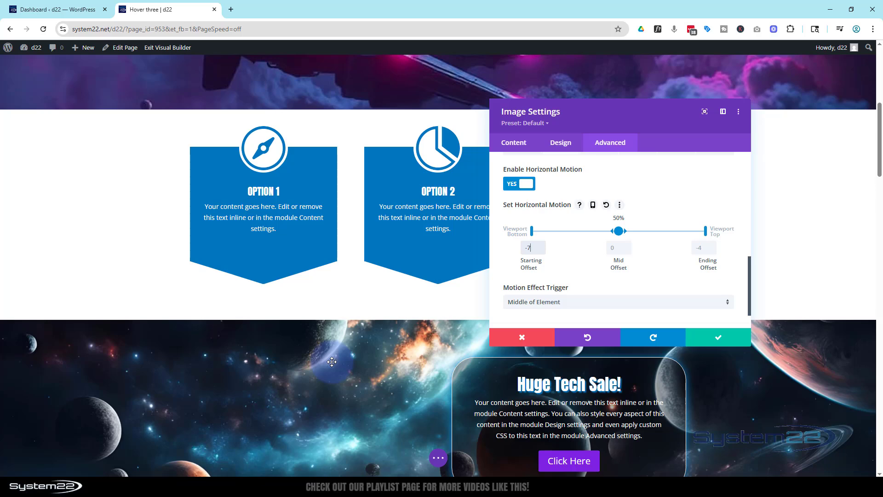
{"action": "scroll", "coordinate": [333, 361], "scroll_direction": "down", "scroll_amount": 3}
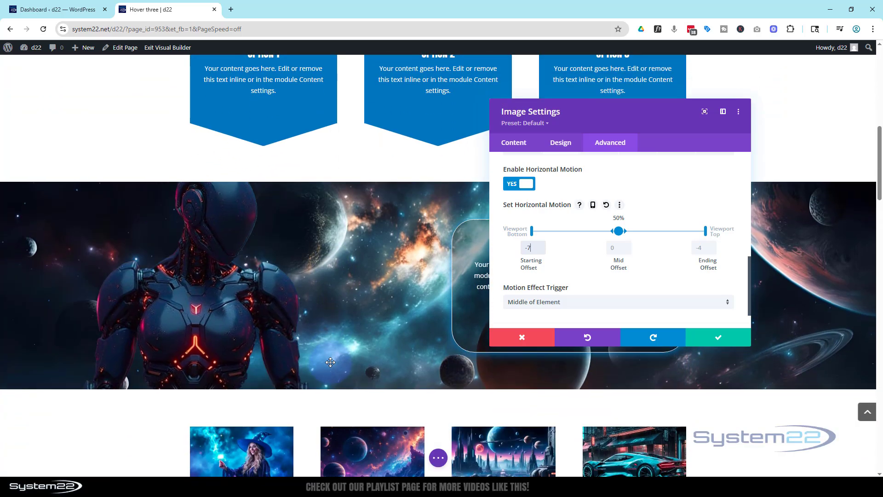
{"action": "scroll", "coordinate": [331, 362], "scroll_direction": "down", "scroll_amount": 1}
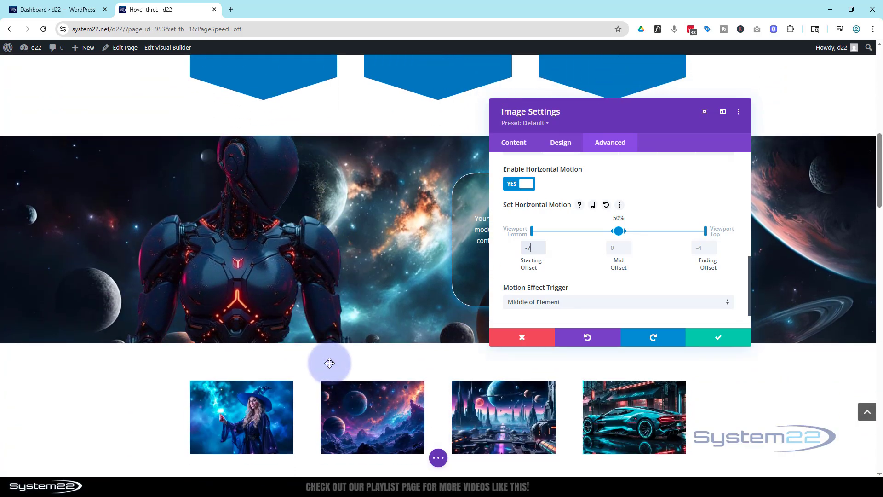
{"action": "scroll", "coordinate": [327, 362], "scroll_direction": "down", "scroll_amount": 2}
{"action": "scroll", "coordinate": [327, 362], "scroll_direction": "up", "scroll_amount": 2}
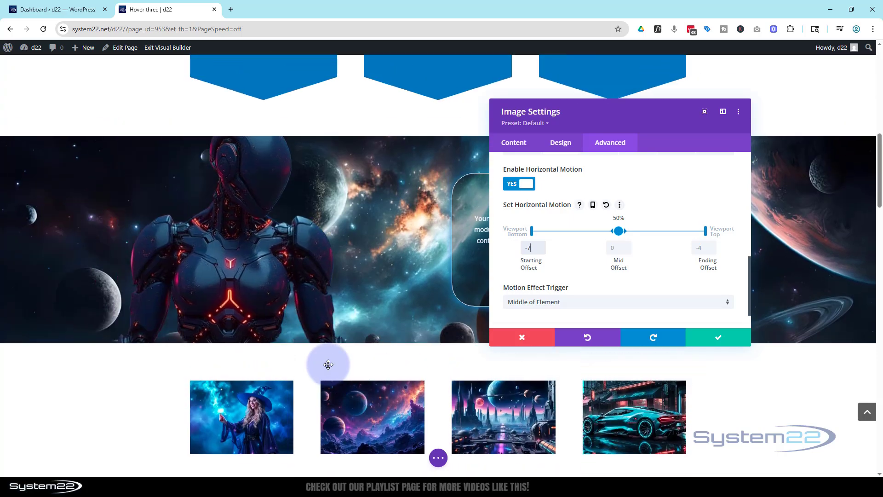
{"action": "scroll", "coordinate": [328, 364], "scroll_direction": "up", "scroll_amount": 2}
{"action": "scroll", "coordinate": [328, 365], "scroll_direction": "down", "scroll_amount": 2}
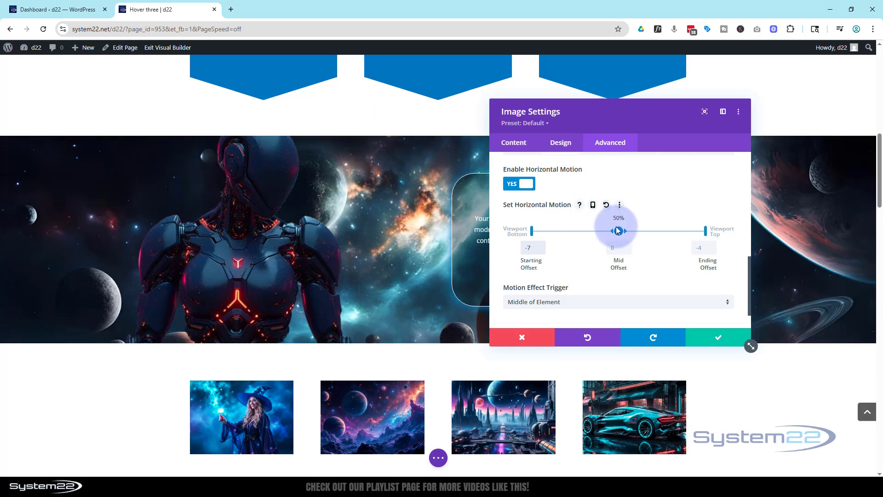
Shift the midpoint of the robot's horizontal motion to 70% and preview the movement on the page.
{"action": "left_click_drag", "start_coordinate": [619, 231], "coordinate": [653, 231]}
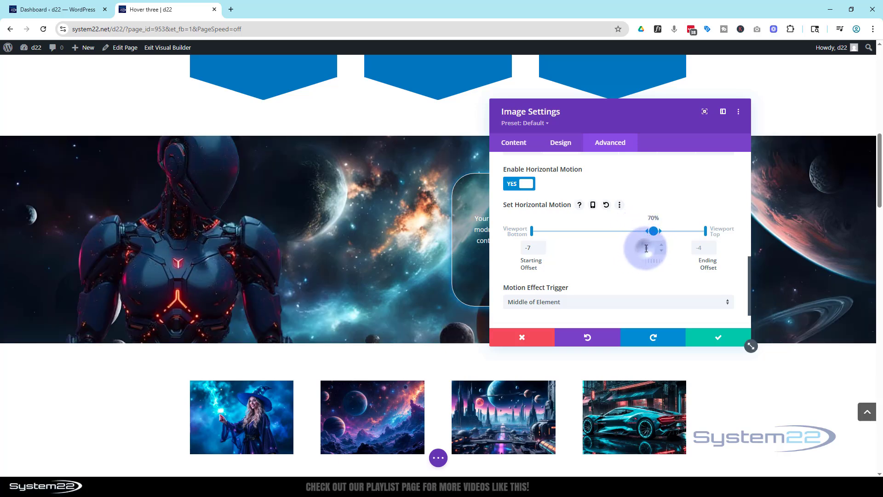
{"action": "left_click", "coordinate": [646, 248]}
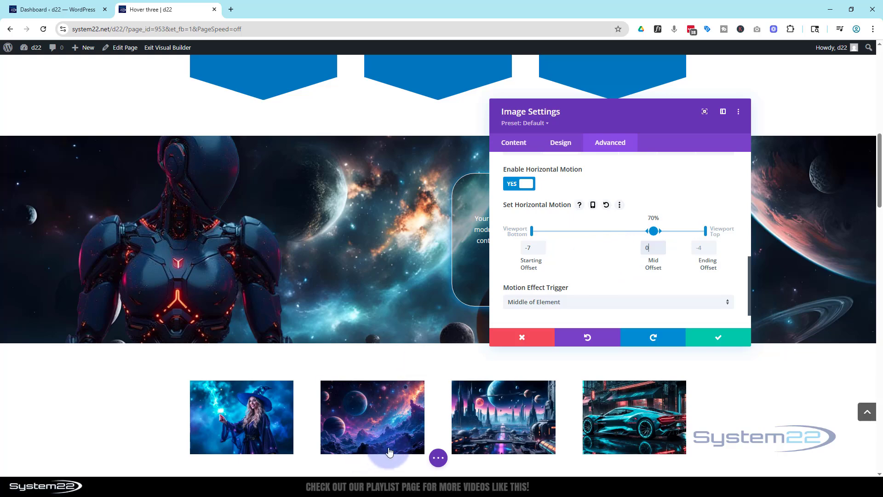
{"action": "scroll", "coordinate": [402, 413], "scroll_direction": "up", "scroll_amount": 5}
{"action": "scroll", "coordinate": [402, 413], "scroll_direction": "down", "scroll_amount": 6}
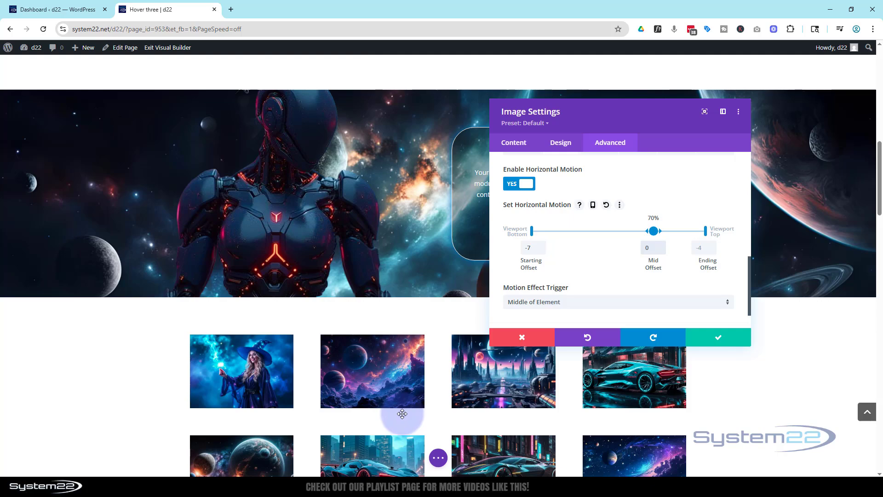
Set the ending offset of the robot image's horizontal motion to 0.
{"action": "scroll", "coordinate": [403, 414], "scroll_direction": "down", "scroll_amount": 2}
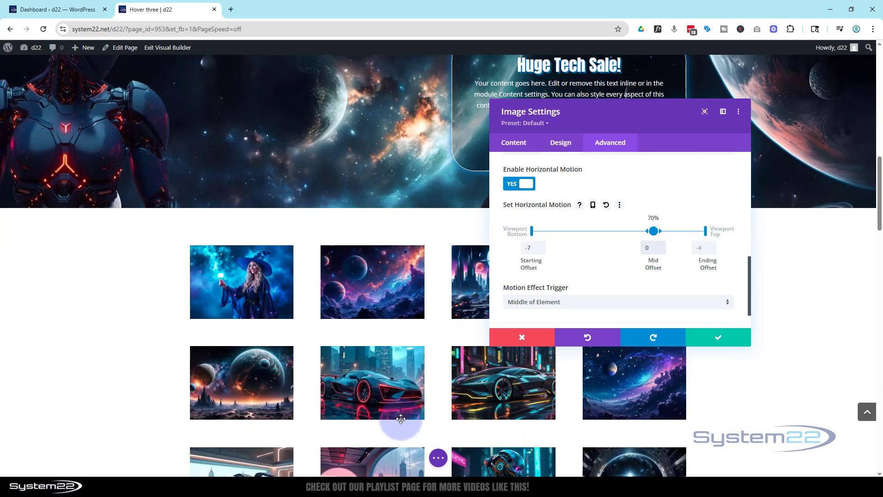
{"action": "scroll", "coordinate": [401, 419], "scroll_direction": "up", "scroll_amount": 3}
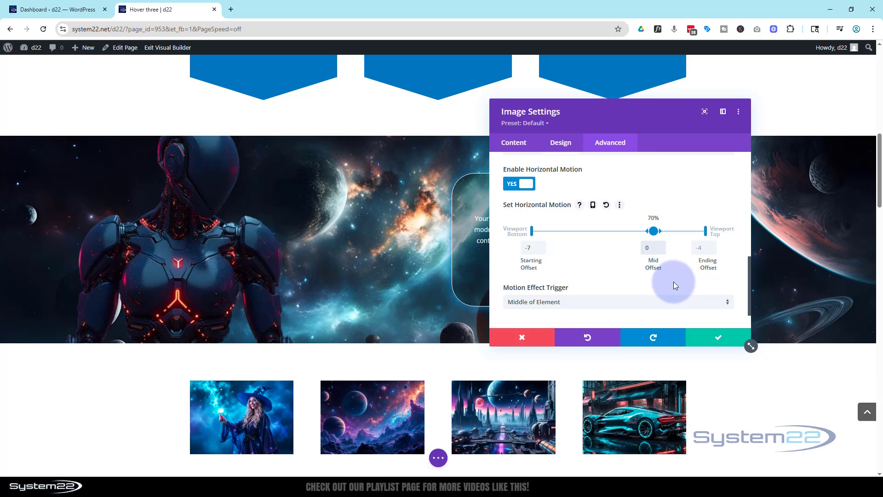
{"action": "left_click", "coordinate": [646, 249]}
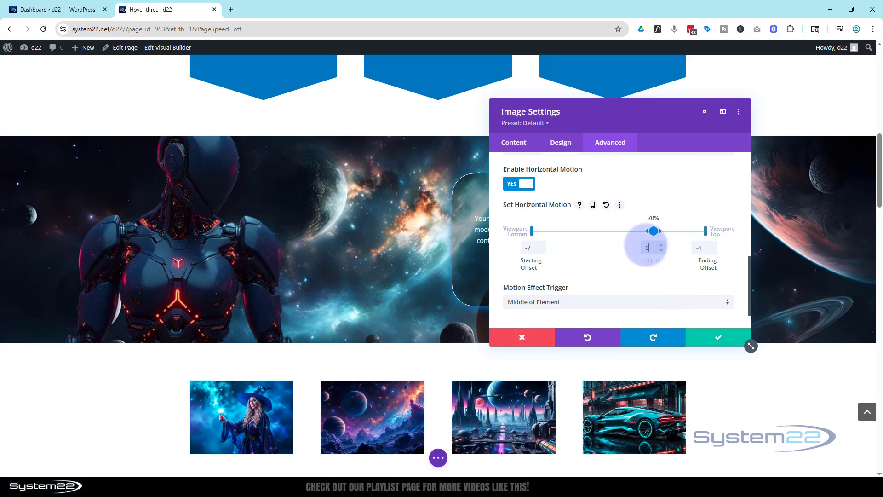
{"action": "left_click", "coordinate": [703, 248]}
{"action": "left_click", "coordinate": [727, 179]}
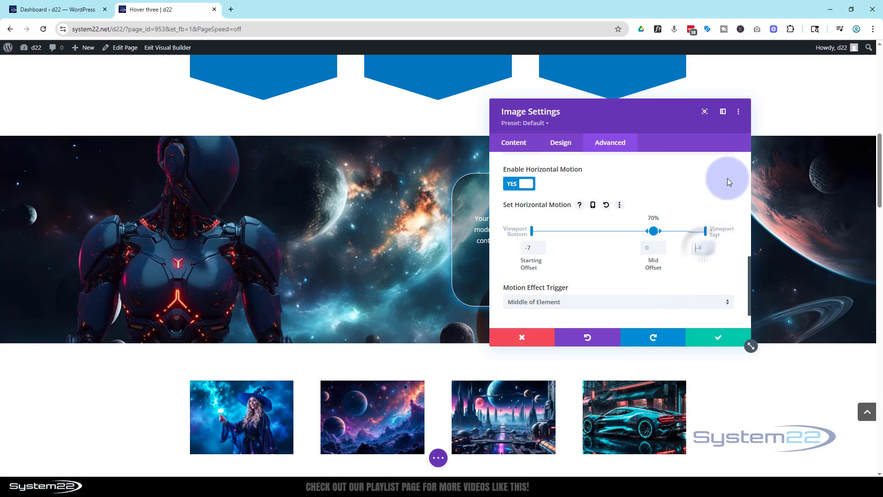
{"action": "type", "text": "0"}
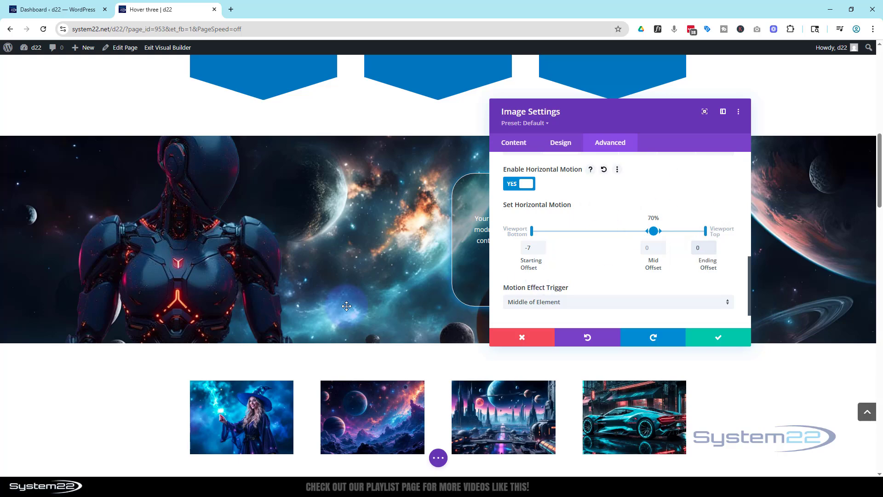
Examine how the robot enters and settles in the banner while moving up and down the page.
{"action": "scroll", "coordinate": [375, 296], "scroll_direction": "up", "scroll_amount": 3}
{"action": "scroll", "coordinate": [377, 299], "scroll_direction": "down", "scroll_amount": 2}
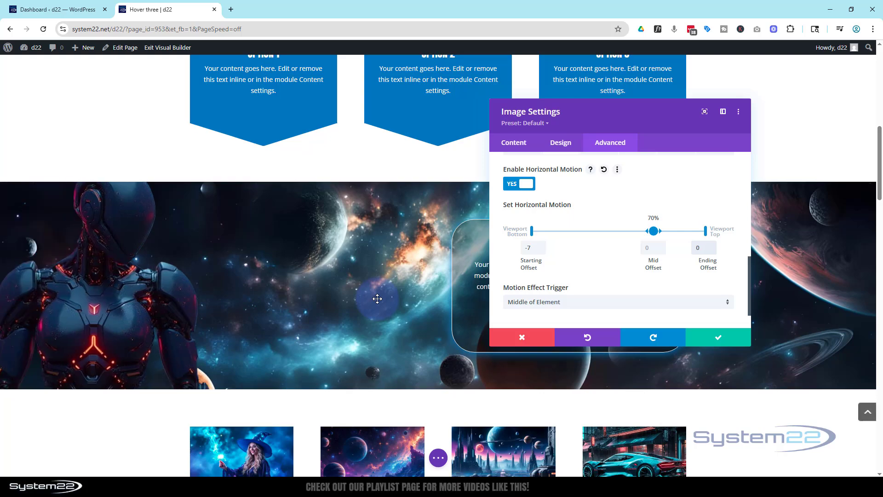
{"action": "scroll", "coordinate": [377, 299], "scroll_direction": "down", "scroll_amount": 4}
{"action": "scroll", "coordinate": [378, 302], "scroll_direction": "up", "scroll_amount": 5}
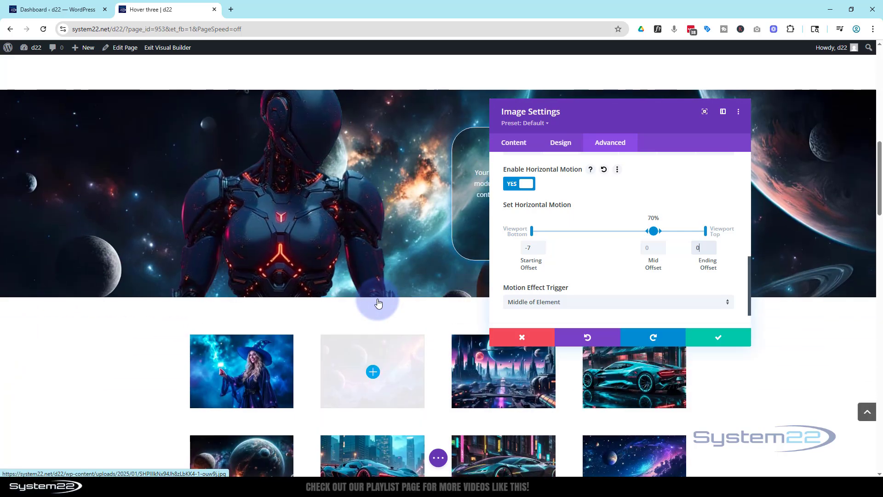
{"action": "scroll", "coordinate": [377, 299], "scroll_direction": "up", "scroll_amount": 2}
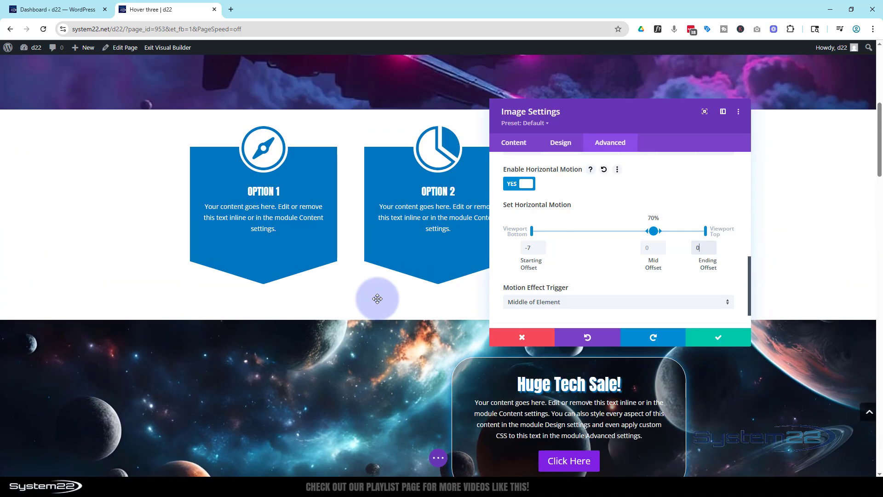
{"action": "scroll", "coordinate": [377, 299], "scroll_direction": "down", "scroll_amount": 5}
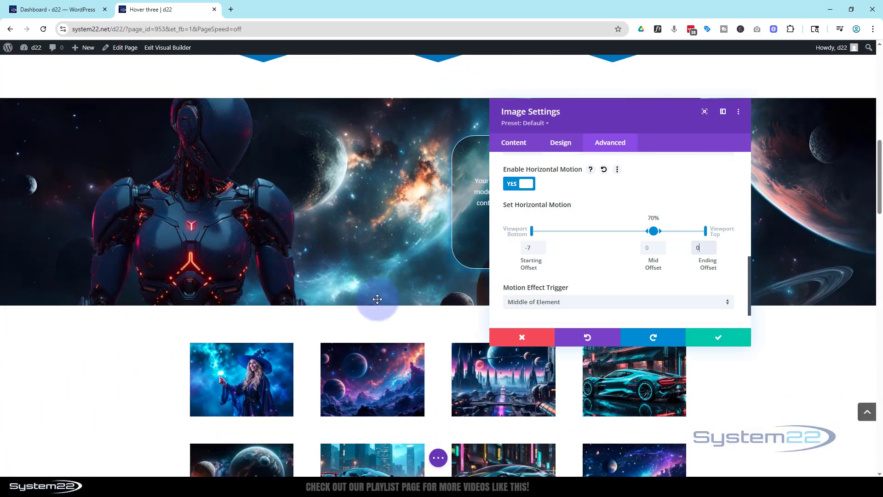
{"action": "scroll", "coordinate": [377, 299], "scroll_direction": "down", "scroll_amount": 1}
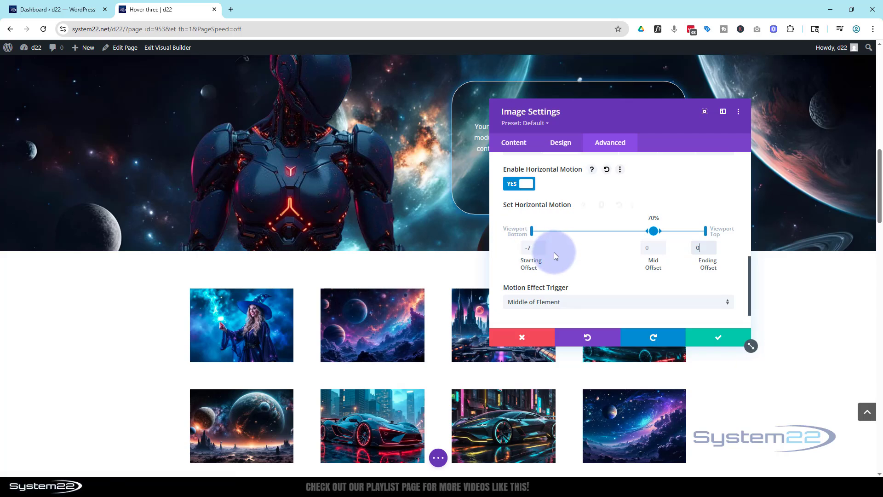
Enable the Scaling Up and Down scroll effect on the robot image and preview it on the page.
{"action": "scroll", "coordinate": [556, 268], "scroll_direction": "up", "scroll_amount": 2}
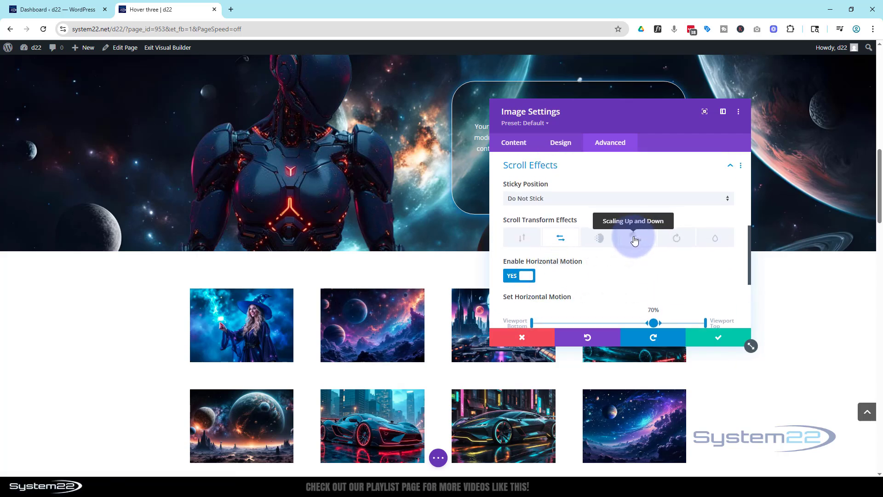
{"action": "left_click", "coordinate": [634, 240]}
{"action": "scroll", "coordinate": [610, 266], "scroll_direction": "down", "scroll_amount": 1}
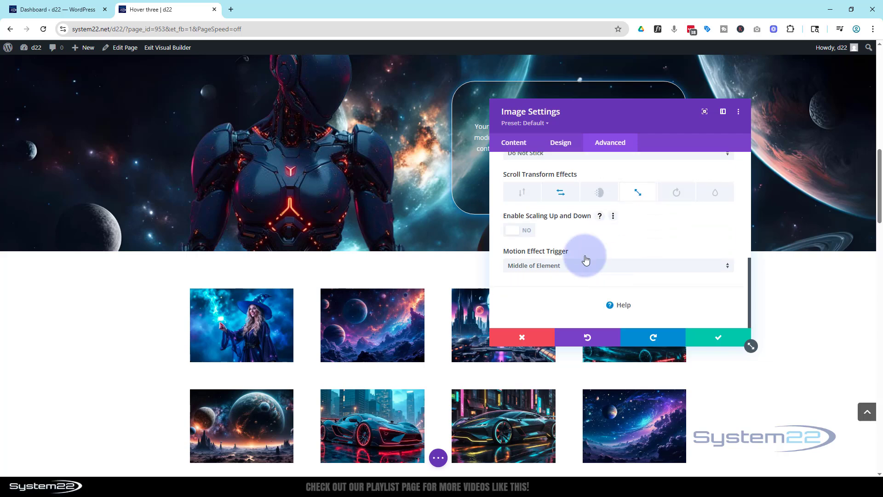
{"action": "left_click", "coordinate": [527, 232]}
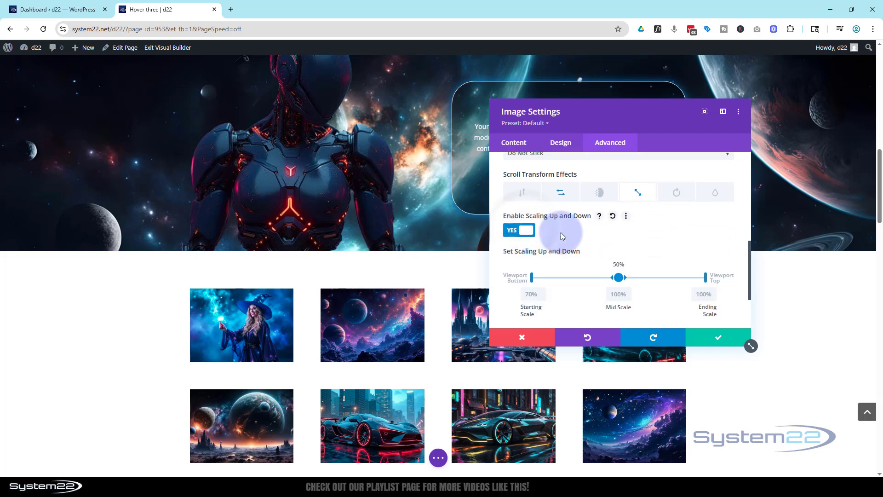
{"action": "scroll", "coordinate": [561, 233], "scroll_direction": "down", "scroll_amount": 1}
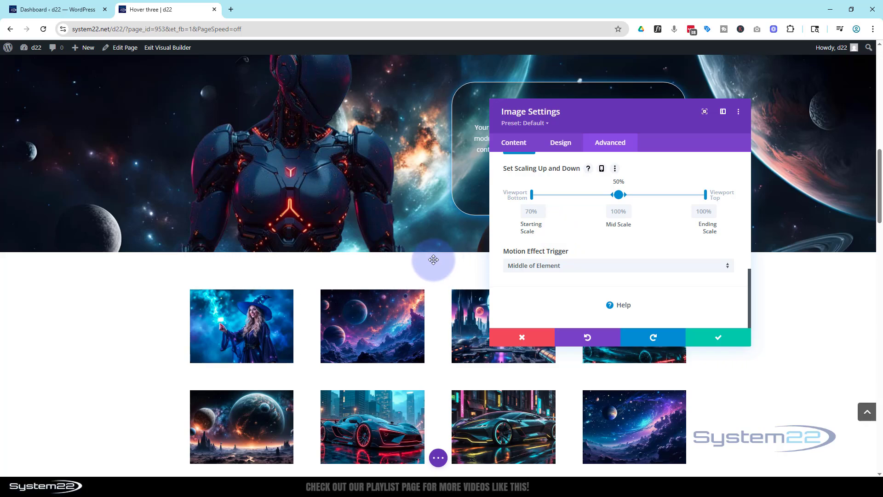
{"action": "scroll", "coordinate": [434, 258], "scroll_direction": "up", "scroll_amount": 5}
{"action": "scroll", "coordinate": [435, 259], "scroll_direction": "up", "scroll_amount": 1}
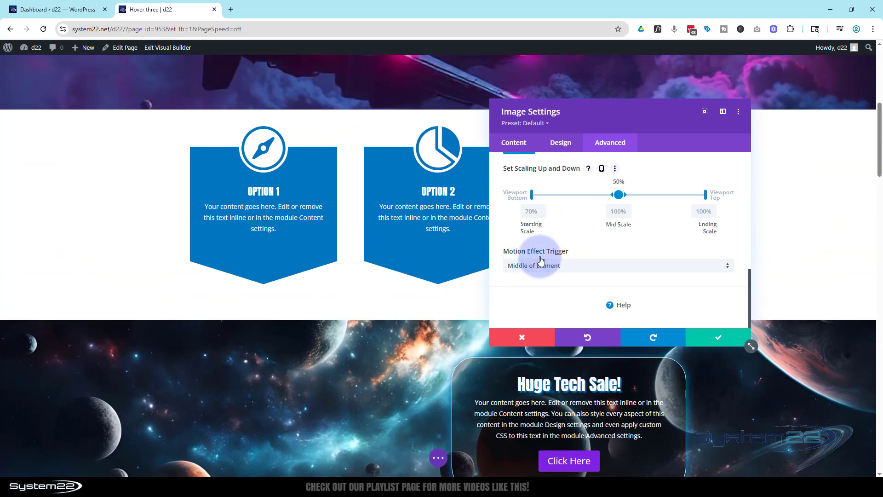
Set the starting scale of the robot's scroll scaling to 20% and preview the effect.
{"action": "left_click", "coordinate": [528, 212]}
{"action": "left_click", "coordinate": [633, 196]}
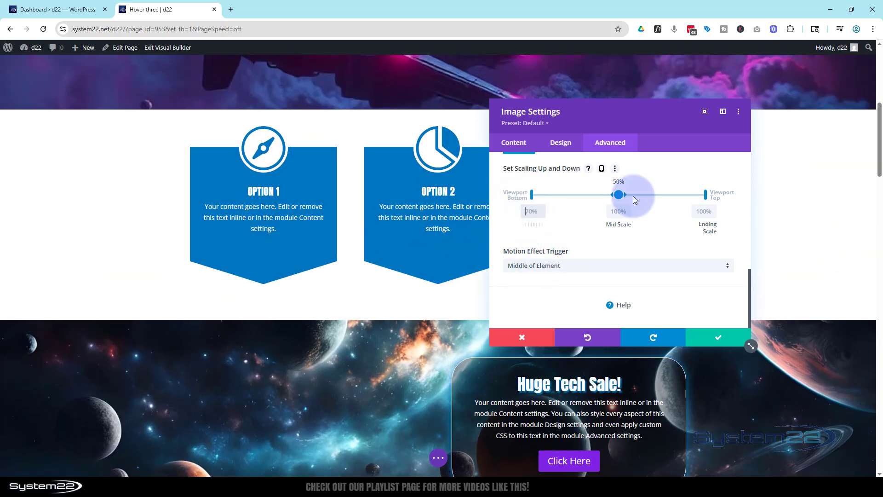
{"action": "type", "text": "20"}
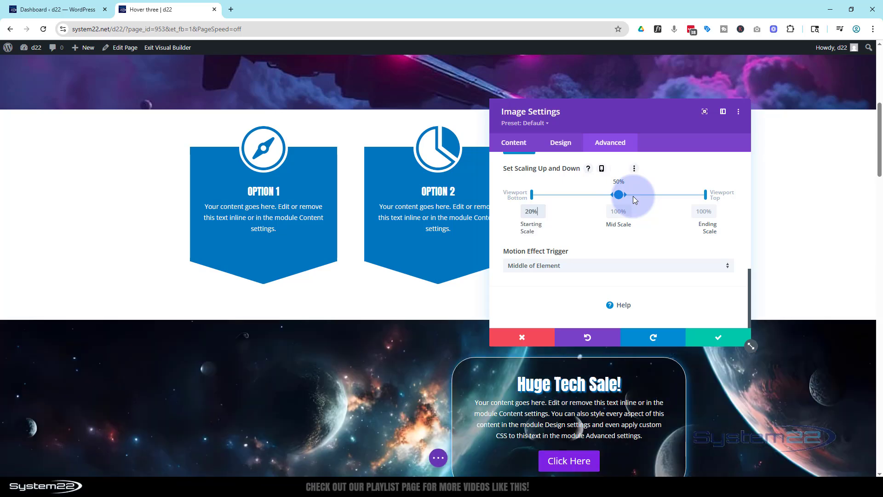
{"action": "type", "text": "%%"}
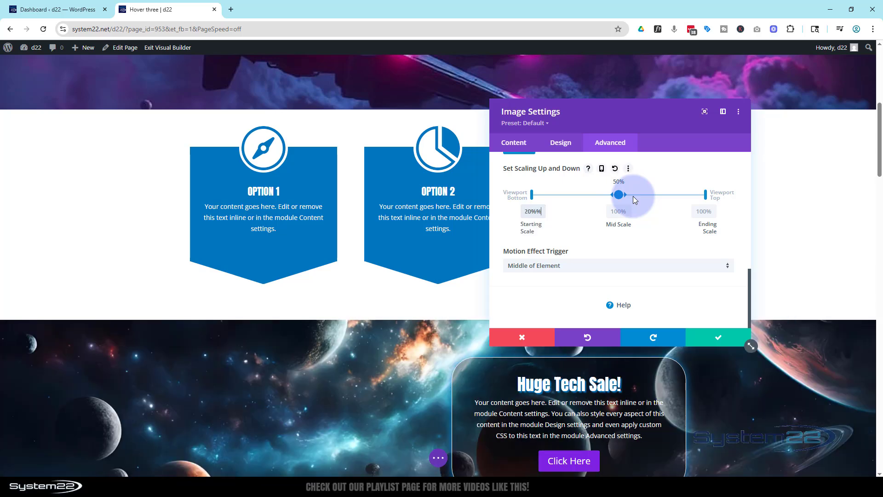
{"action": "key", "text": "BackSpace"}
{"action": "scroll", "coordinate": [172, 318], "scroll_direction": "down", "scroll_amount": 2}
{"action": "scroll", "coordinate": [172, 317], "scroll_direction": "up", "scroll_amount": 1}
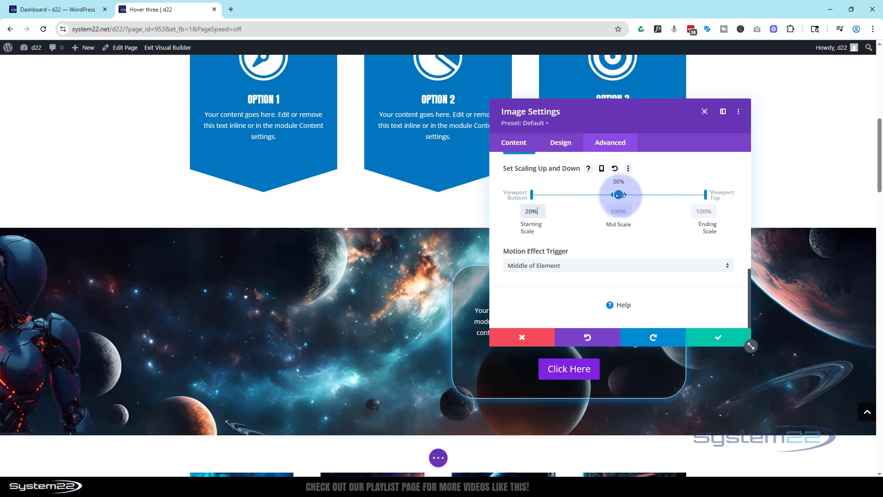
Shift the midpoint of the robot's scroll scaling to 70% and check how it grows while sliding into the banner.
{"action": "left_click_drag", "start_coordinate": [619, 195], "coordinate": [658, 196]}
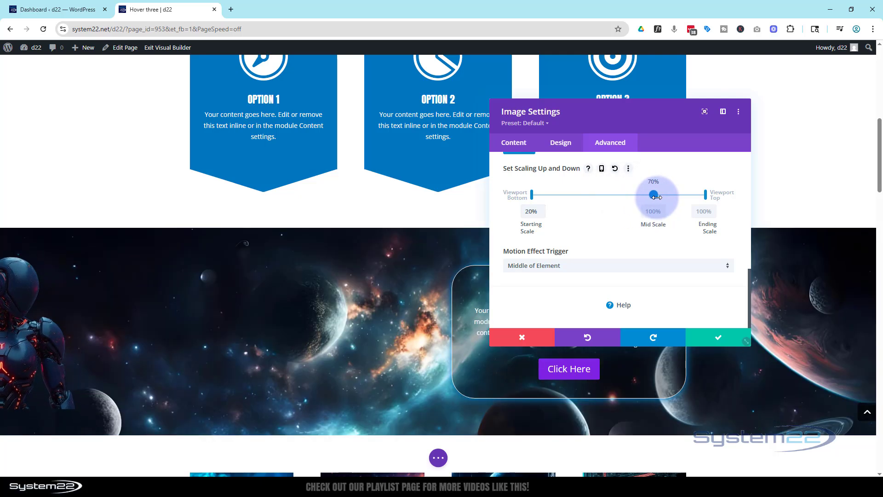
{"action": "scroll", "coordinate": [272, 368], "scroll_direction": "down", "scroll_amount": 2}
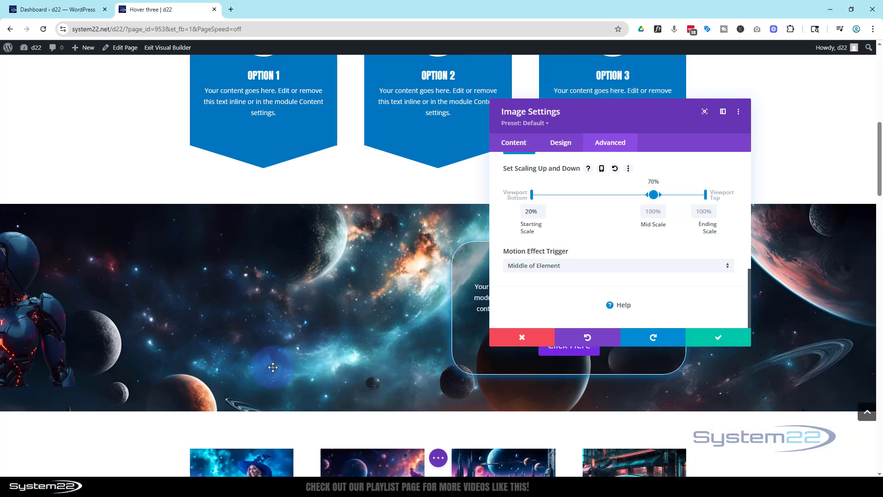
{"action": "scroll", "coordinate": [274, 372], "scroll_direction": "up", "scroll_amount": 3}
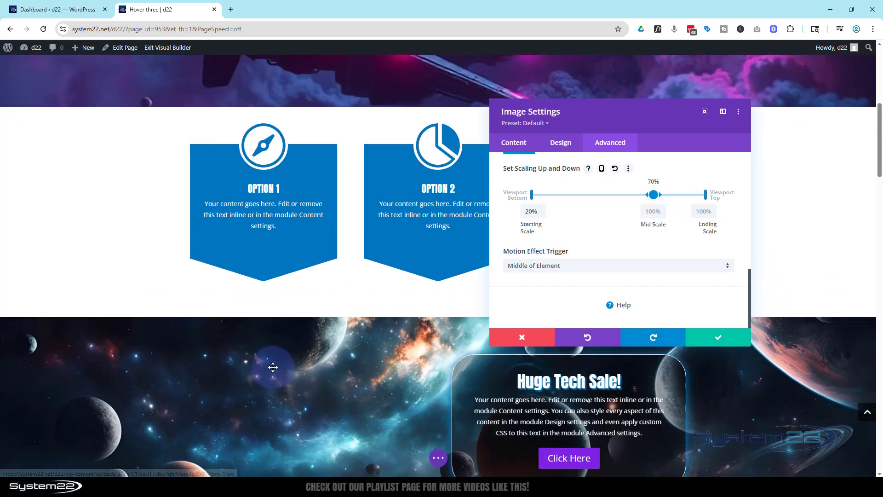
{"action": "scroll", "coordinate": [273, 368], "scroll_direction": "down", "scroll_amount": 1}
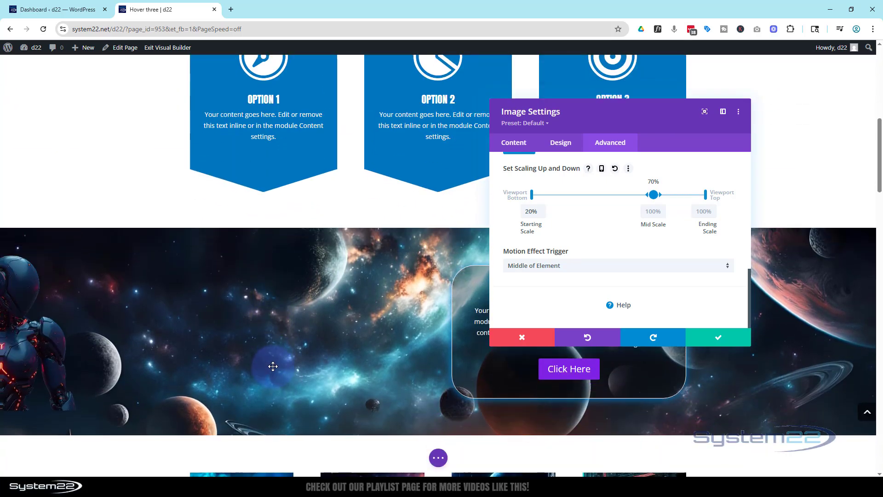
{"action": "scroll", "coordinate": [273, 366], "scroll_direction": "down", "scroll_amount": 1}
{"action": "scroll", "coordinate": [273, 365], "scroll_direction": "up", "scroll_amount": 2}
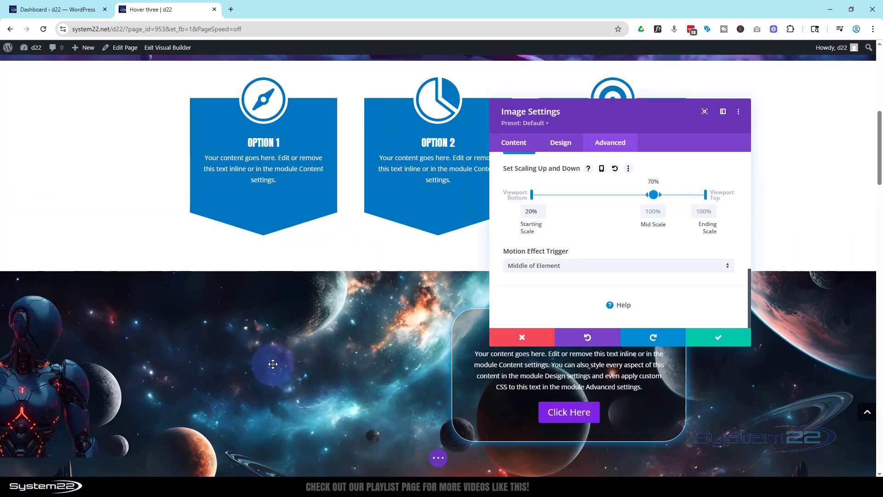
{"action": "scroll", "coordinate": [273, 364], "scroll_direction": "down", "scroll_amount": 1}
{"action": "scroll", "coordinate": [270, 365], "scroll_direction": "down", "scroll_amount": 2}
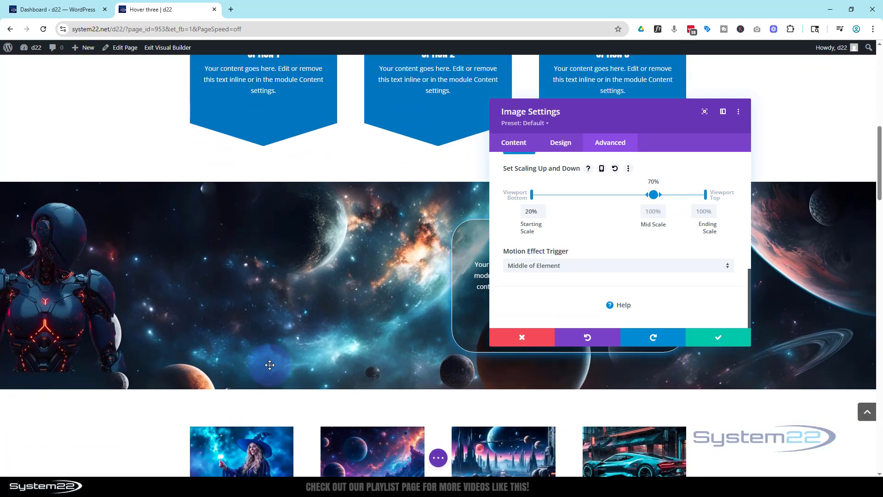
{"action": "scroll", "coordinate": [269, 364], "scroll_direction": "up", "scroll_amount": 2}
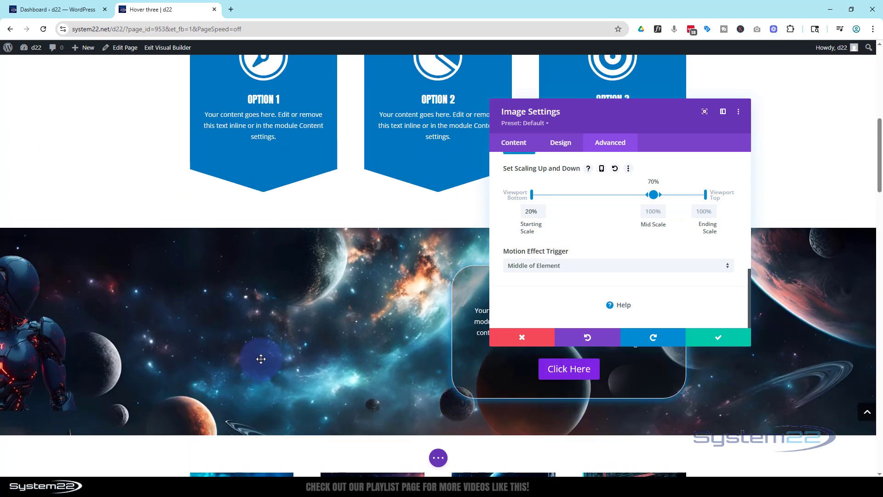
Enable the vertical motion scroll effect on the robot image and preview it on the page.
{"action": "scroll", "coordinate": [595, 263], "scroll_direction": "up", "scroll_amount": 1}
{"action": "scroll", "coordinate": [600, 263], "scroll_direction": "up", "scroll_amount": 2}
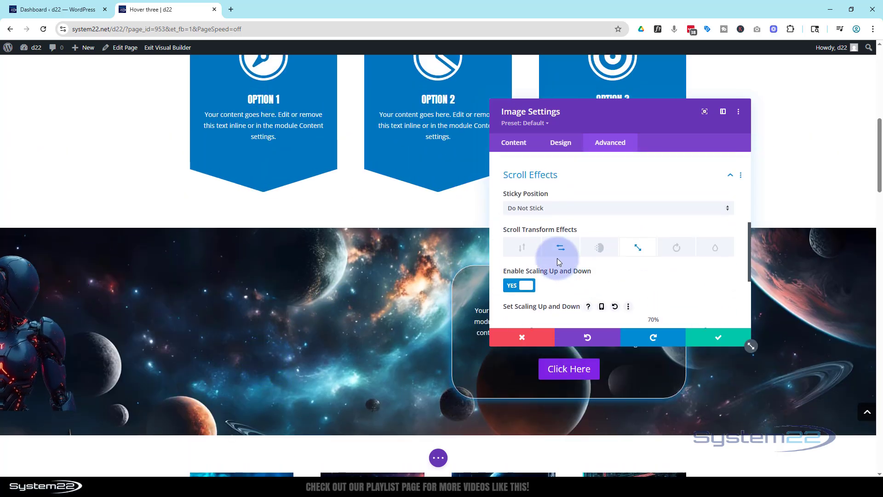
{"action": "left_click", "coordinate": [525, 255]}
{"action": "scroll", "coordinate": [567, 275], "scroll_direction": "down", "scroll_amount": 1}
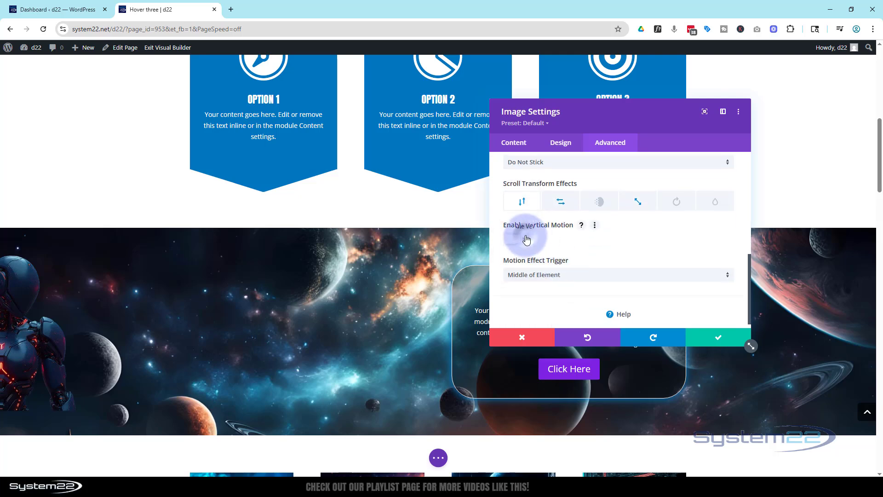
{"action": "left_click", "coordinate": [526, 239]}
{"action": "scroll", "coordinate": [585, 244], "scroll_direction": "down", "scroll_amount": 1}
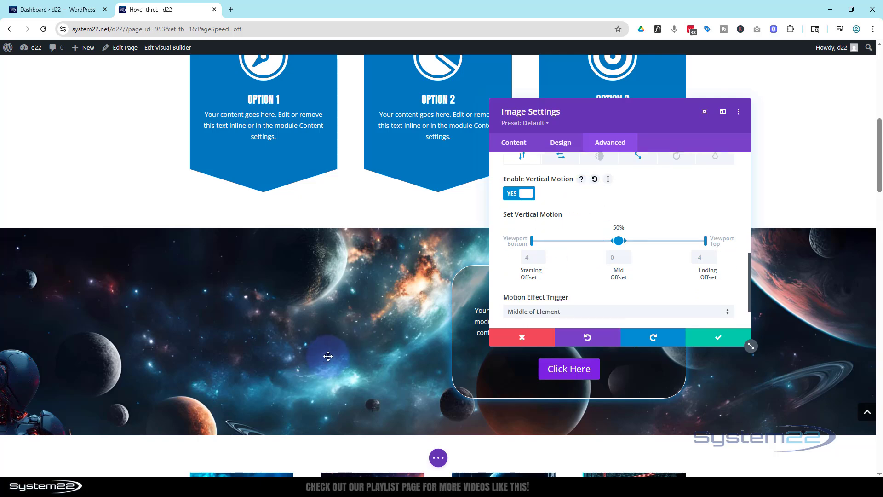
{"action": "scroll", "coordinate": [327, 355], "scroll_direction": "down", "scroll_amount": 2}
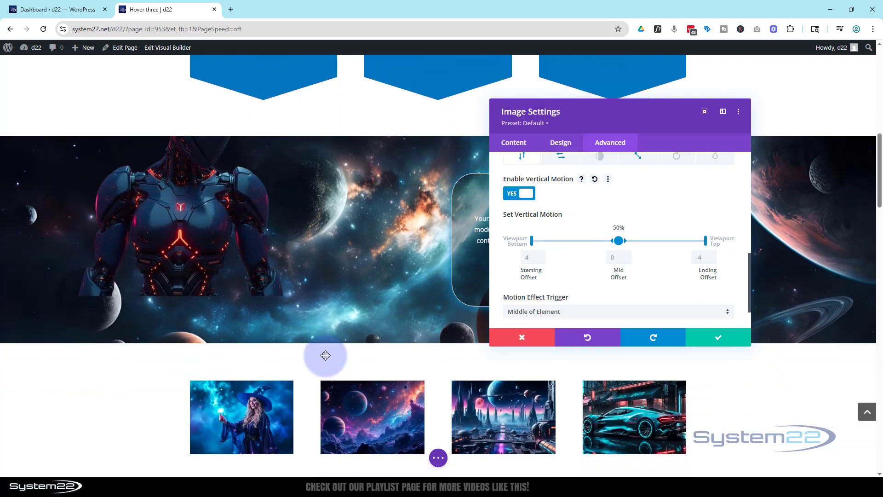
{"action": "scroll", "coordinate": [326, 356], "scroll_direction": "up", "scroll_amount": 1}
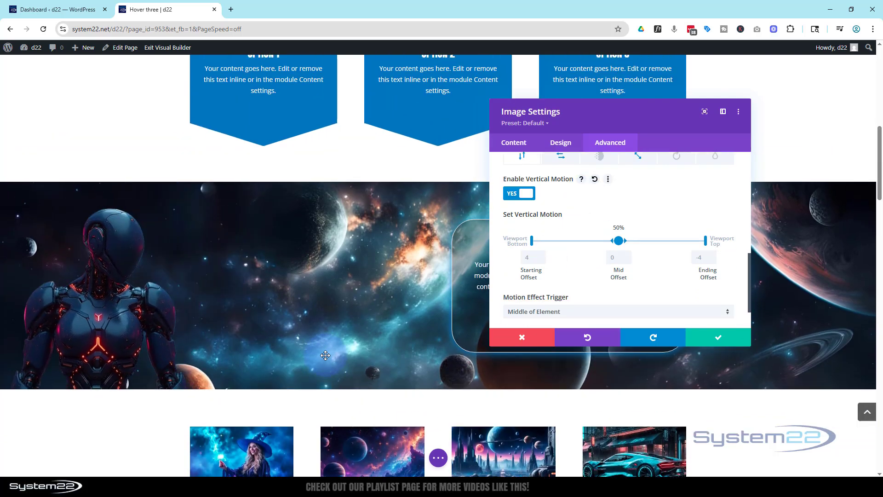
Set the vertical motion's ending offset to 0 and its midpoint to 70%, and preview the robot's movement.
{"action": "left_click", "coordinate": [700, 257]}
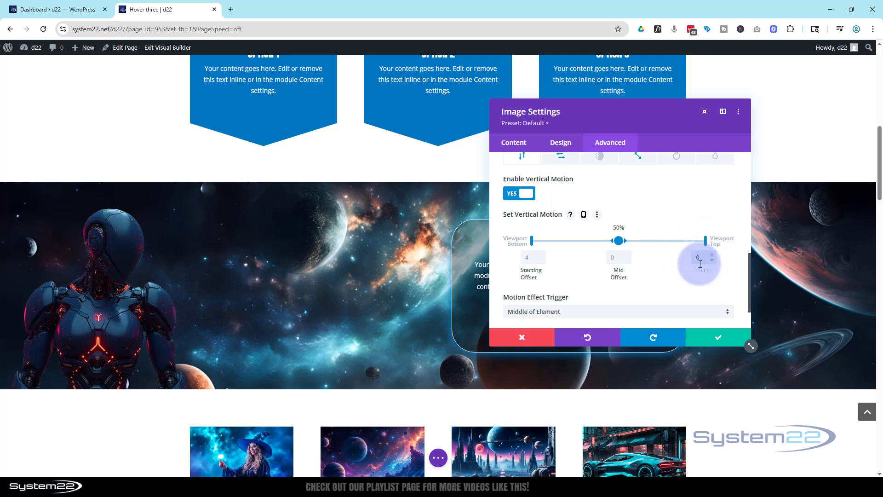
{"action": "type", "text": "0"}
{"action": "left_click", "coordinate": [617, 240]}
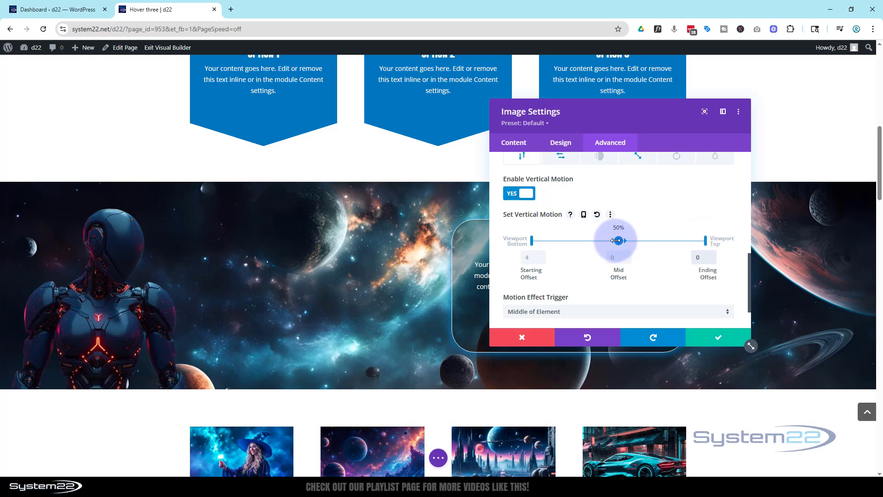
{"action": "left_click_drag", "start_coordinate": [619, 240], "coordinate": [654, 240]}
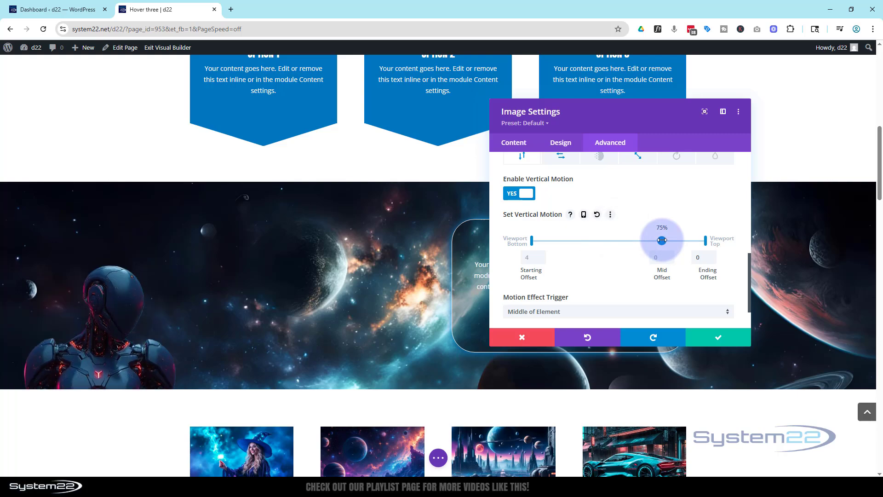
{"action": "scroll", "coordinate": [380, 279], "scroll_direction": "down", "scroll_amount": 3}
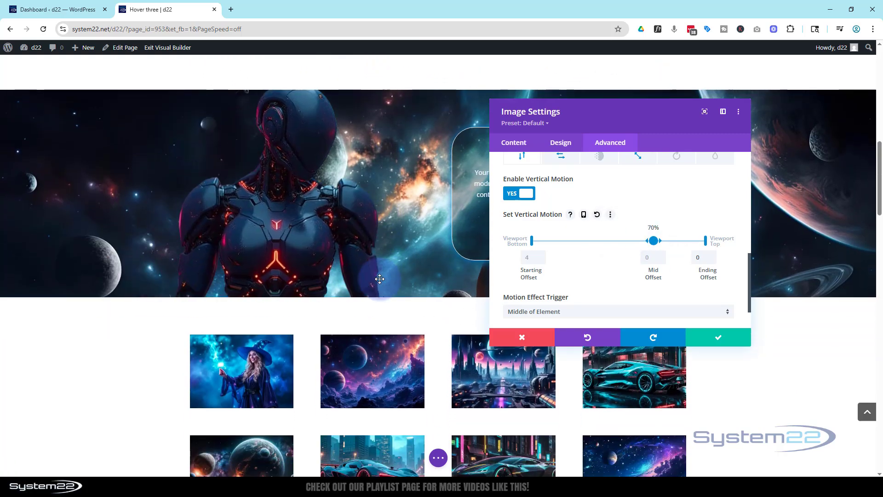
Set the starting offset of the robot's vertical motion to 2 and preview how it rises while scrolling through the banner.
{"action": "scroll", "coordinate": [379, 279], "scroll_direction": "up", "scroll_amount": 5}
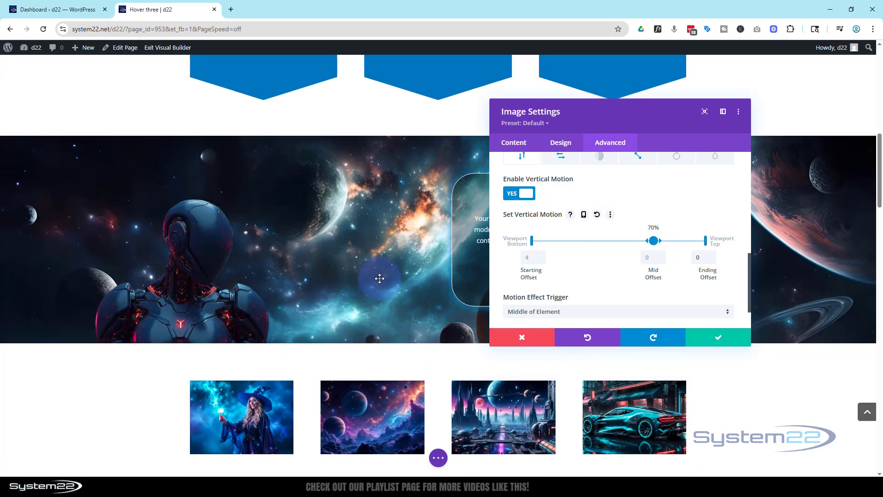
{"action": "left_click", "coordinate": [528, 258]}
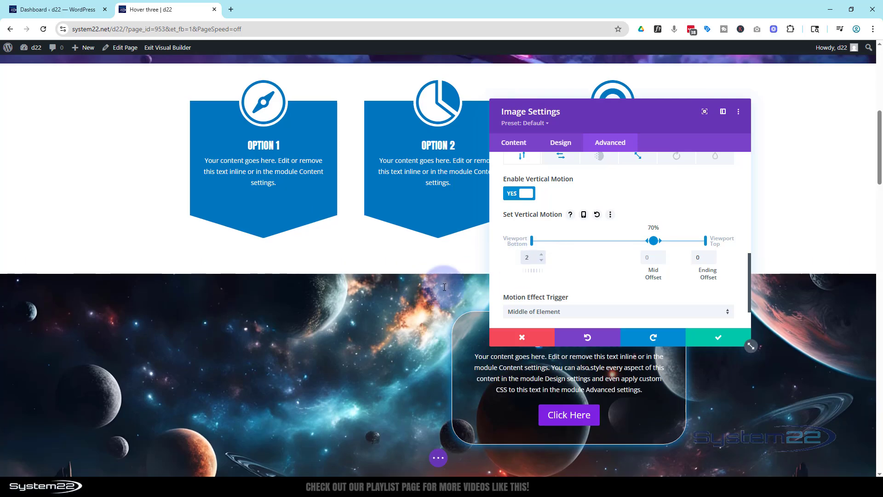
{"action": "scroll", "coordinate": [321, 301], "scroll_direction": "down", "scroll_amount": 1}
{"action": "scroll", "coordinate": [322, 301], "scroll_direction": "down", "scroll_amount": 1}
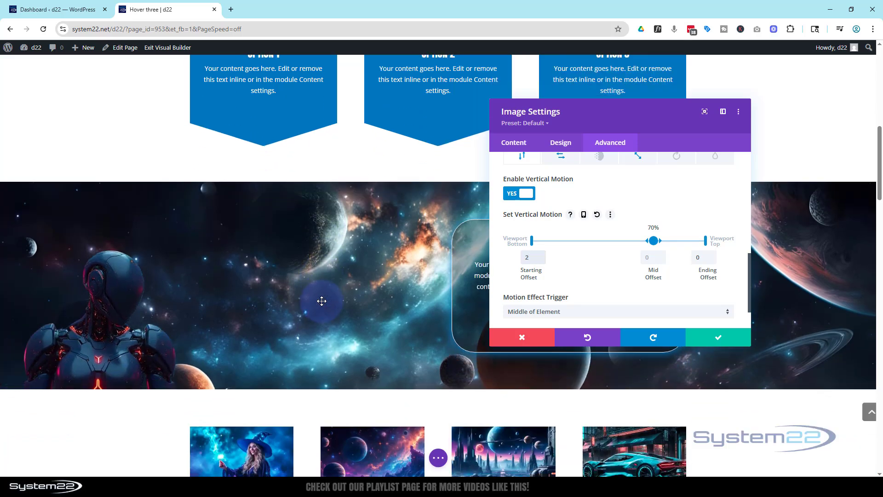
{"action": "scroll", "coordinate": [321, 301], "scroll_direction": "down", "scroll_amount": 3}
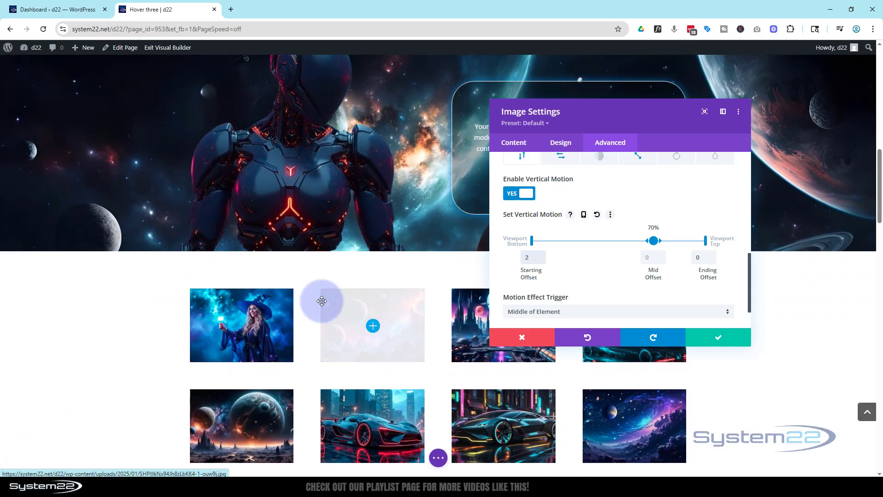
{"action": "scroll", "coordinate": [322, 303], "scroll_direction": "up", "scroll_amount": 2}
{"action": "scroll", "coordinate": [322, 304], "scroll_direction": "up", "scroll_amount": 3}
{"action": "scroll", "coordinate": [321, 293], "scroll_direction": "down", "scroll_amount": 1}
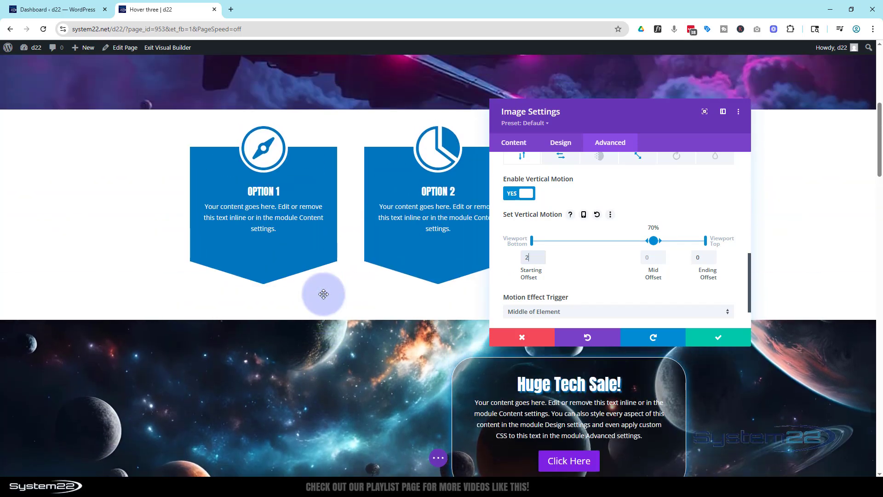
{"action": "scroll", "coordinate": [323, 294], "scroll_direction": "down", "scroll_amount": 3}
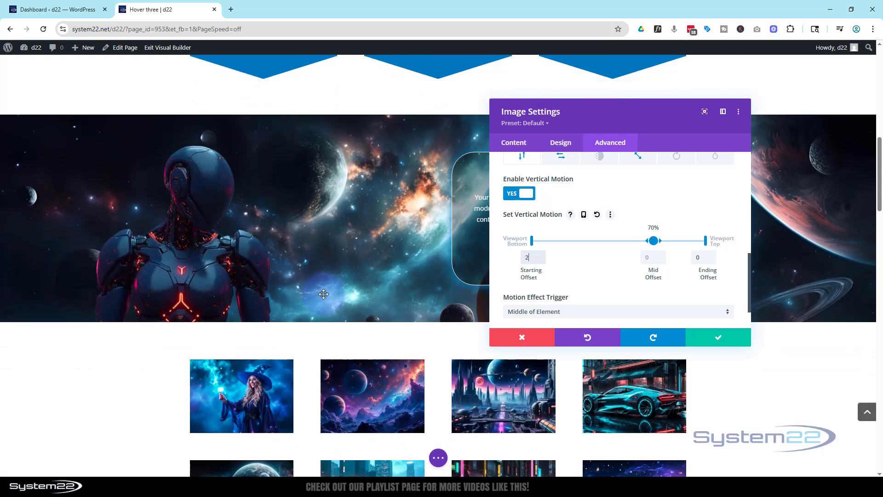
{"action": "scroll", "coordinate": [324, 294], "scroll_direction": "down", "scroll_amount": 1}
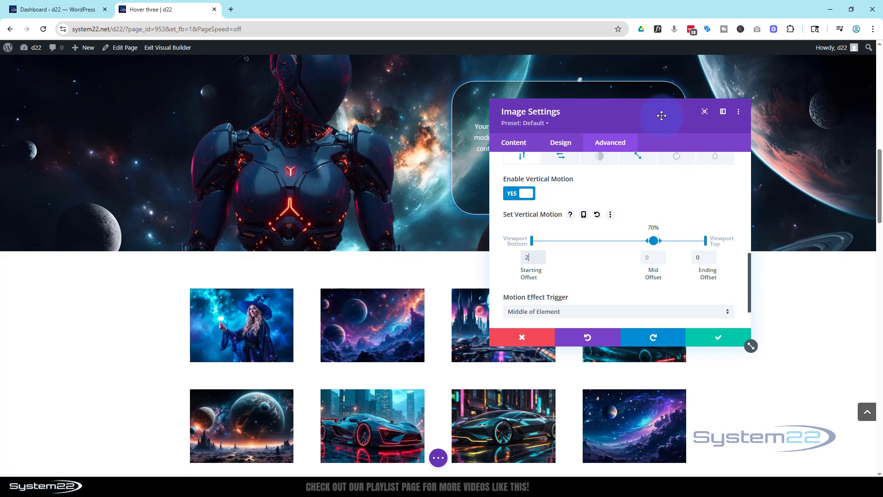
Save the robot image settings and preview its combined scroll motion on the page.
{"action": "left_click", "coordinate": [716, 340]}
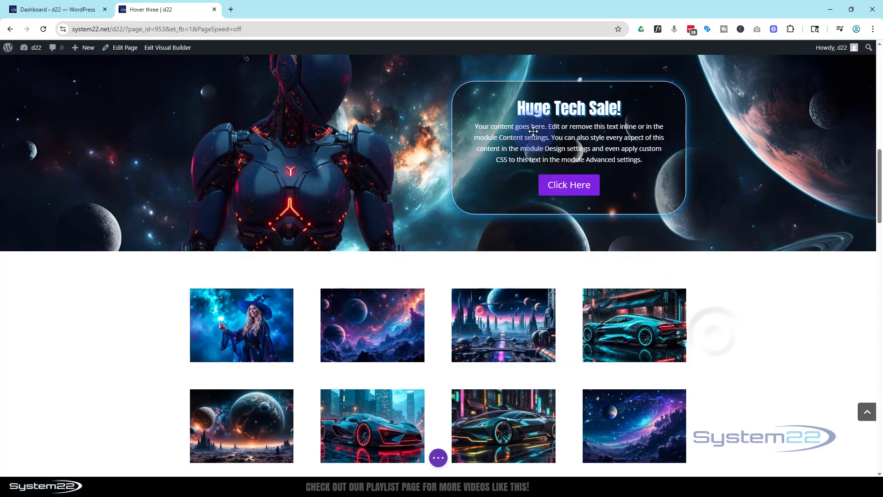
{"action": "scroll", "coordinate": [361, 296], "scroll_direction": "up", "scroll_amount": 3}
{"action": "scroll", "coordinate": [361, 294], "scroll_direction": "up", "scroll_amount": 3}
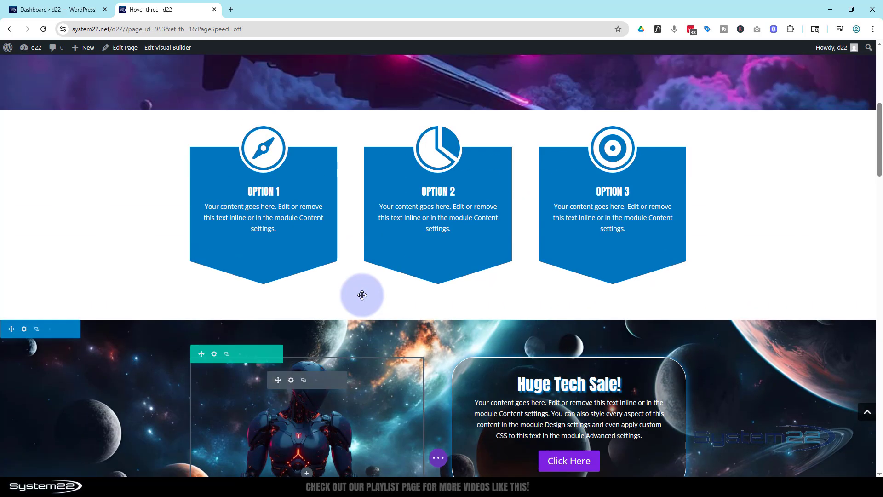
{"action": "scroll", "coordinate": [362, 295], "scroll_direction": "down", "scroll_amount": 3}
{"action": "scroll", "coordinate": [362, 294], "scroll_direction": "down", "scroll_amount": 2}
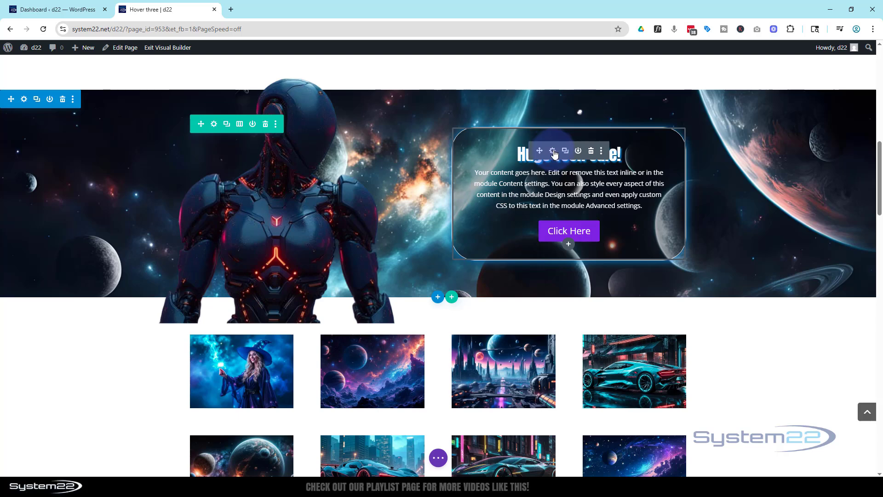
Enable the fading in and out scroll effect on the "Huge Tech Sale!" call to action, keeping its settings window clear of the module.
{"action": "left_click", "coordinate": [553, 152]}
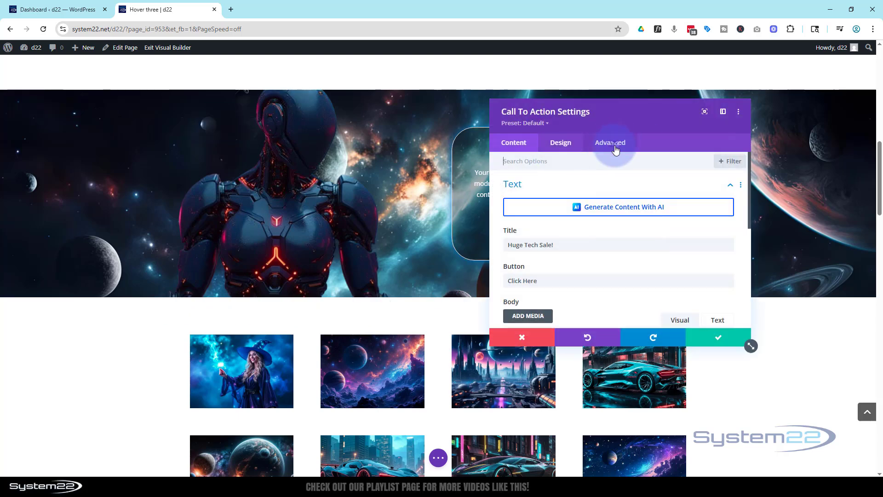
{"action": "left_click", "coordinate": [610, 143]}
{"action": "scroll", "coordinate": [670, 296], "scroll_direction": "down", "scroll_amount": 3}
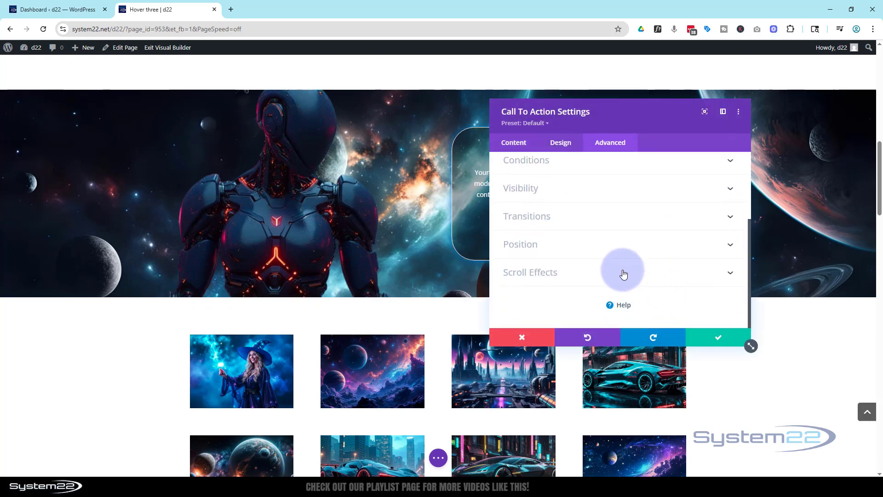
{"action": "left_click", "coordinate": [623, 274]}
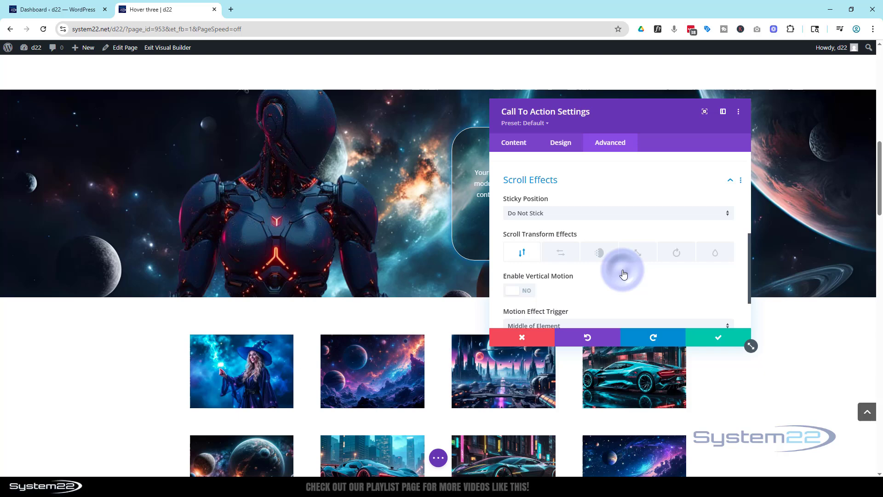
{"action": "left_click", "coordinate": [596, 243]}
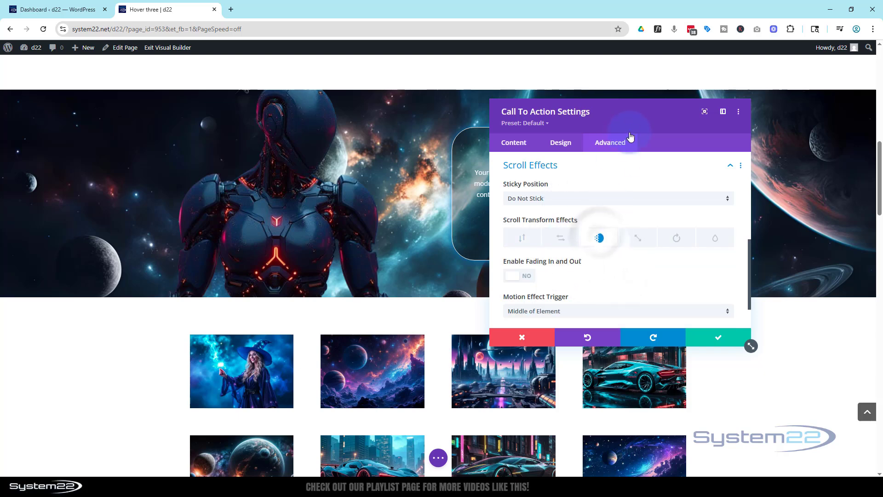
{"action": "left_click_drag", "start_coordinate": [630, 120], "coordinate": [301, 104]}
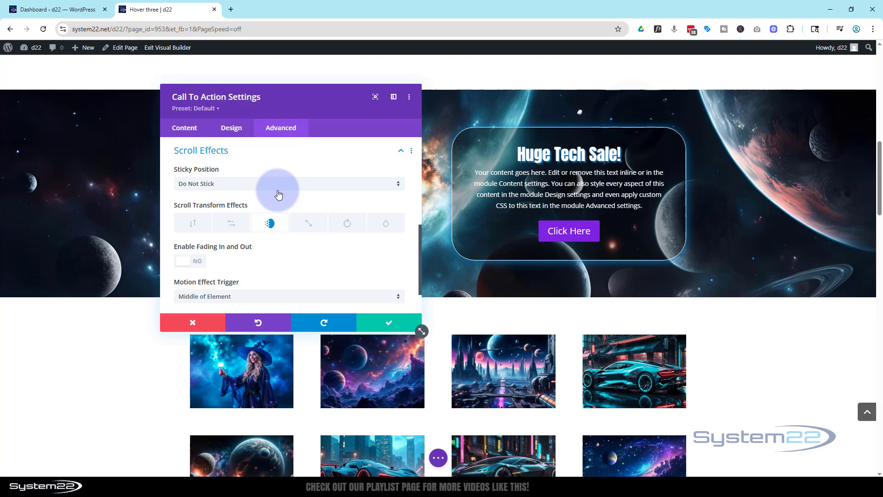
{"action": "left_click", "coordinate": [193, 263]}
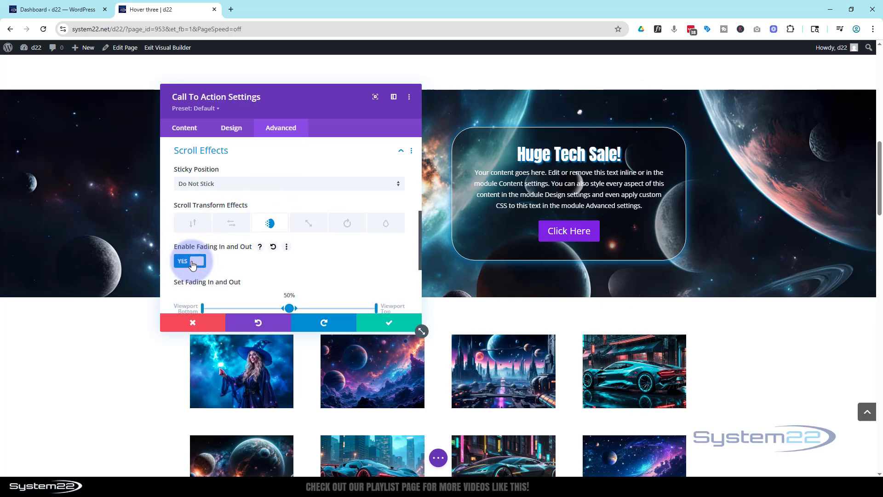
{"action": "scroll", "coordinate": [276, 252], "scroll_direction": "down", "scroll_amount": 1}
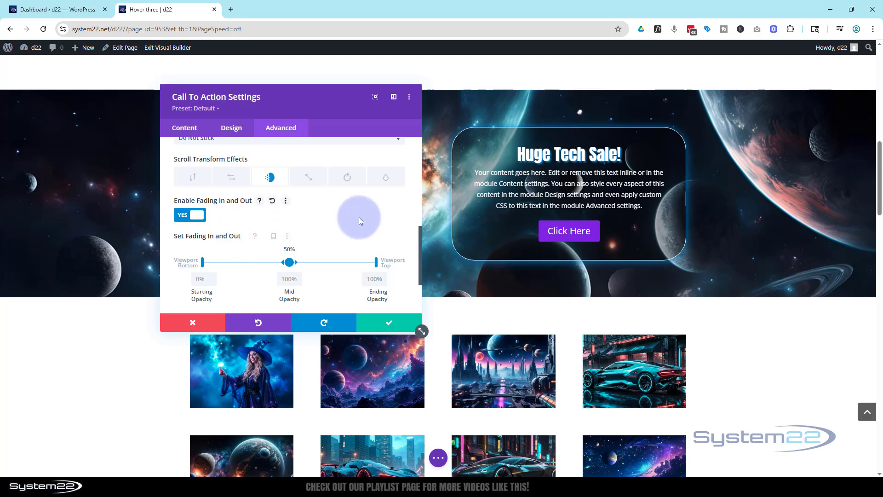
Show the per-device options of the fading effect and review the visibility options for disabling the call to action on phone, tablet or desktop.
{"action": "left_click", "coordinate": [263, 238]}
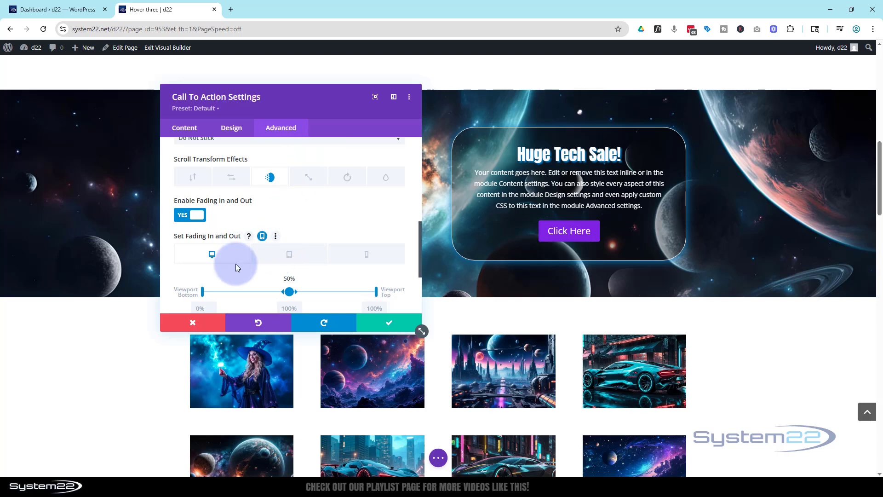
{"action": "scroll", "coordinate": [236, 265], "scroll_direction": "up", "scroll_amount": 3}
{"action": "scroll", "coordinate": [236, 264], "scroll_direction": "up", "scroll_amount": 2}
{"action": "left_click", "coordinate": [244, 205]}
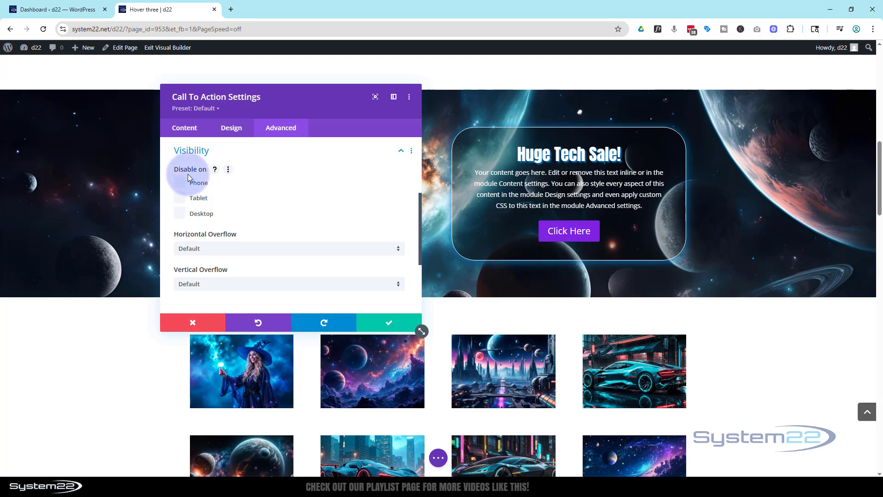
Return to the call to action's fading effect and set its midpoint to 70% and its starting point to 59% of the viewport.
{"action": "scroll", "coordinate": [278, 223], "scroll_direction": "down", "scroll_amount": 3}
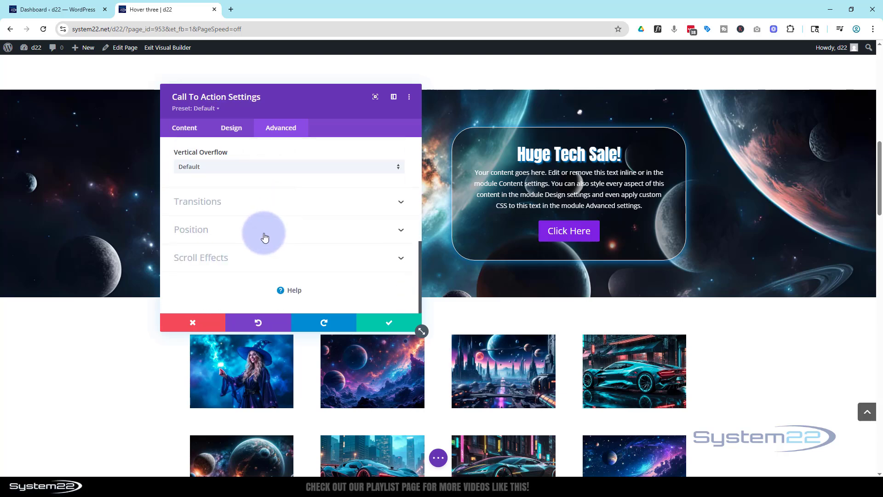
{"action": "left_click", "coordinate": [263, 256]}
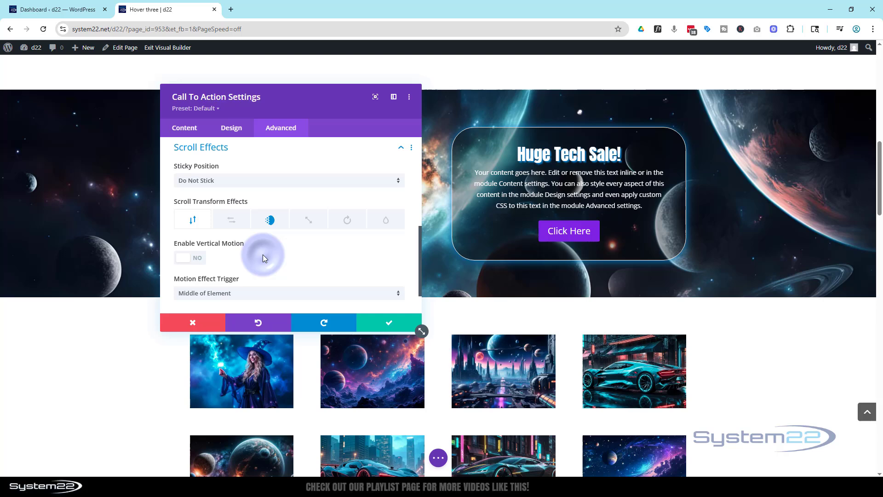
{"action": "left_click", "coordinate": [272, 223]}
{"action": "left_click", "coordinate": [186, 261]}
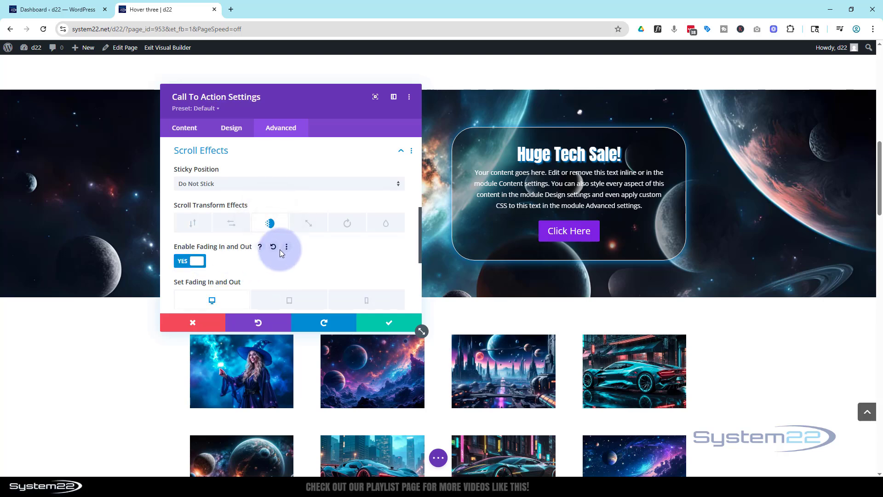
{"action": "scroll", "coordinate": [279, 249], "scroll_direction": "down", "scroll_amount": 2}
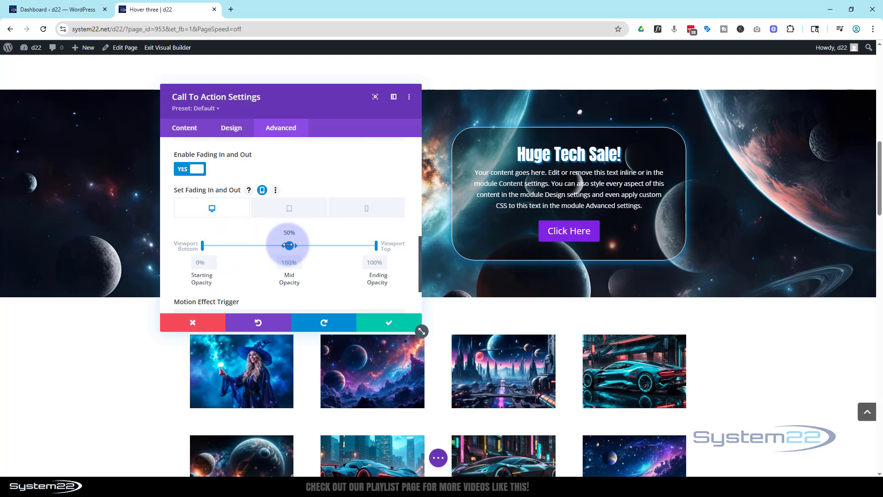
{"action": "left_click_drag", "start_coordinate": [288, 245], "coordinate": [325, 245]}
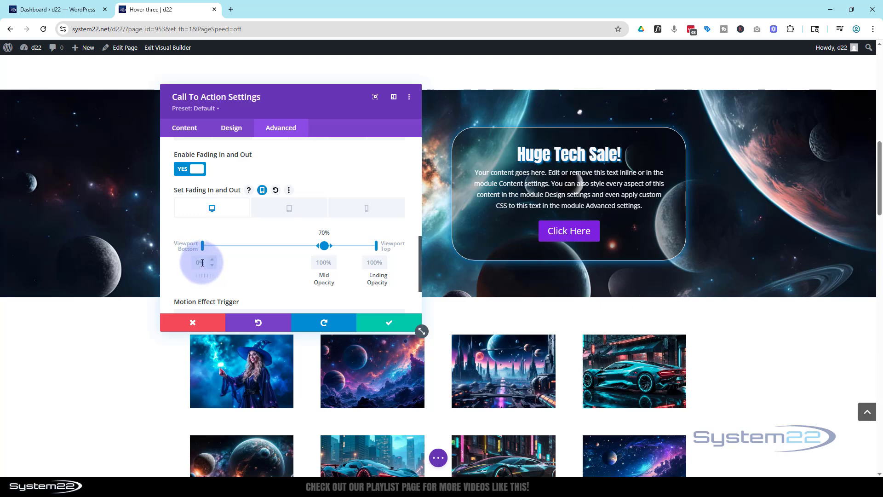
{"action": "left_click_drag", "start_coordinate": [203, 246], "coordinate": [306, 242]}
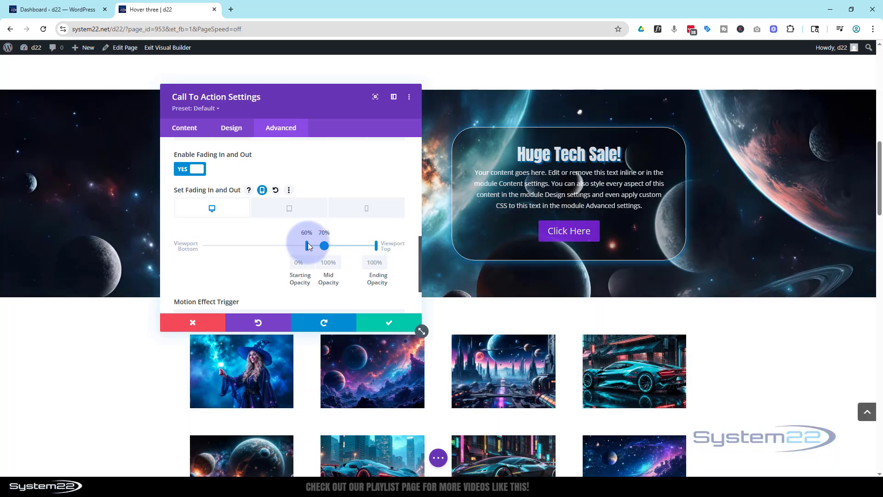
Preview how the call to action fades in while scrolling up and down past the banner.
{"action": "scroll", "coordinate": [731, 354], "scroll_direction": "up", "scroll_amount": 4}
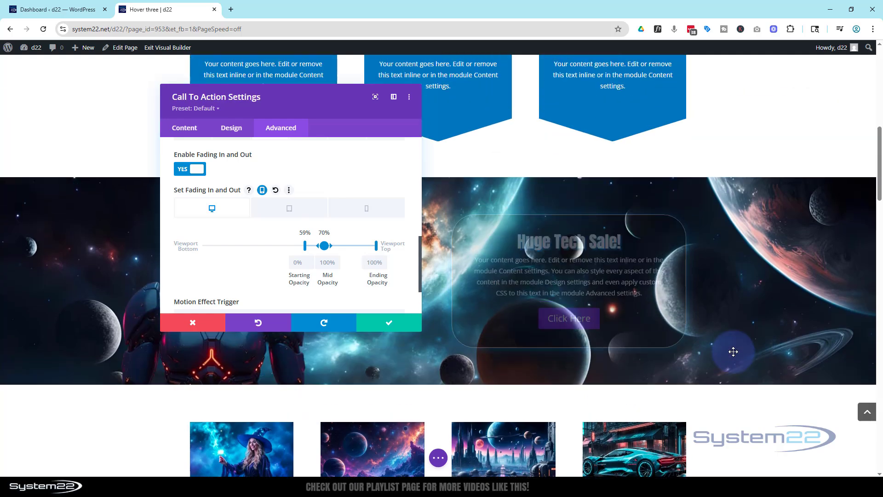
{"action": "scroll", "coordinate": [732, 353], "scroll_direction": "up", "scroll_amount": 4}
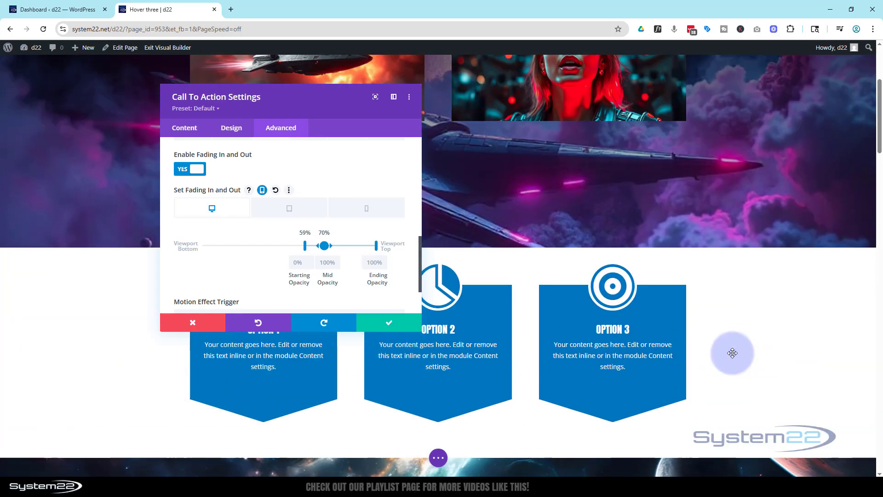
{"action": "scroll", "coordinate": [733, 353], "scroll_direction": "down", "scroll_amount": 4}
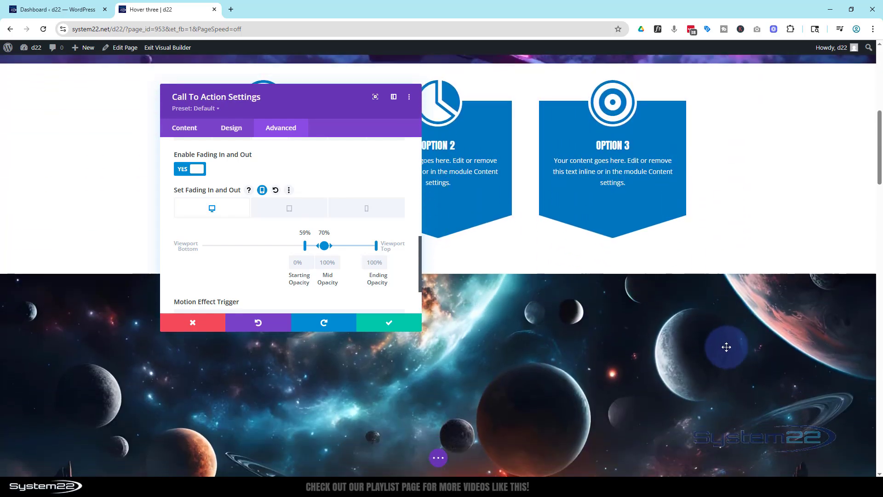
{"action": "scroll", "coordinate": [726, 347], "scroll_direction": "down", "scroll_amount": 3}
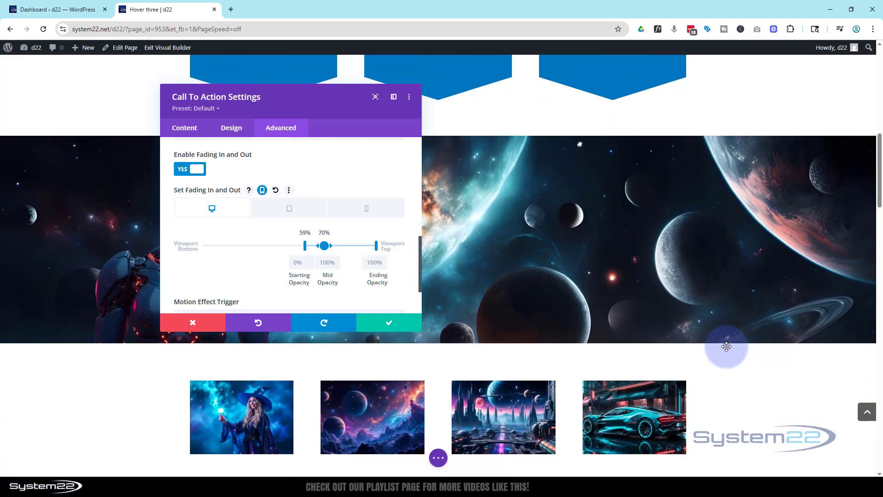
{"action": "scroll", "coordinate": [727, 346], "scroll_direction": "down", "scroll_amount": 1}
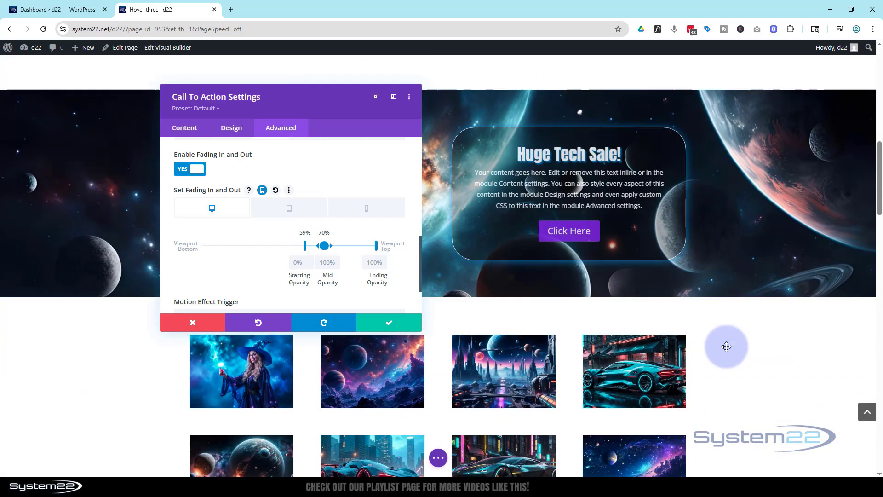
{"action": "scroll", "coordinate": [726, 346], "scroll_direction": "down", "scroll_amount": 2}
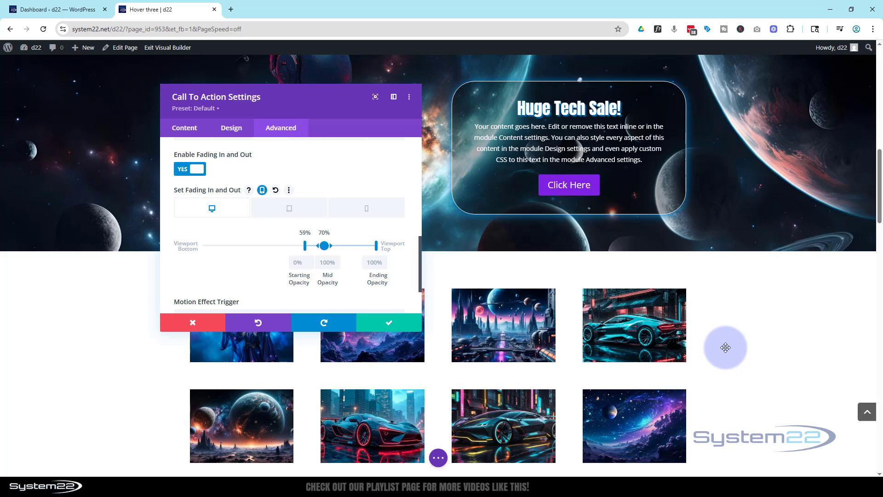
Save the call to action settings and preview the robot and text effects together on scroll.
{"action": "left_click", "coordinate": [390, 325]}
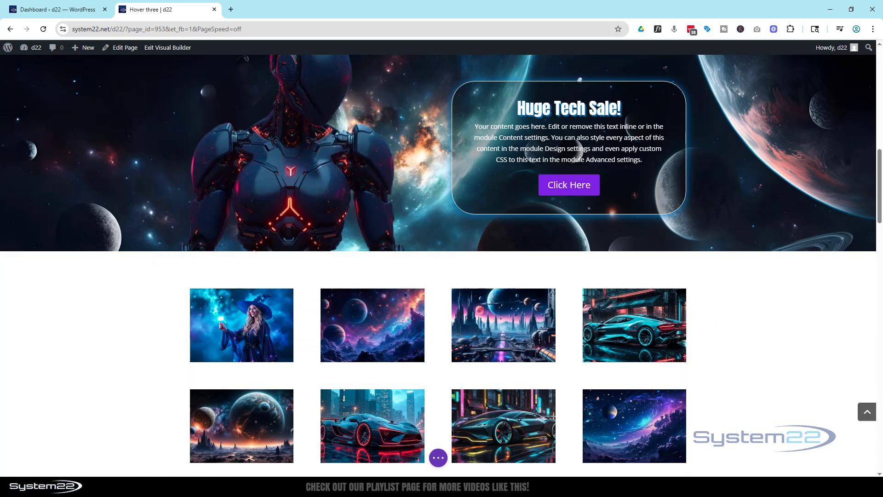
{"action": "scroll", "coordinate": [801, 334], "scroll_direction": "up", "scroll_amount": 6}
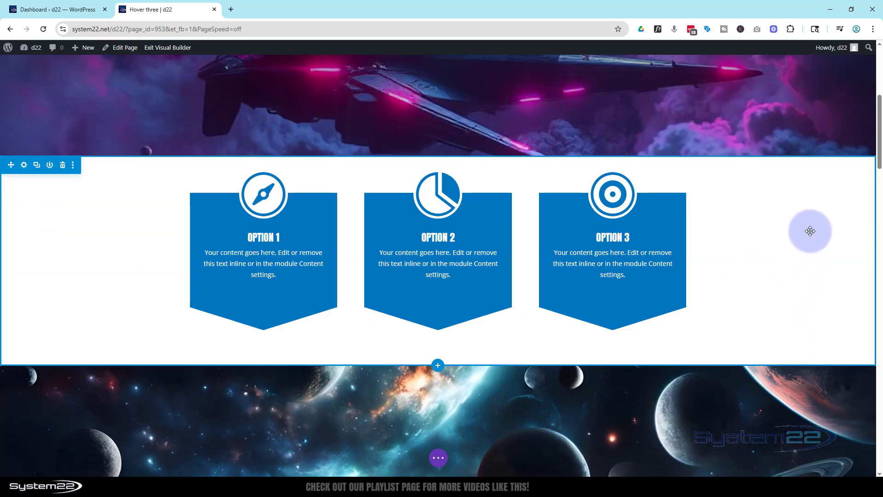
{"action": "scroll", "coordinate": [808, 236], "scroll_direction": "down", "scroll_amount": 3}
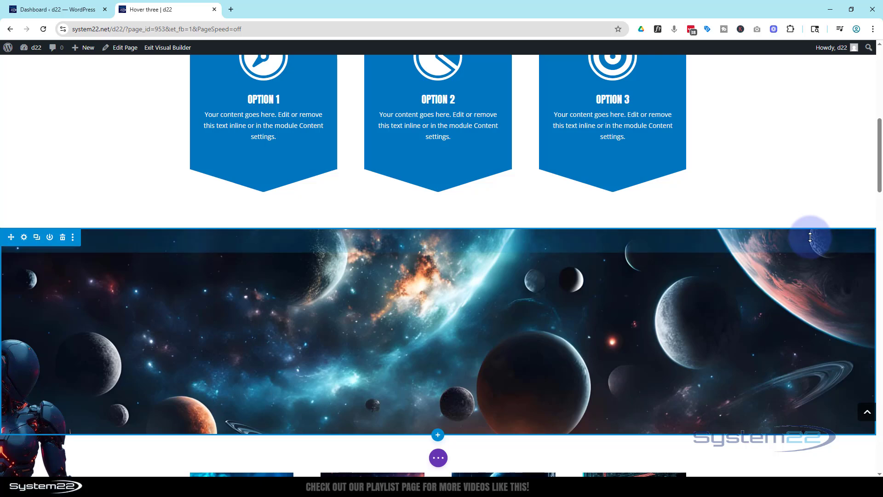
{"action": "scroll", "coordinate": [810, 237], "scroll_direction": "down", "scroll_amount": 1}
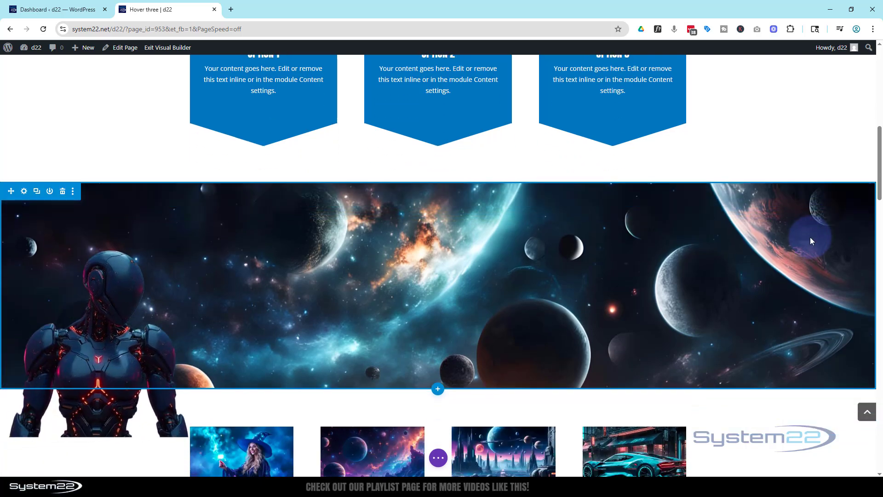
Save the page with the banner's scroll effects and exit the Visual Builder to the live page.
{"action": "scroll", "coordinate": [810, 236], "scroll_direction": "down", "scroll_amount": 1}
{"action": "scroll", "coordinate": [810, 239], "scroll_direction": "down", "scroll_amount": 1}
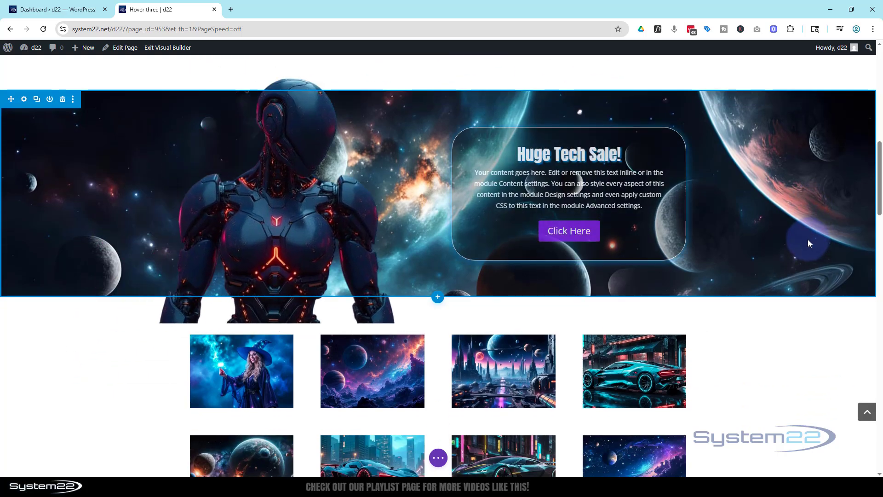
{"action": "scroll", "coordinate": [808, 242], "scroll_direction": "down", "scroll_amount": 1}
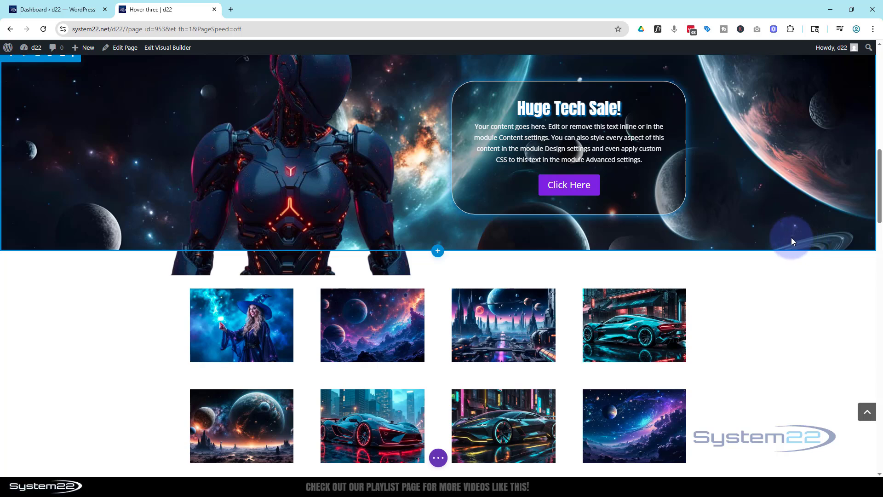
{"action": "left_click", "coordinate": [439, 457]}
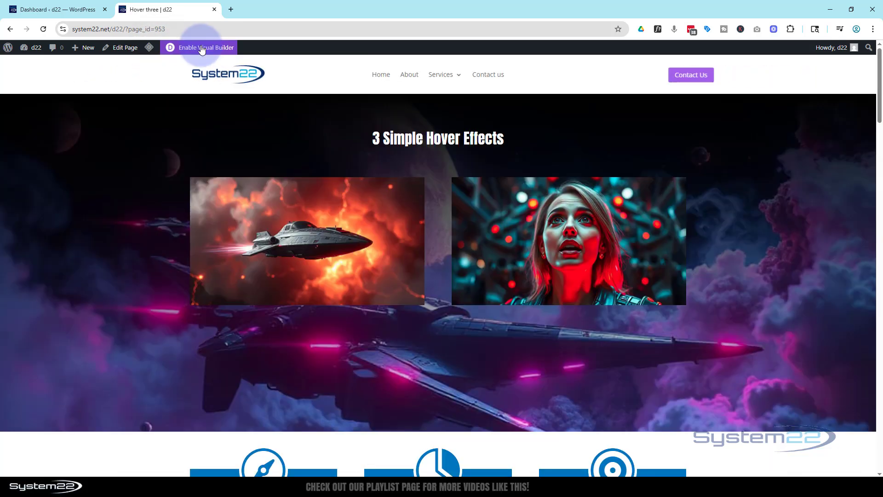
Examine the live banner while scrolling, checking the robot's clipped slide, scale and rise and the call to action's fade-in.
{"action": "scroll", "coordinate": [284, 153], "scroll_direction": "down", "scroll_amount": 7}
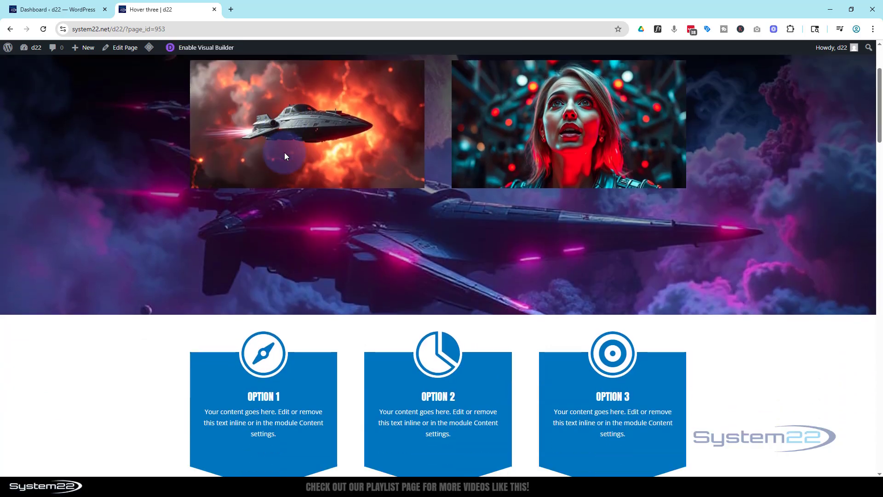
{"action": "scroll", "coordinate": [284, 153], "scroll_direction": "down", "scroll_amount": 4}
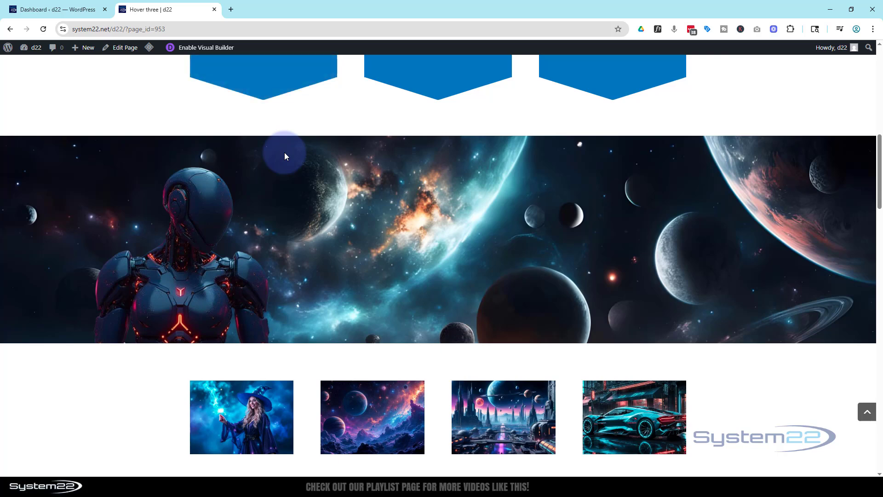
{"action": "scroll", "coordinate": [284, 156], "scroll_direction": "down", "scroll_amount": 1}
{"action": "scroll", "coordinate": [283, 156], "scroll_direction": "down", "scroll_amount": 1}
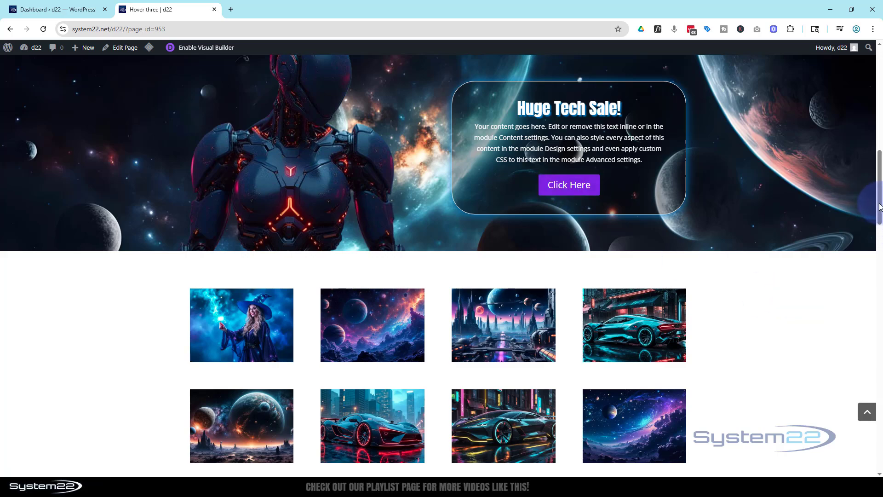
{"action": "mouse_move", "coordinate": [880, 205]}
{"action": "left_mouse_down"}
{"action": "mouse_move", "coordinate": [850, 123]}
{"action": "mouse_move", "coordinate": [870, 206]}
{"action": "left_mouse_up"}
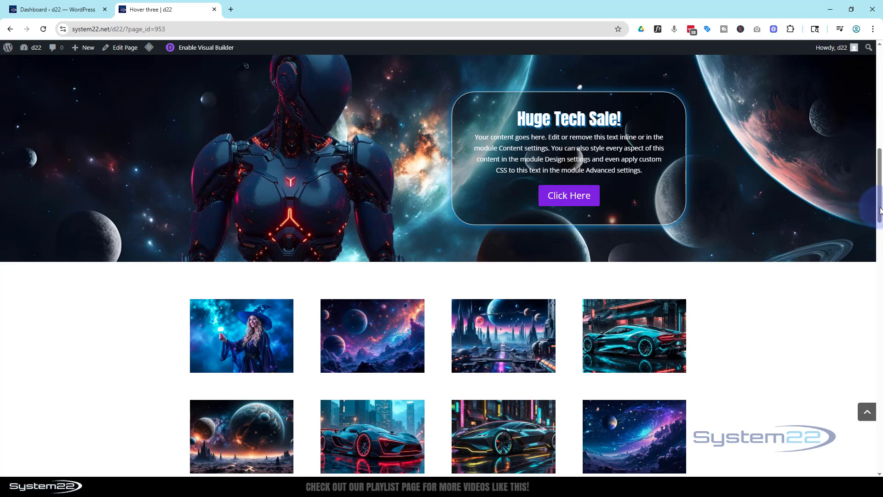
{"action": "mouse_move", "coordinate": [880, 211]}
{"action": "left_mouse_down"}
{"action": "mouse_move", "coordinate": [846, 135]}
{"action": "mouse_move", "coordinate": [864, 207]}
{"action": "left_mouse_up"}
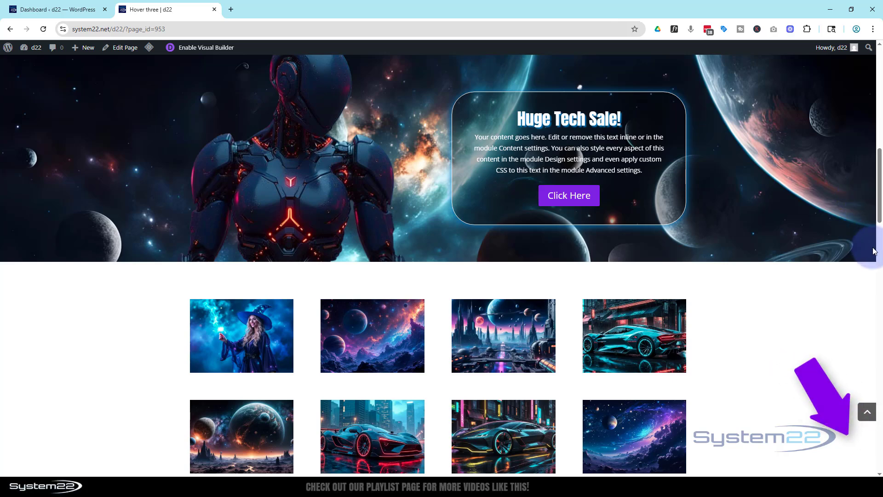
{"action": "mouse_move", "coordinate": [881, 211]}
{"action": "left_mouse_down"}
{"action": "mouse_move", "coordinate": [861, 187]}
{"action": "mouse_move", "coordinate": [845, 134]}
{"action": "mouse_move", "coordinate": [852, 178]}
{"action": "mouse_move", "coordinate": [873, 178]}
{"action": "mouse_move", "coordinate": [879, 205]}
{"action": "left_mouse_up"}
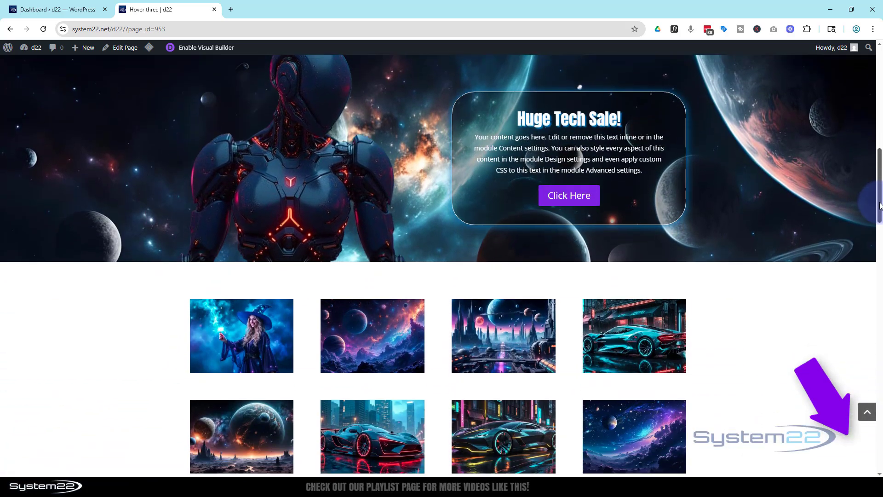